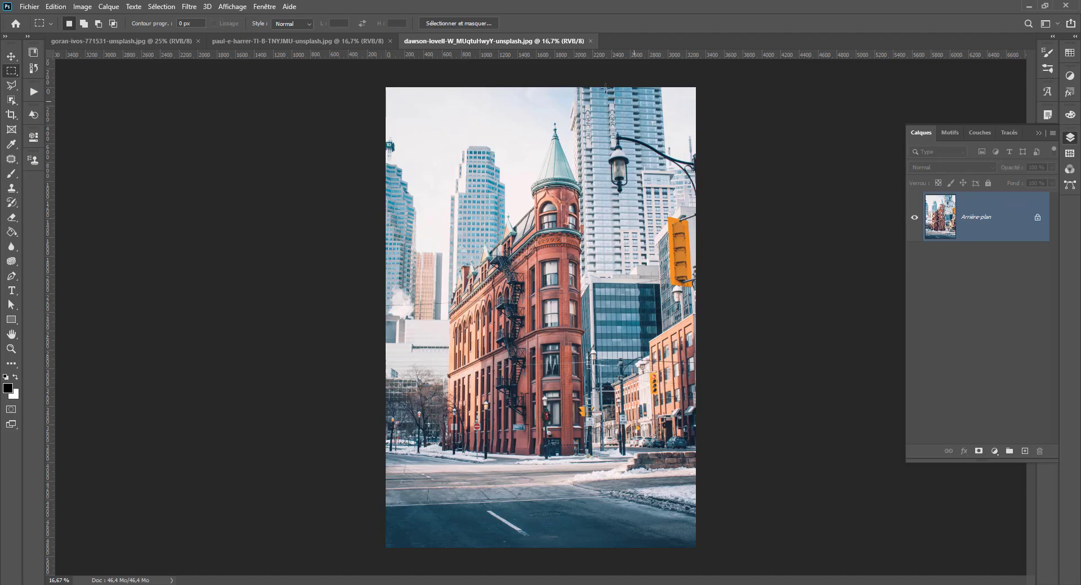
{"action": "left_click", "coordinate": [82, 7]}
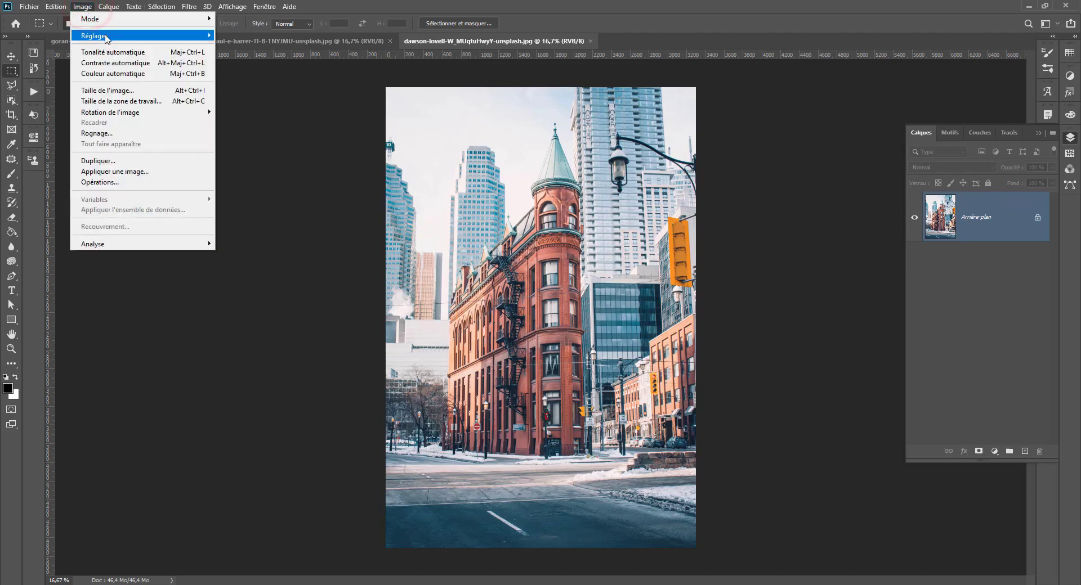
{"action": "mouse_move", "coordinate": [148, 37]}
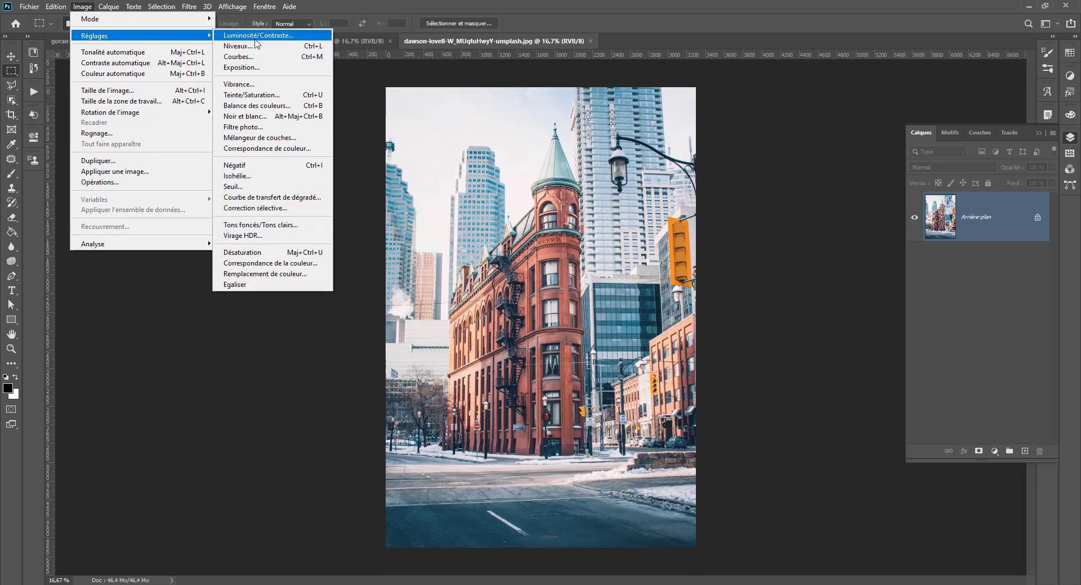
{"action": "left_click", "coordinate": [994, 454]}
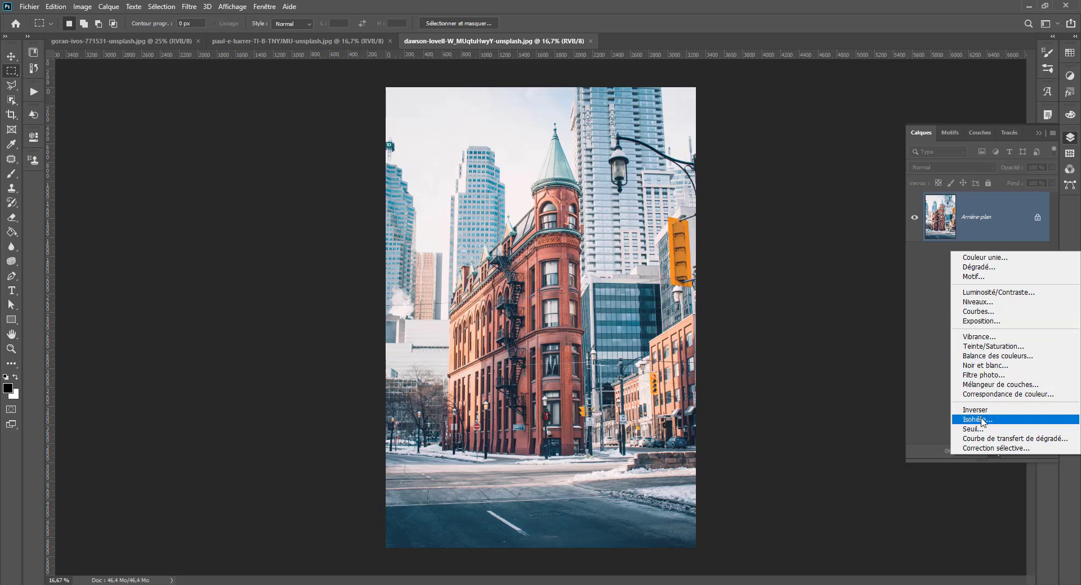
- Duplicate the background layer and convert the copy, Calque 1, into a smart object
{"action": "left_click", "coordinate": [977, 218]}
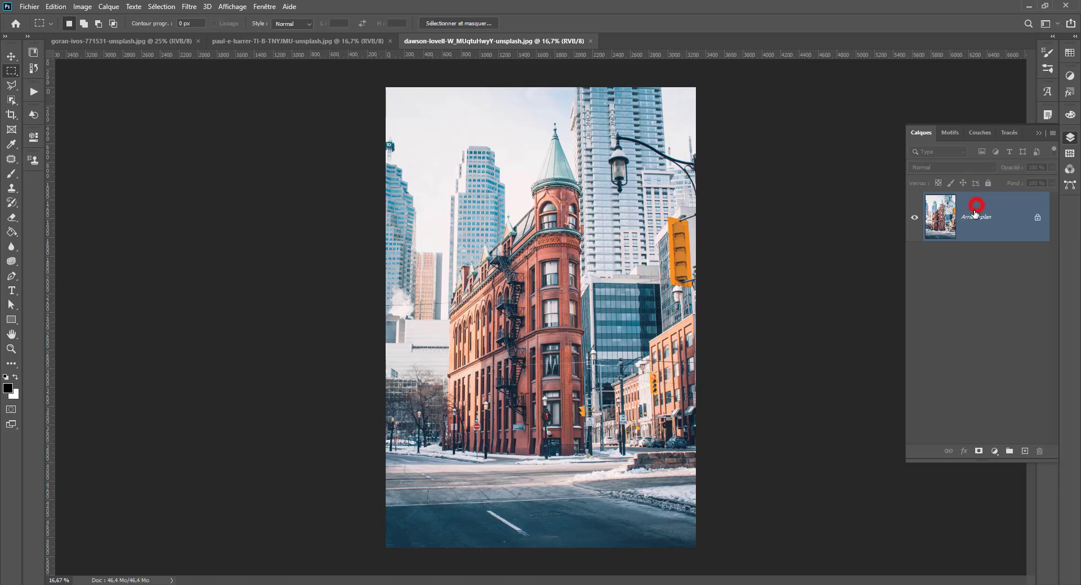
{"action": "key", "text": "ctrl+j"}
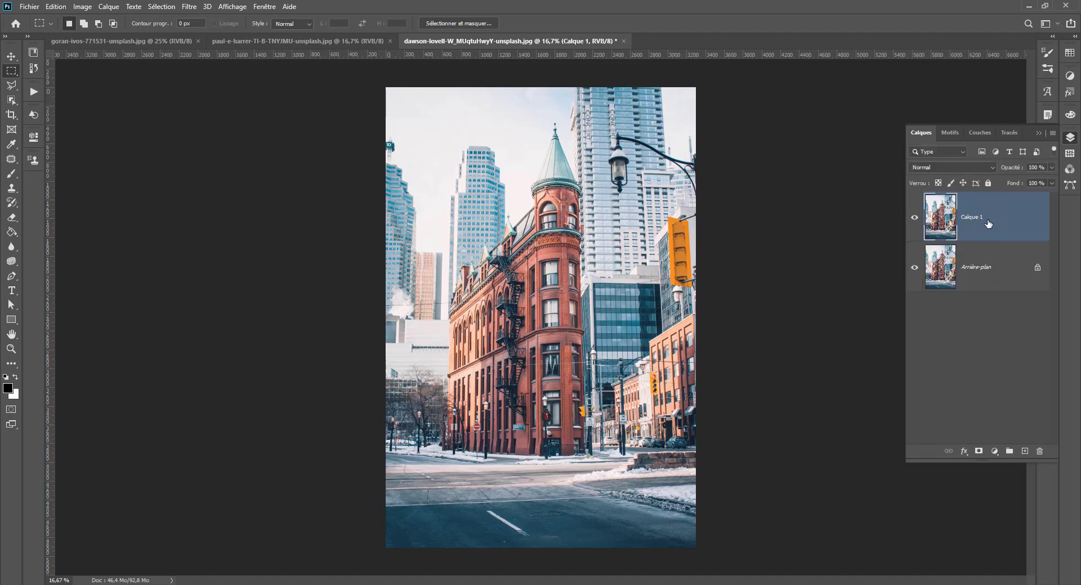
{"action": "right_click", "coordinate": [988, 223]}
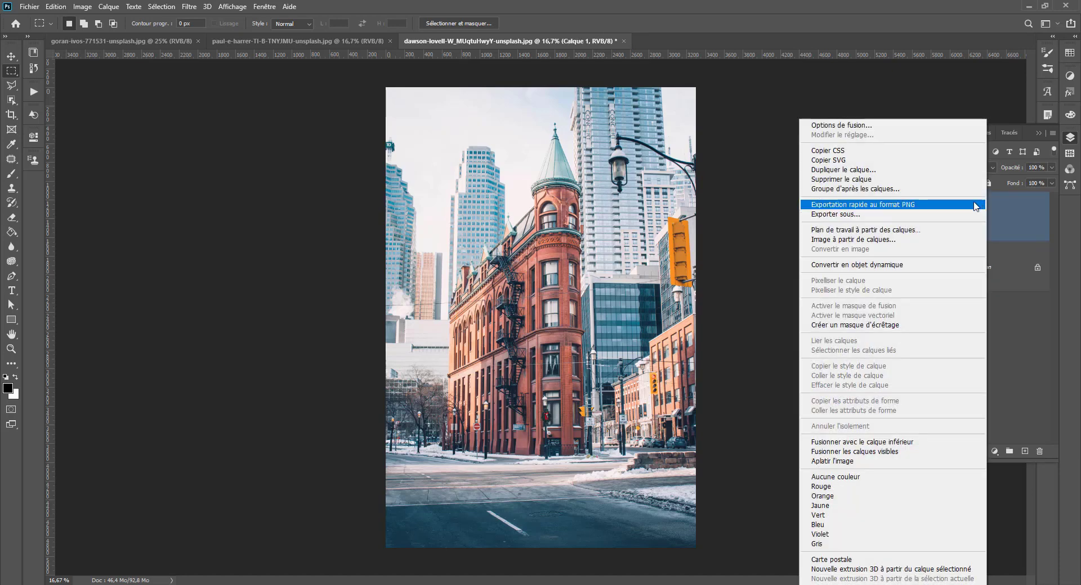
{"action": "left_click", "coordinate": [860, 267]}
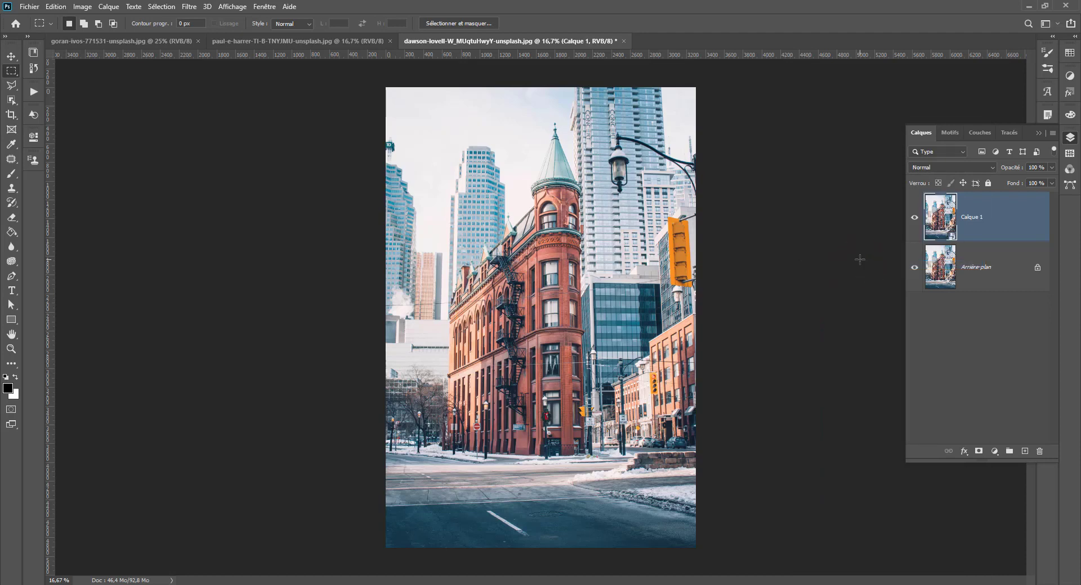
- Apply a Brightness/Contrast adjustment with increased brightness directly to the Calque 1 smart object
{"action": "left_click", "coordinate": [74, 6]}
{"action": "mouse_move", "coordinate": [102, 39]}
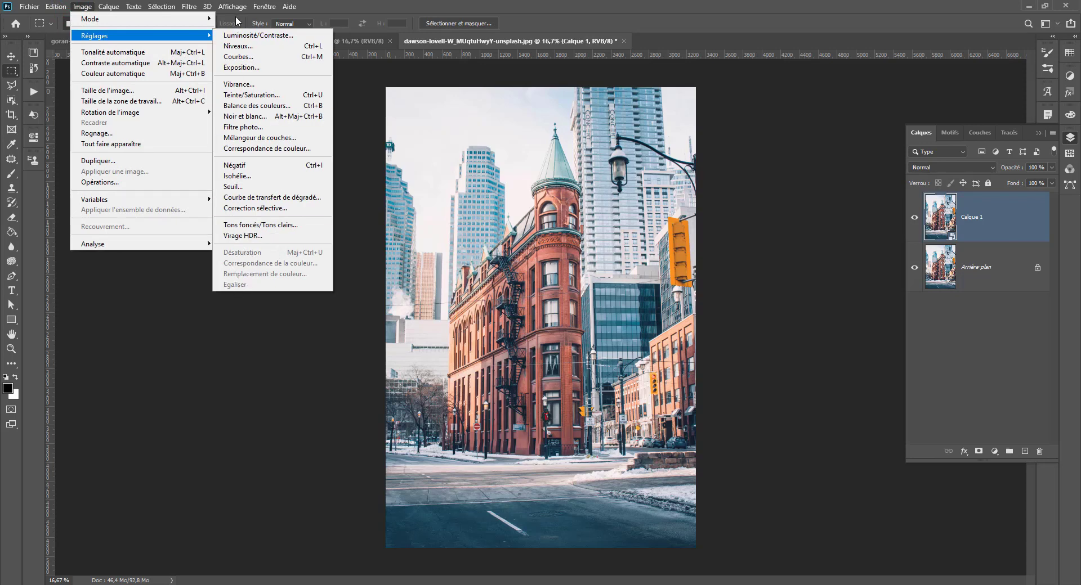
{"action": "left_click", "coordinate": [252, 37]}
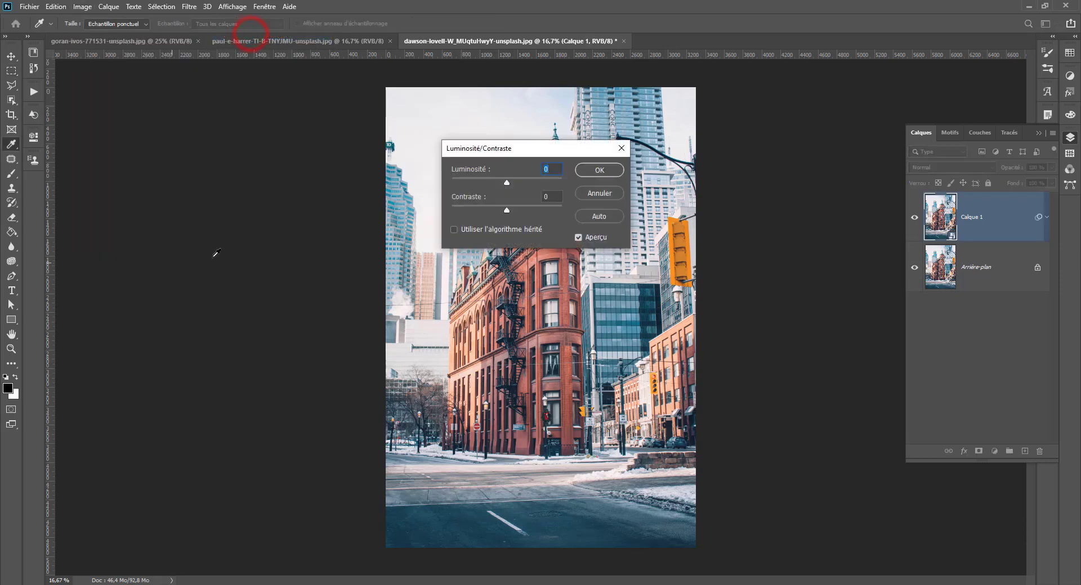
{"action": "left_click_drag", "start_coordinate": [507, 182], "coordinate": [536, 183]}
{"action": "left_click", "coordinate": [502, 211]}
{"action": "left_click", "coordinate": [598, 170]}
- Remove the smart filter mask and the Brightness/Contrast smart filter from Calque 1
{"action": "key", "text": "m"}
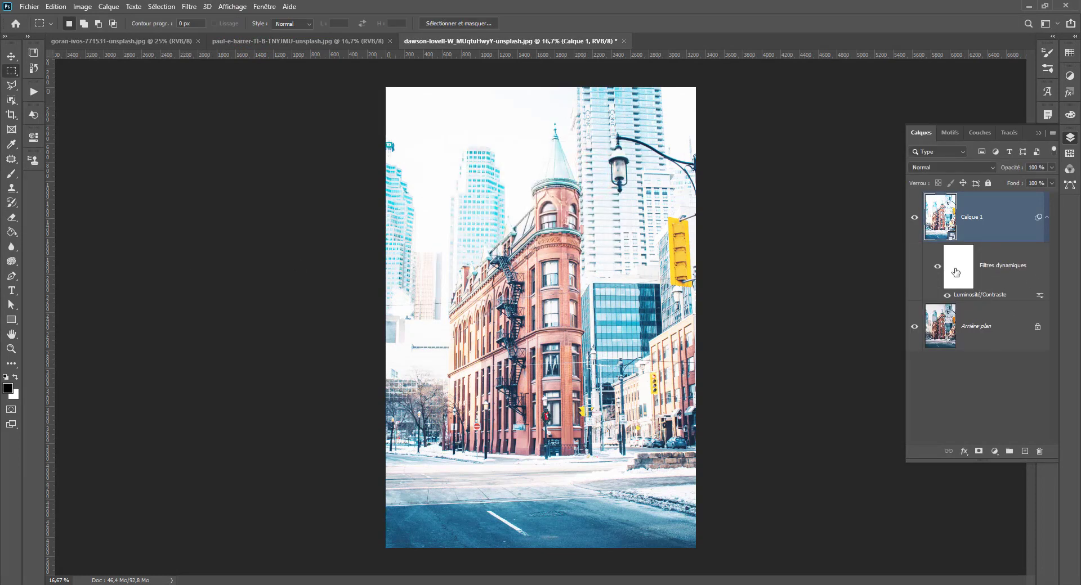
{"action": "left_click_drag", "start_coordinate": [955, 273], "coordinate": [1039, 452]}
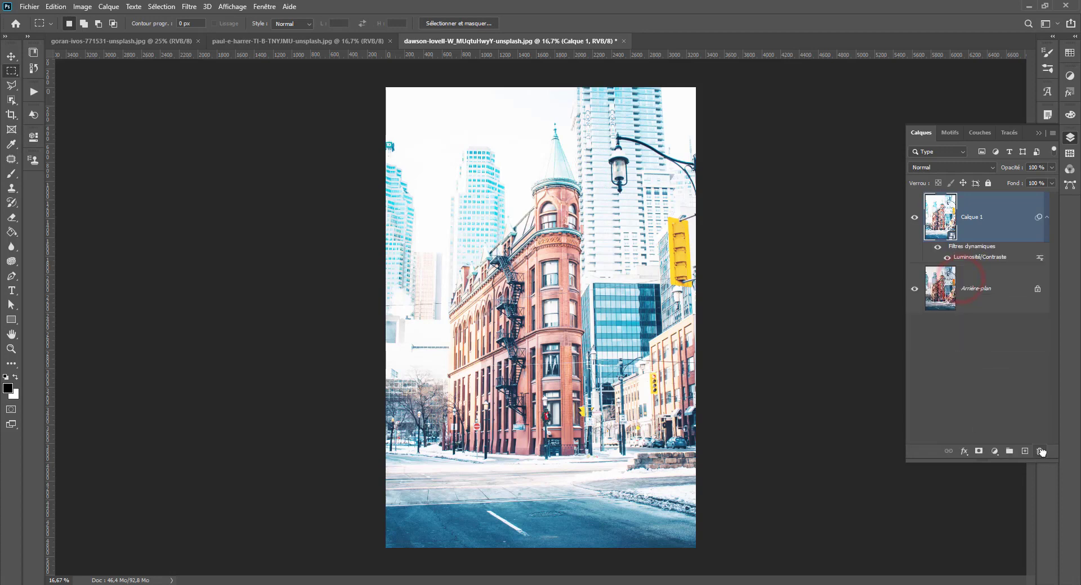
{"action": "left_click_drag", "start_coordinate": [954, 237], "coordinate": [1039, 453]}
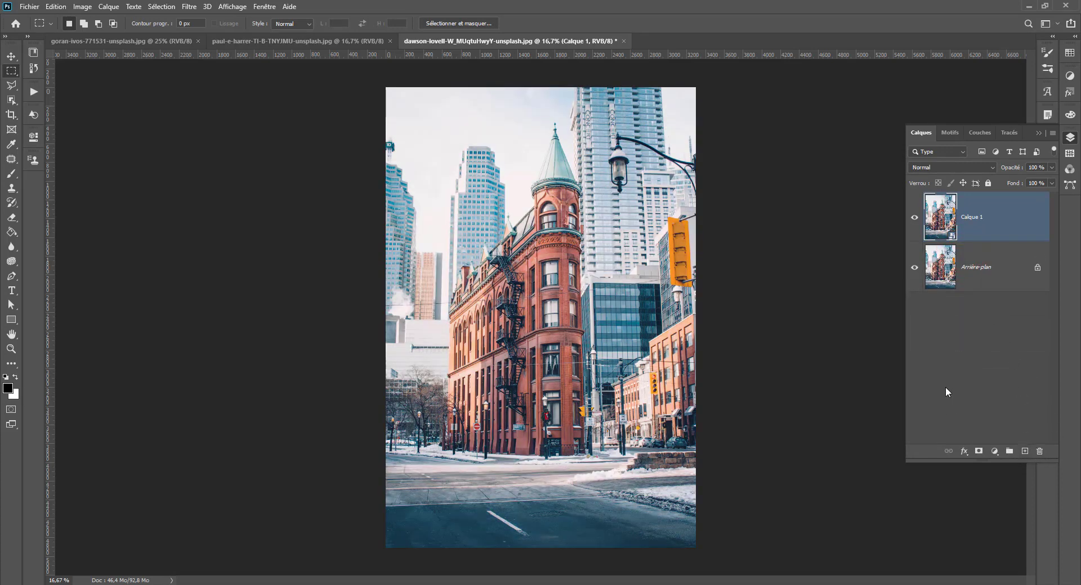
- Move Calque 1 horizontally until its left edge meets the right edge of the original photo
{"action": "left_click", "coordinate": [11, 57]}
{"action": "left_click_drag", "start_coordinate": [494, 230], "coordinate": [810, 225]}
{"action": "left_click_drag", "start_coordinate": [731, 246], "coordinate": [726, 257]}
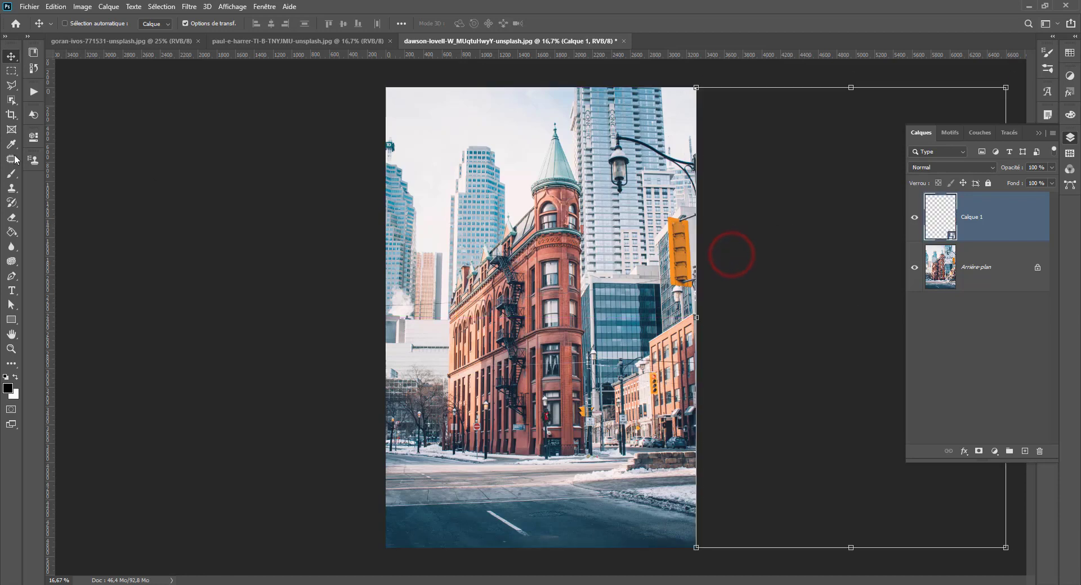
- Widen the canvas with the Crop tool so both copies of the photo fit side by side
{"action": "left_click", "coordinate": [11, 115]}
{"action": "left_click_drag", "start_coordinate": [697, 317], "coordinate": [851, 302]}
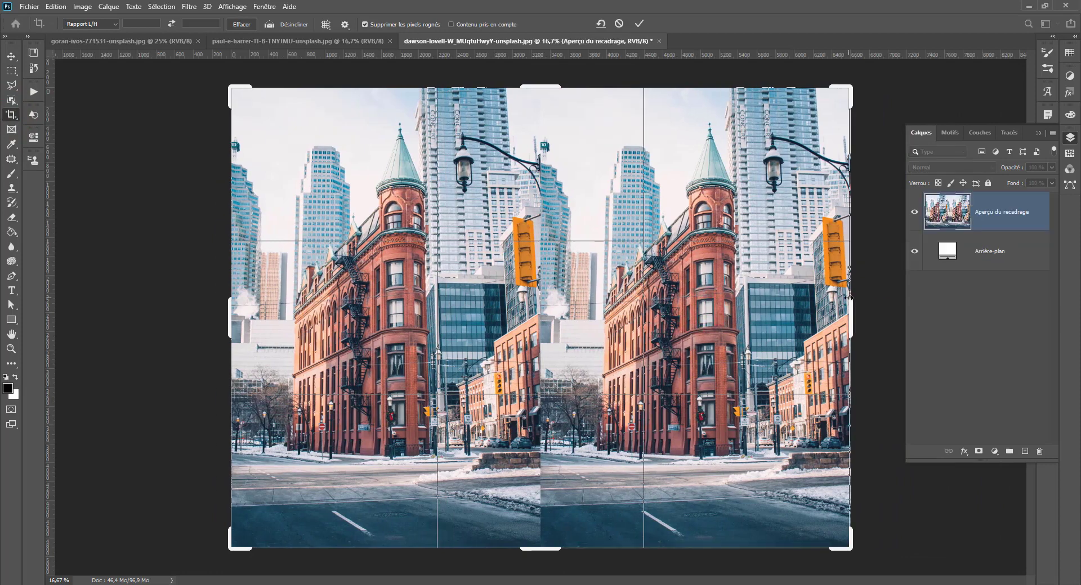
{"action": "key", "text": "Return"}
{"action": "left_click", "coordinate": [56, 6]}
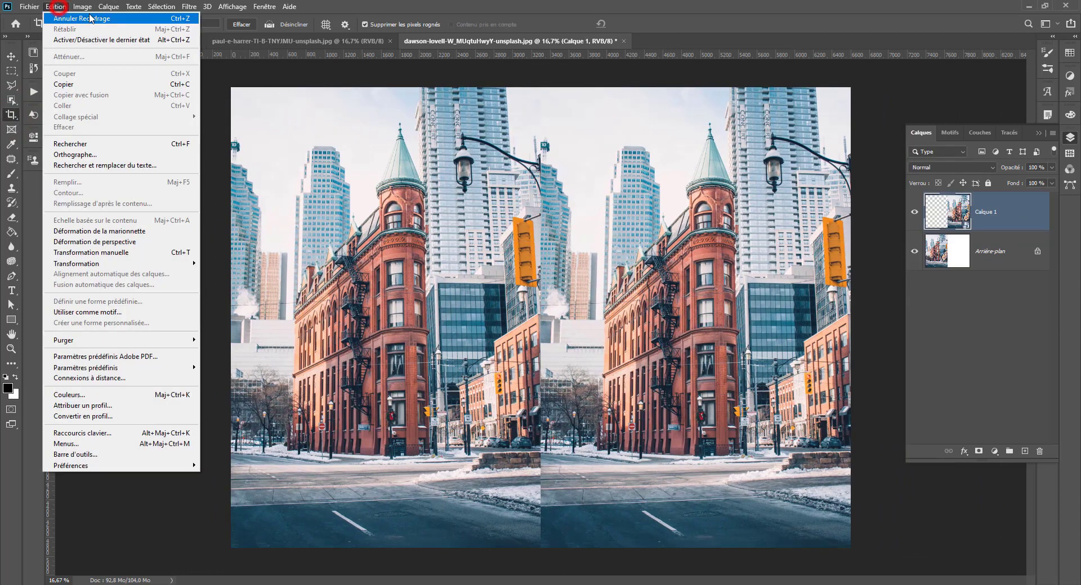
{"action": "mouse_move", "coordinate": [194, 36]}
{"action": "left_click", "coordinate": [253, 40]}
{"action": "left_click_drag", "start_coordinate": [507, 183], "coordinate": [527, 186]}
{"action": "left_click", "coordinate": [592, 193]}
{"action": "key", "text": "c"}
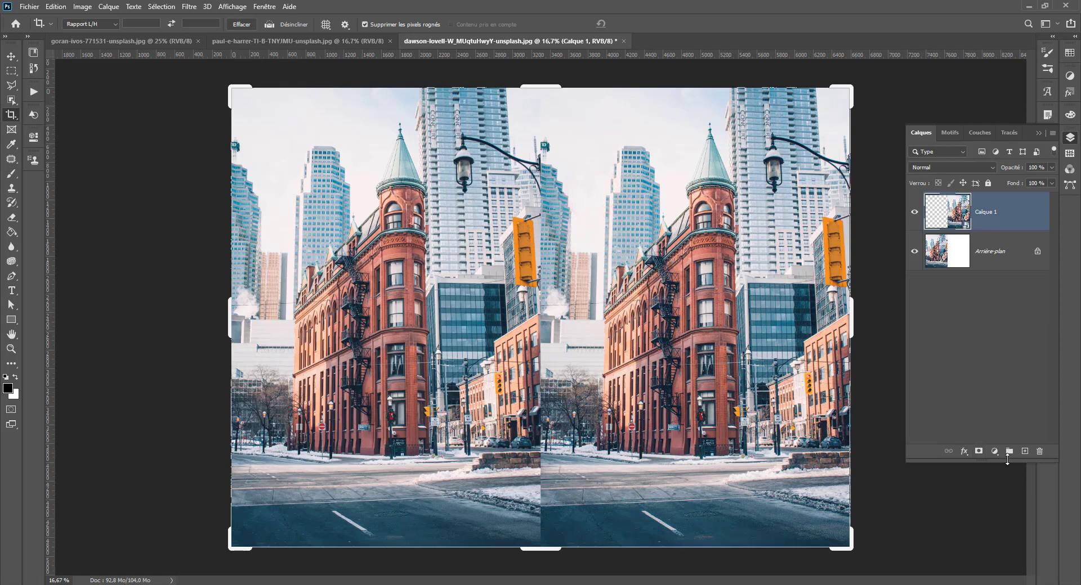
- Add a Brightness/Contrast adjustment layer above Calque 1 with brightness set to 80
{"action": "left_click", "coordinate": [994, 456]}
{"action": "left_click", "coordinate": [995, 457]}
{"action": "left_click", "coordinate": [997, 457]}
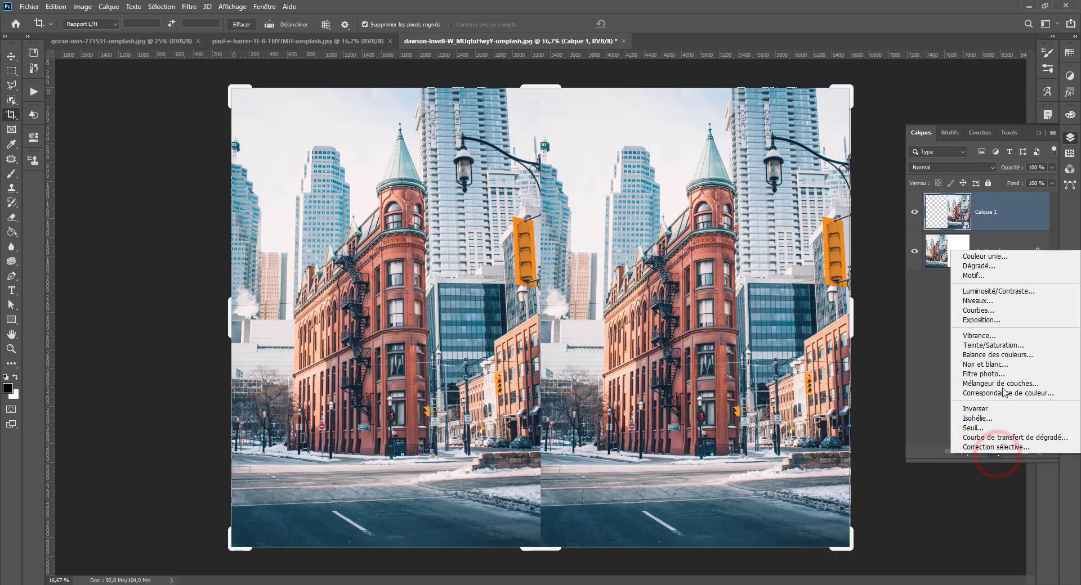
{"action": "left_click", "coordinate": [998, 291]}
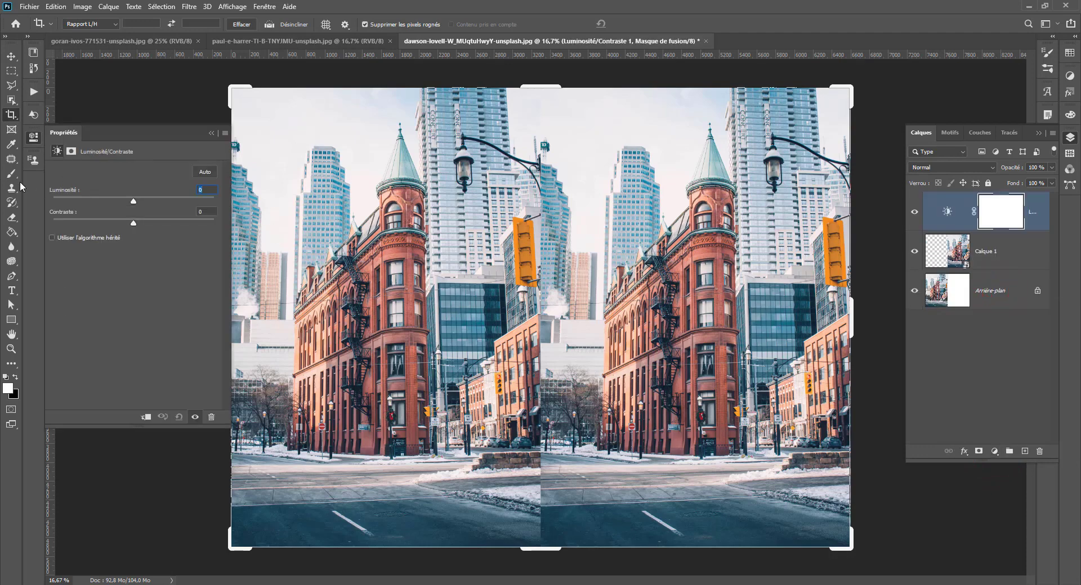
{"action": "left_click_drag", "start_coordinate": [142, 198], "coordinate": [176, 201]}
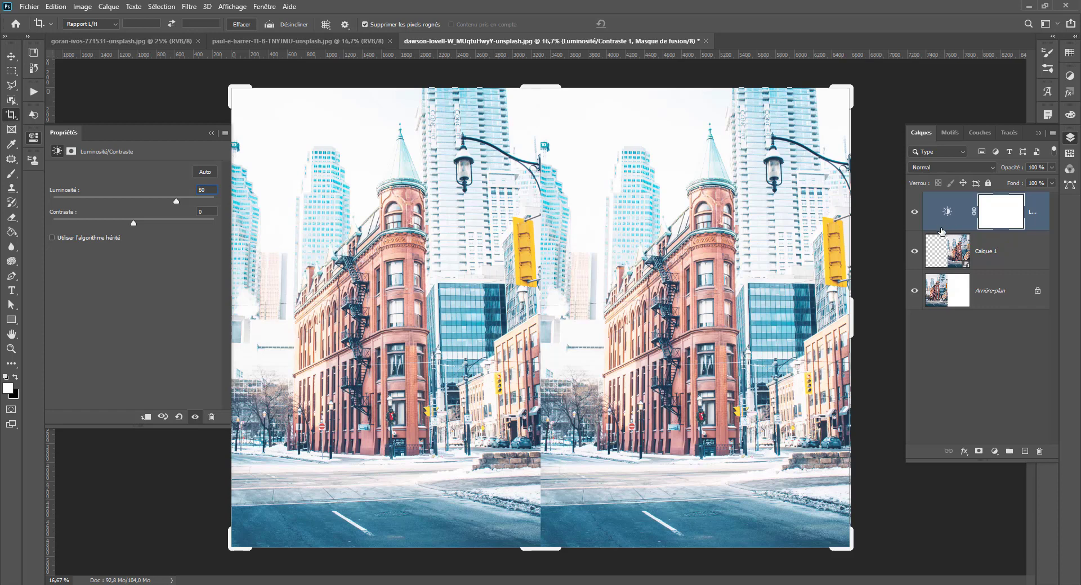
- Clip the Brightness/Contrast adjustment layer to Calque 1 and release it, then toggle the same clipping from its properties
{"action": "left_click", "coordinate": [991, 252]}
{"action": "left_click", "coordinate": [941, 213]}
{"action": "left_click", "coordinate": [955, 231], "text": "alt"}
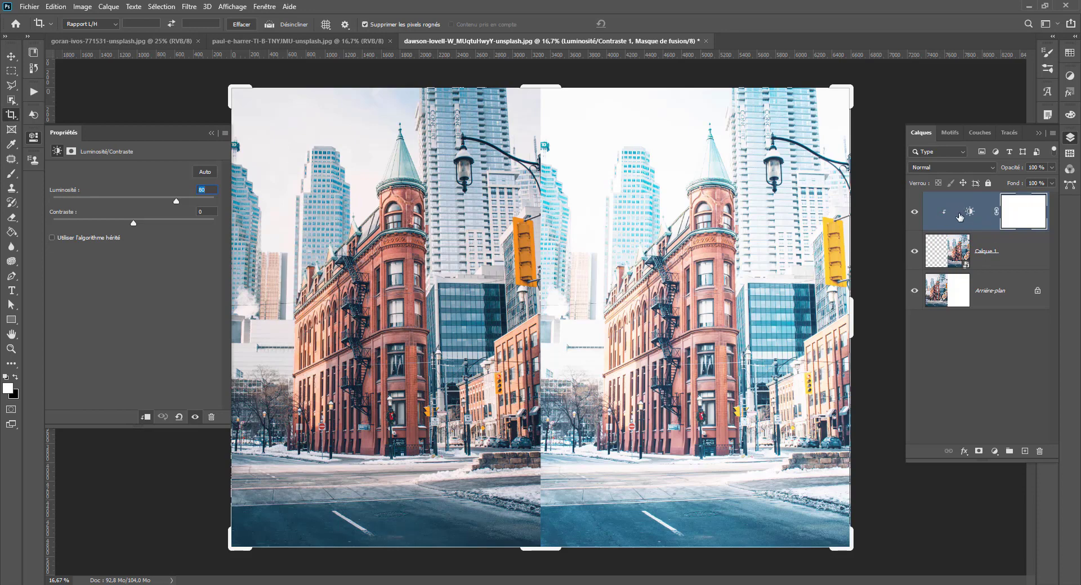
{"action": "left_click", "coordinate": [948, 231], "text": "alt"}
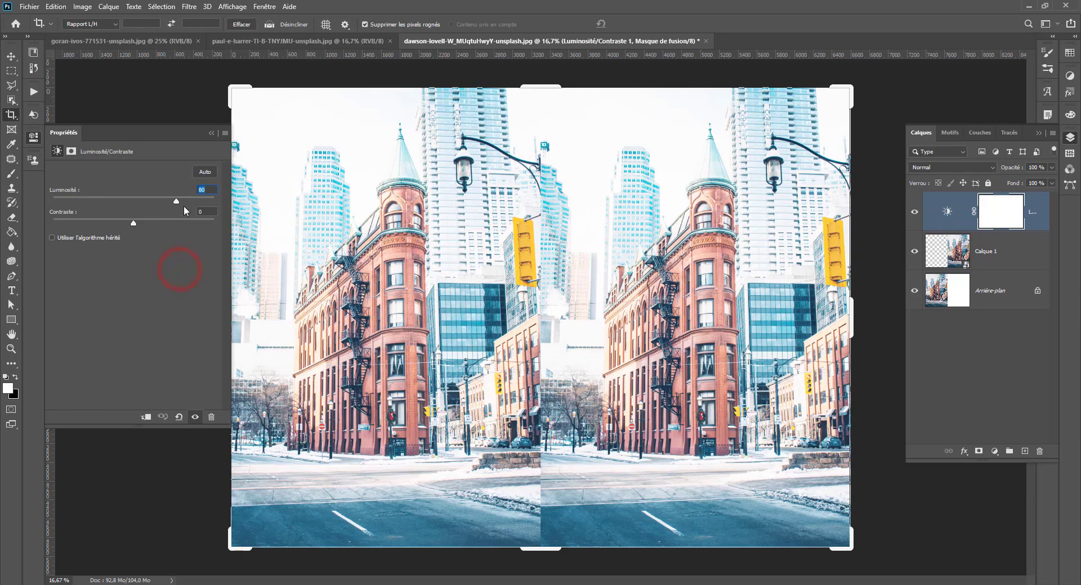
{"action": "left_click", "coordinate": [146, 417]}
{"action": "left_click", "coordinate": [145, 418]}
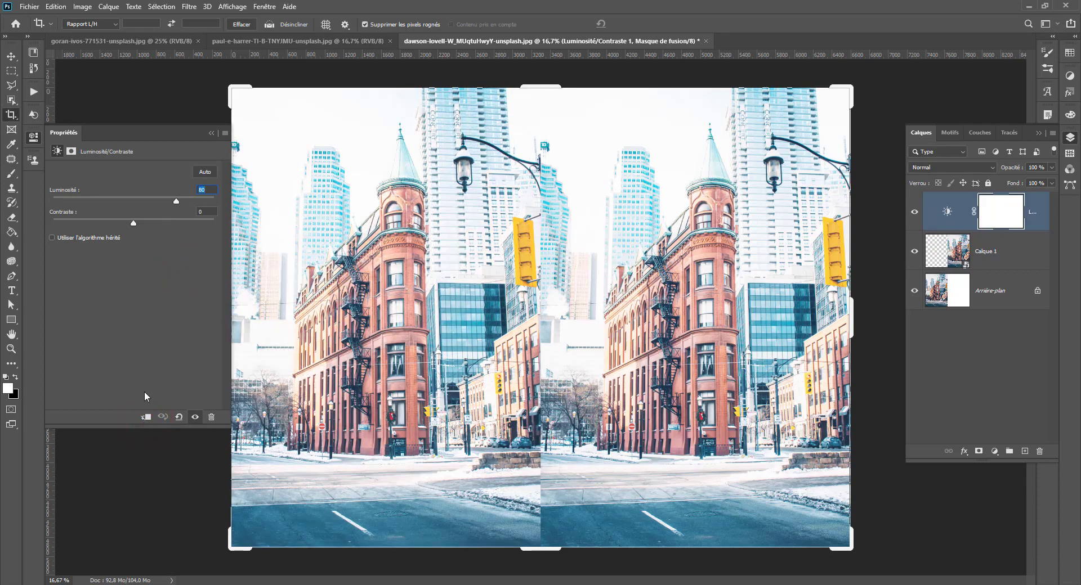
- Switch the Brightness/Contrast layer's visibility off and on, and reset its settings to their defaults
{"action": "left_click", "coordinate": [194, 416]}
{"action": "left_click", "coordinate": [195, 416]}
{"action": "left_click", "coordinate": [178, 420]}
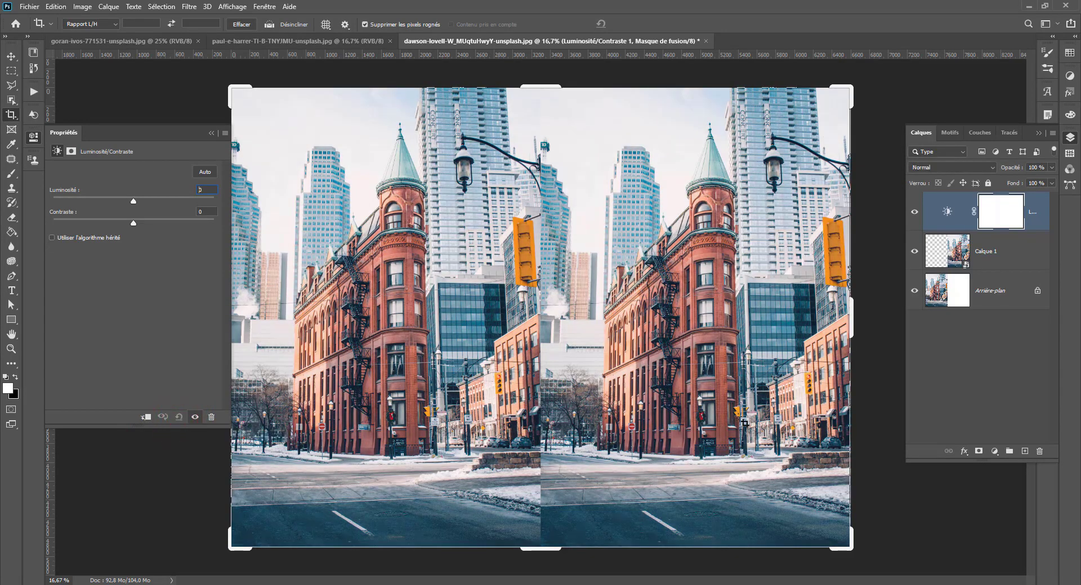
- Delete the Brightness/Contrast layer's mask and the adjustment layer itself
{"action": "left_click", "coordinate": [1039, 451]}
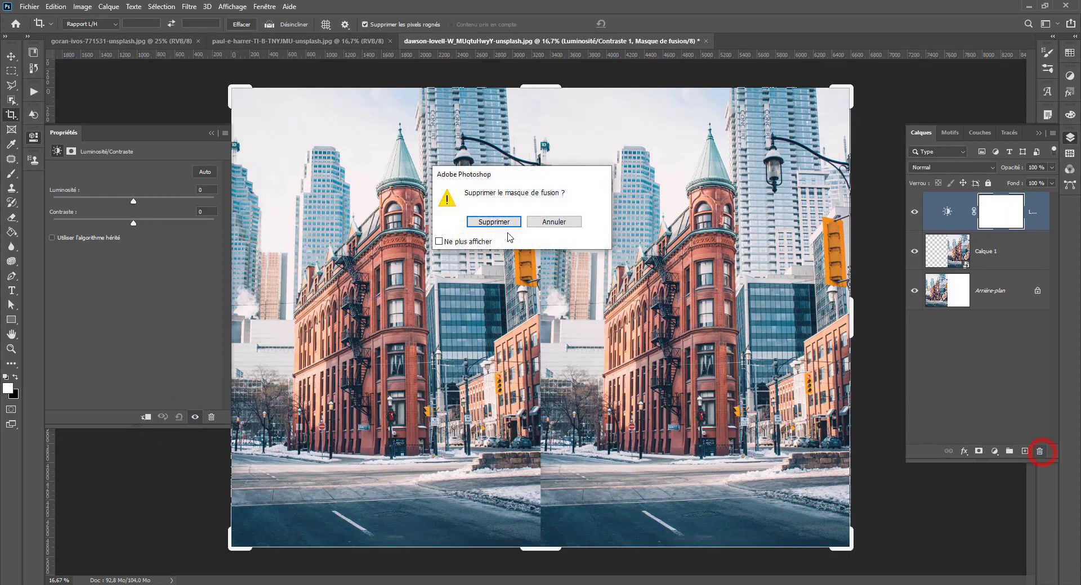
{"action": "left_click", "coordinate": [478, 218]}
{"action": "left_click", "coordinate": [12, 71]}
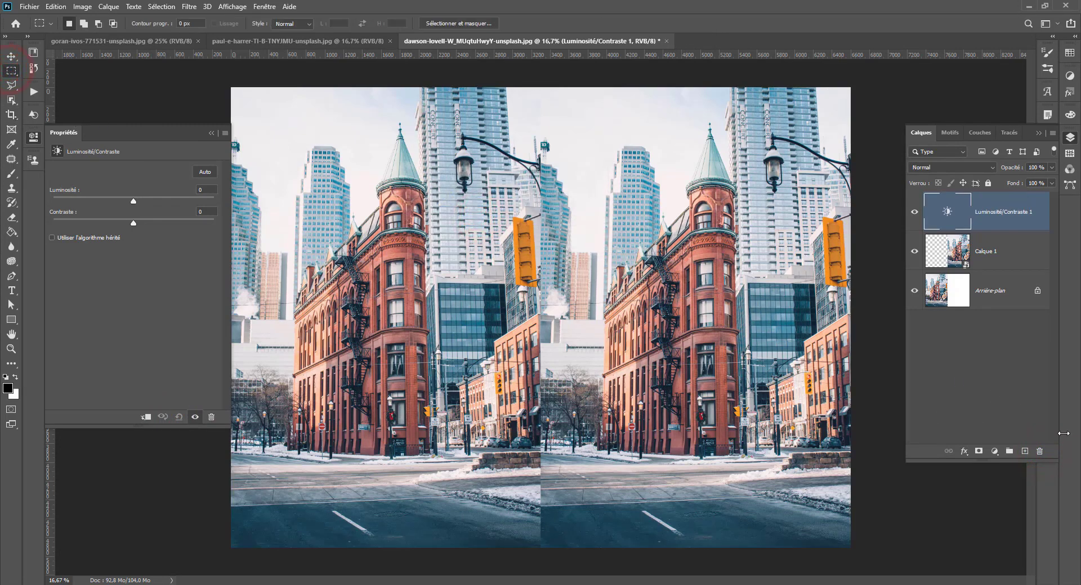
{"action": "left_click", "coordinate": [1039, 451]}
{"action": "left_click", "coordinate": [501, 222]}
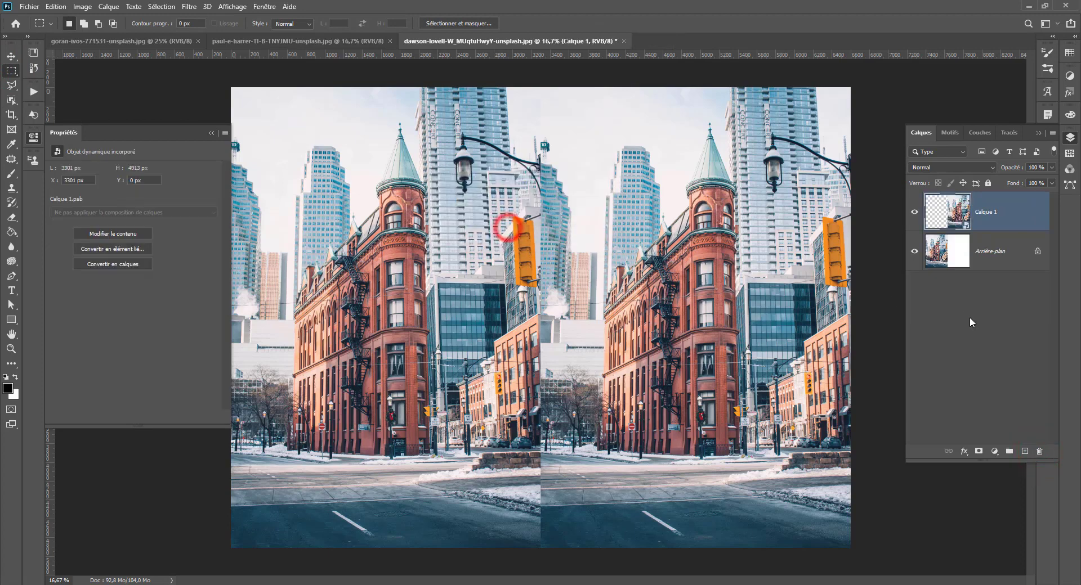
- Add a solid color fill layer above Calque 1 in red #d70e0e
{"action": "left_click", "coordinate": [994, 451]}
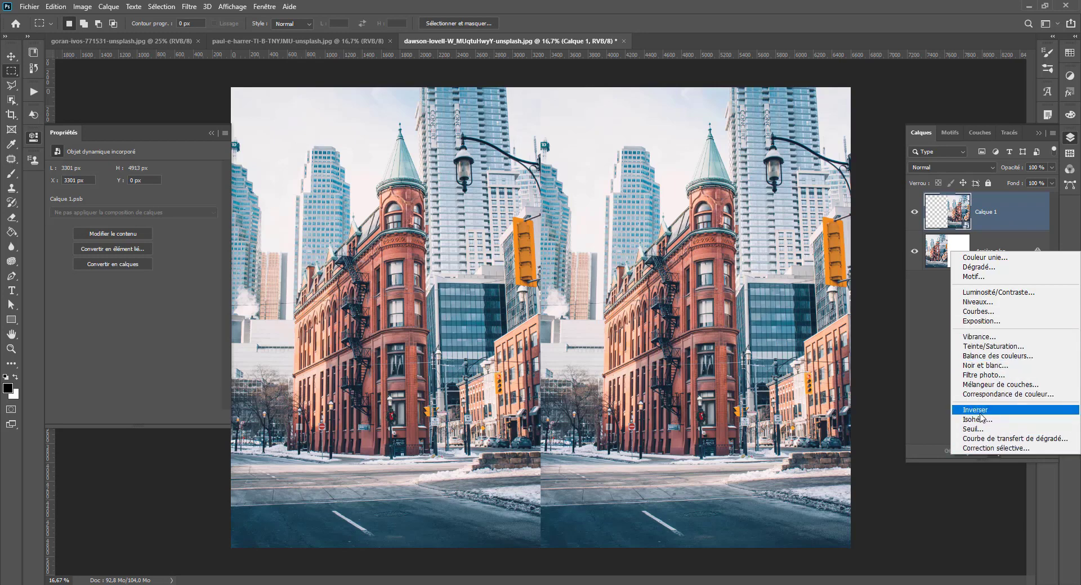
{"action": "left_click", "coordinate": [980, 257]}
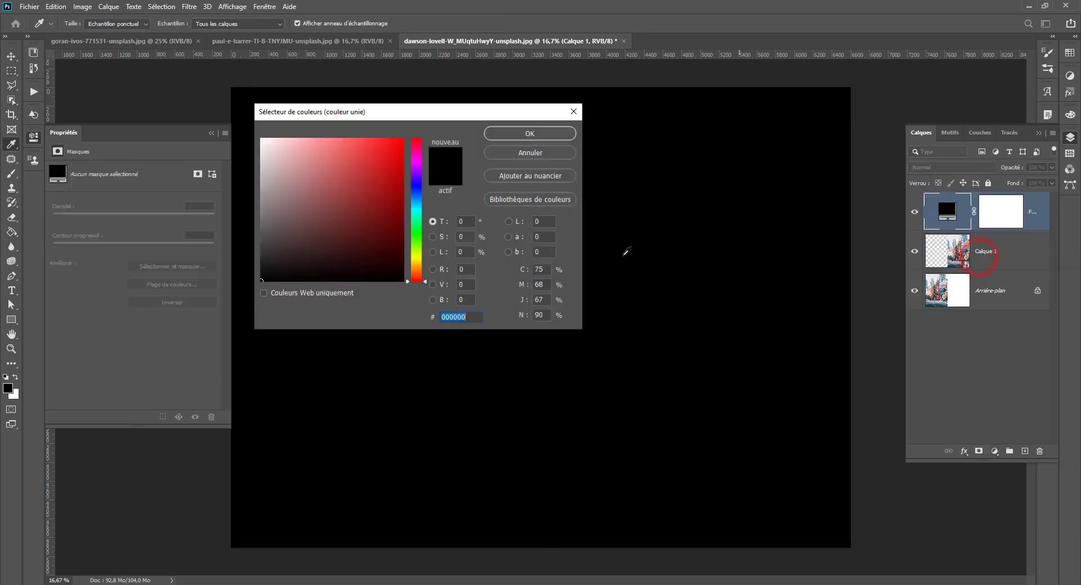
{"action": "type", "text": "ce1818"}
{"action": "mouse_move", "coordinate": [409, 152]}
{"action": "left_mouse_down"}
{"action": "mouse_move", "coordinate": [406, 242]}
{"action": "mouse_move", "coordinate": [376, 167]}
{"action": "mouse_move", "coordinate": [394, 161]}
{"action": "left_mouse_up"}
{"action": "left_click", "coordinate": [539, 132]}
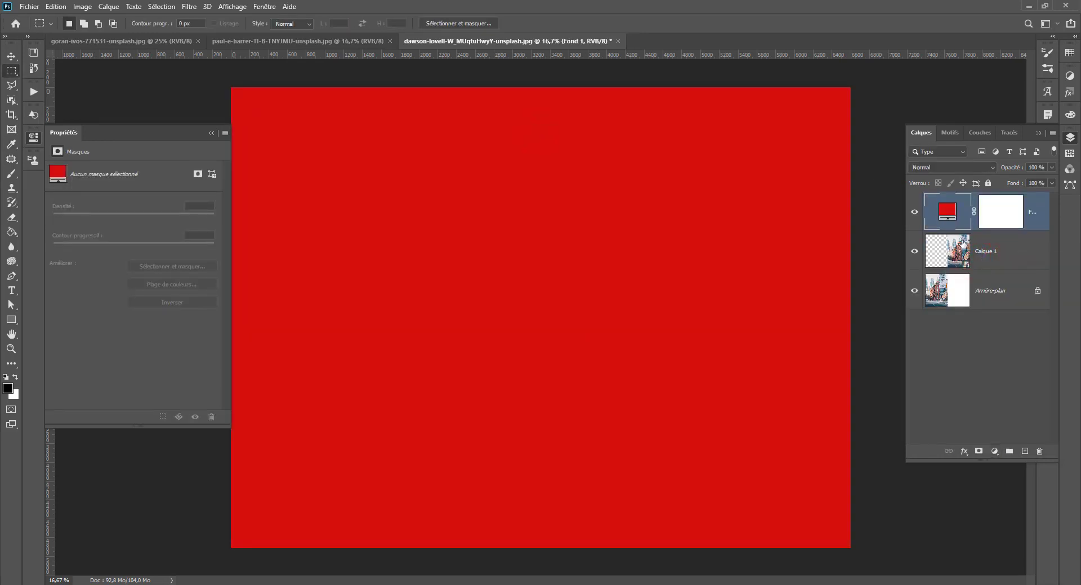
- Change the solid color fill layer to light red #ff5252 and delete that fill layer
{"action": "double_click", "coordinate": [945, 217]}
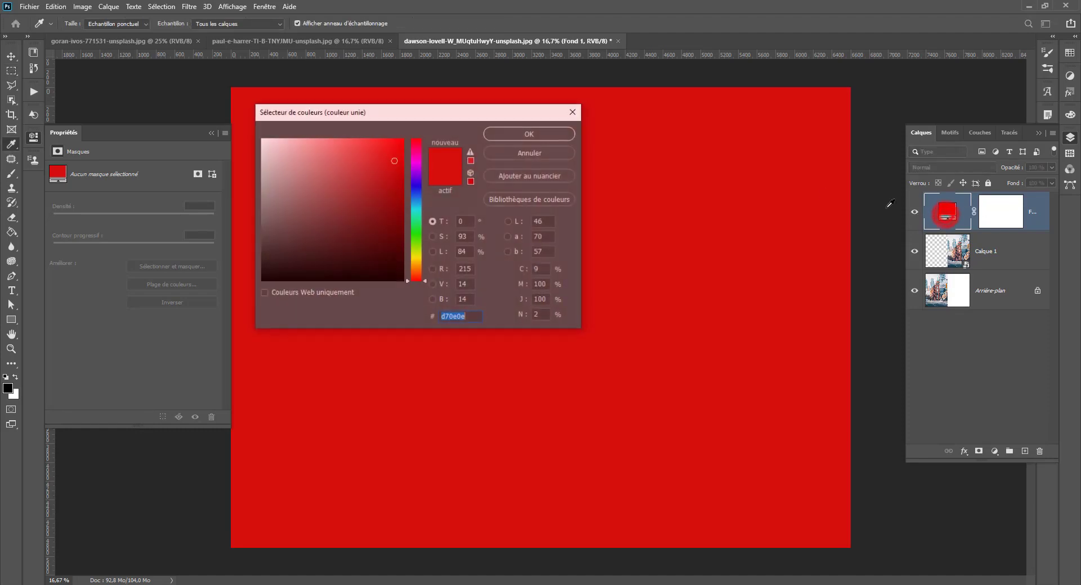
{"action": "type", "text": "ff5252"}
{"action": "left_click", "coordinate": [522, 133]}
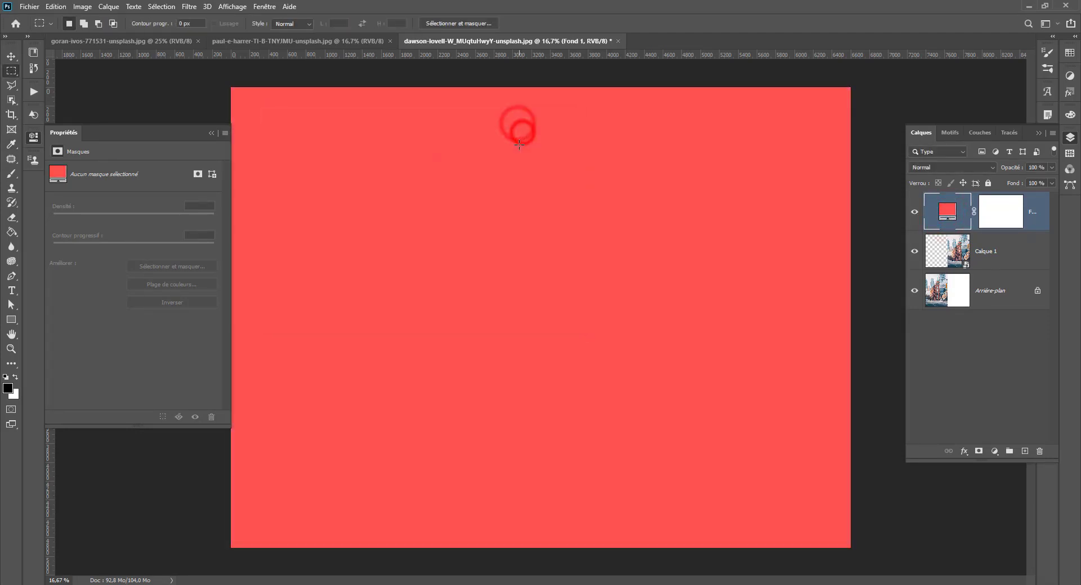
{"action": "left_click", "coordinate": [1039, 451]}
{"action": "key", "text": "Return"}
- Add a gradient fill layer above Calque 1 and open its gradient for editing
{"action": "left_click", "coordinate": [995, 452]}
{"action": "left_click", "coordinate": [966, 269]}
{"action": "left_click", "coordinate": [398, 134]}
{"action": "left_click", "coordinate": [727, 118]}
{"action": "left_click", "coordinate": [817, 170]}
{"action": "left_click", "coordinate": [741, 171]}
{"action": "left_click", "coordinate": [688, 169]}
{"action": "left_click", "coordinate": [723, 152]}
{"action": "left_click", "coordinate": [743, 117]}
{"action": "left_click", "coordinate": [684, 288]}
{"action": "double_click", "coordinate": [684, 290]}
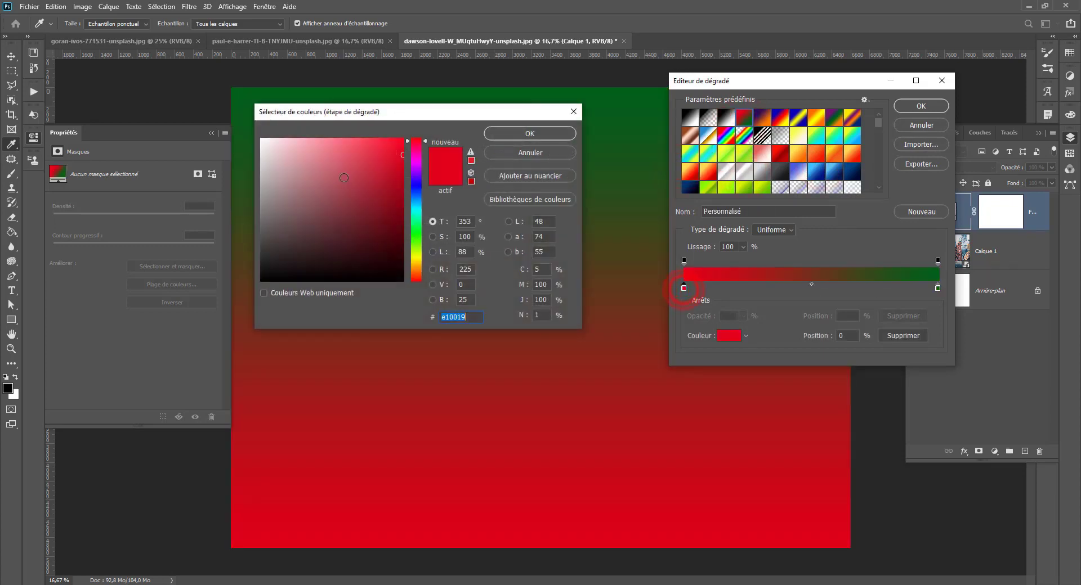
{"action": "left_click", "coordinate": [342, 177]}
{"action": "left_click", "coordinate": [523, 133]}
{"action": "left_click", "coordinate": [908, 125]}
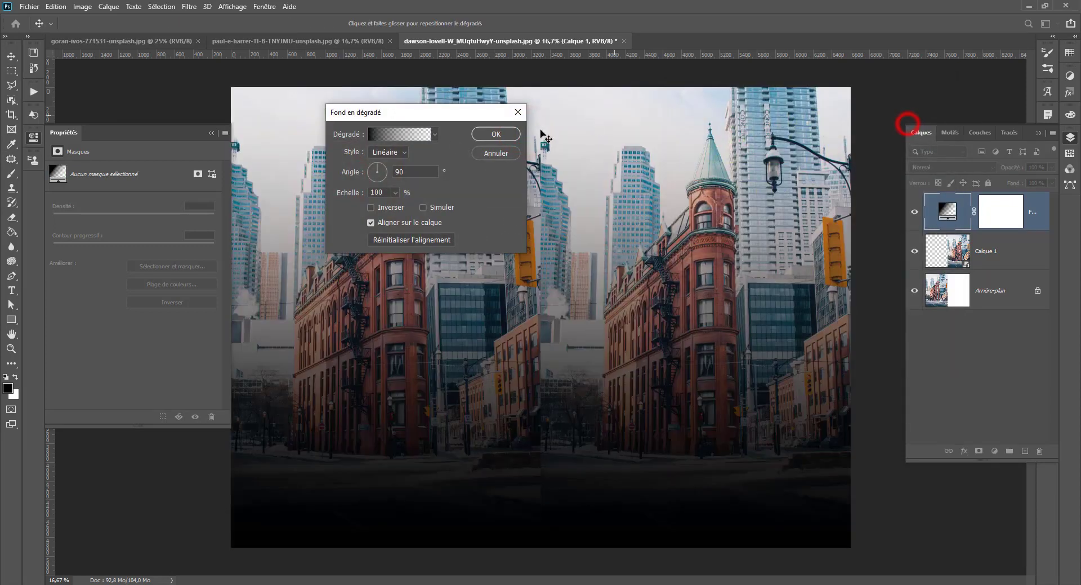
- Set the gradient fill's style to Losange (diamond)
{"action": "left_click", "coordinate": [400, 153]}
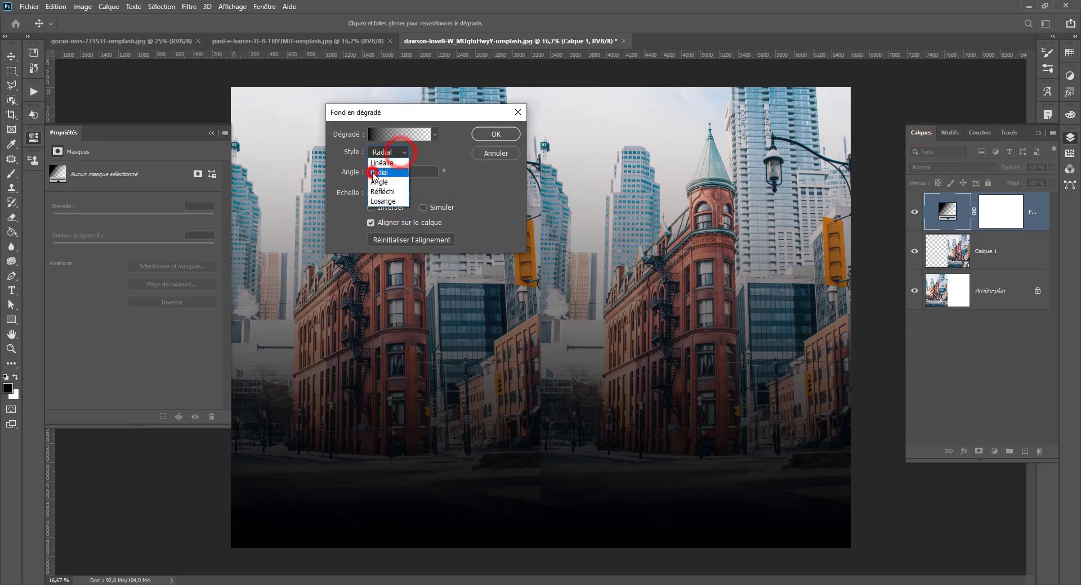
{"action": "left_click", "coordinate": [372, 169]}
{"action": "key", "text": "Down"}
{"action": "key", "text": "Down"}
{"action": "key", "text": "Down"}
- Choose the preset Violet, Orange as the gradient for the fill layer
{"action": "left_click", "coordinate": [400, 134]}
{"action": "left_click", "coordinate": [761, 117]}
{"action": "left_click", "coordinate": [923, 106]}
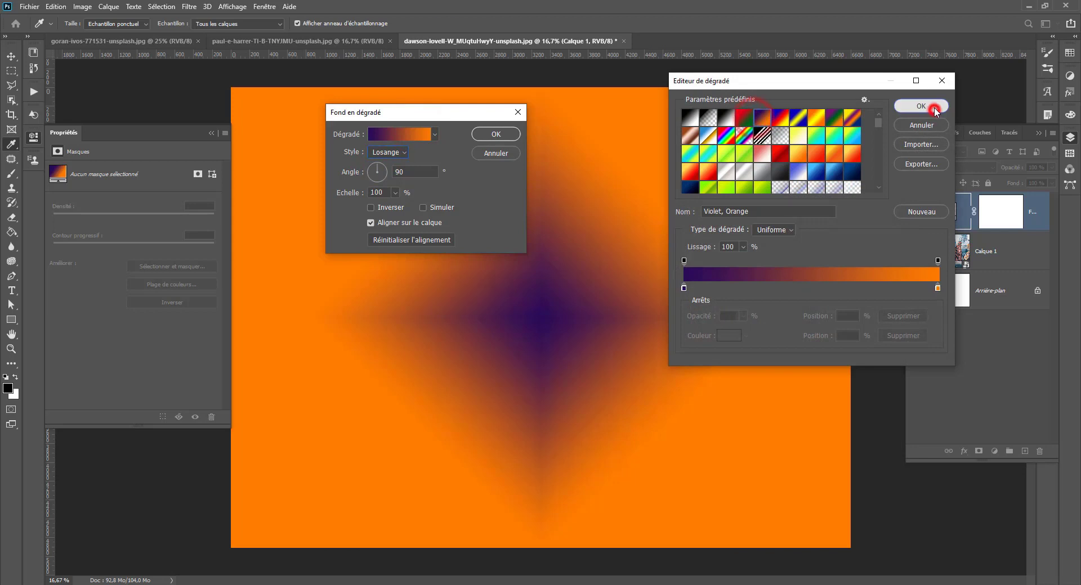
- Try the Linéaire style with an angle of about -18.81° on the gradient fill, and cancel the fill
{"action": "left_click", "coordinate": [388, 152]}
{"action": "left_click", "coordinate": [387, 162]}
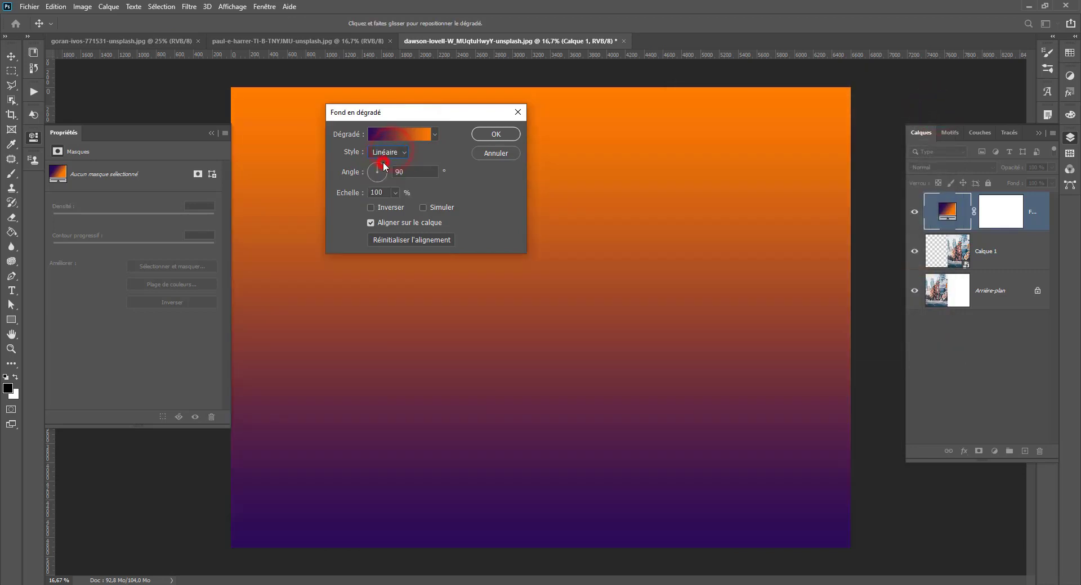
{"action": "left_click", "coordinate": [383, 174]}
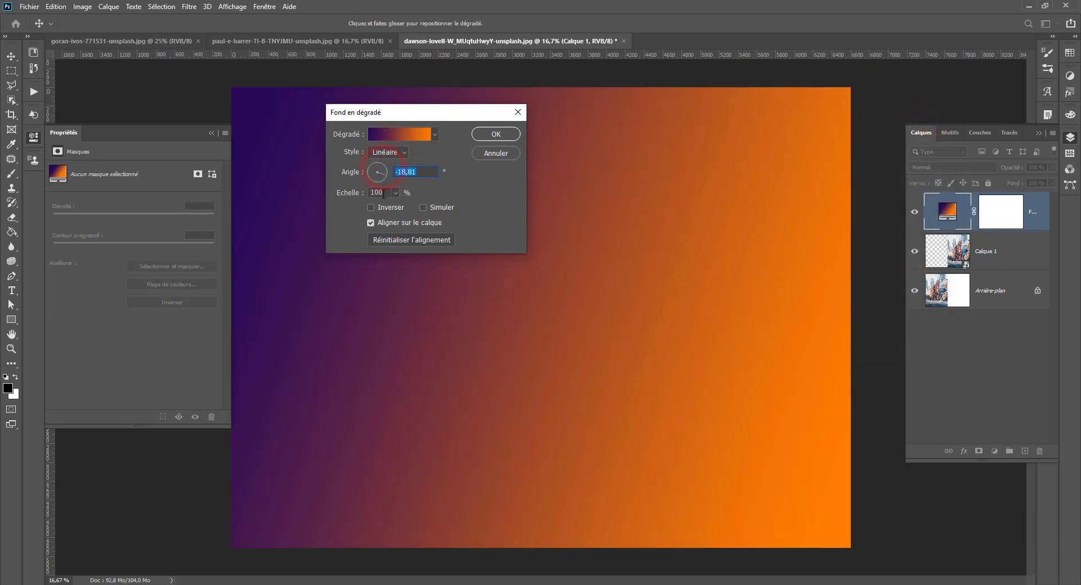
{"action": "left_click", "coordinate": [513, 157]}
- Add a pattern fill layer above Calque 1 and compare the Eau group's patterns, ending on the dark blue water
{"action": "left_click", "coordinate": [995, 451]}
{"action": "left_click", "coordinate": [994, 271]}
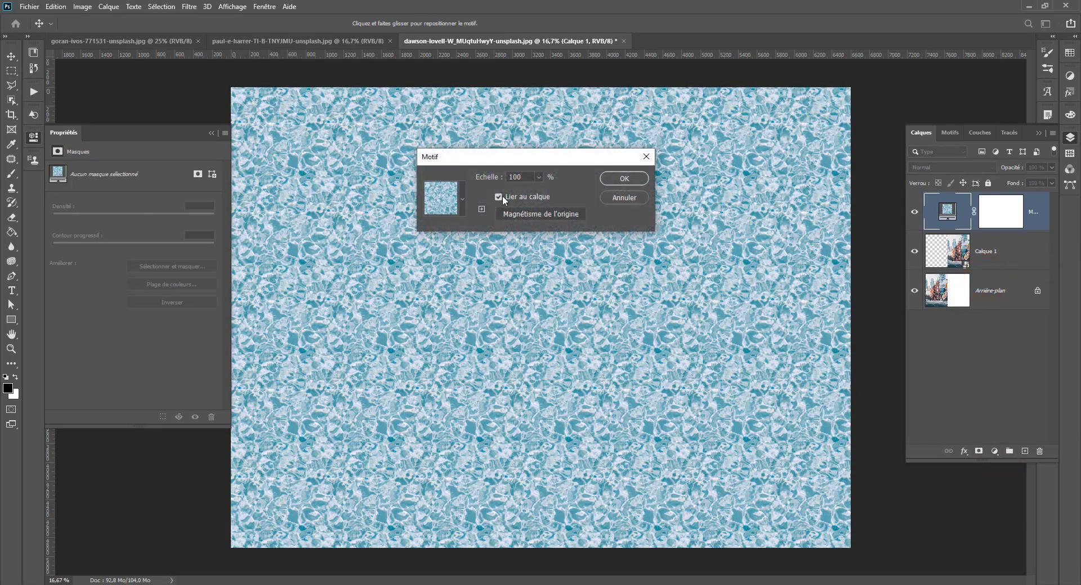
{"action": "left_click", "coordinate": [467, 201]}
{"action": "scroll", "coordinate": [431, 272], "scroll_direction": "down", "scroll_amount": 3}
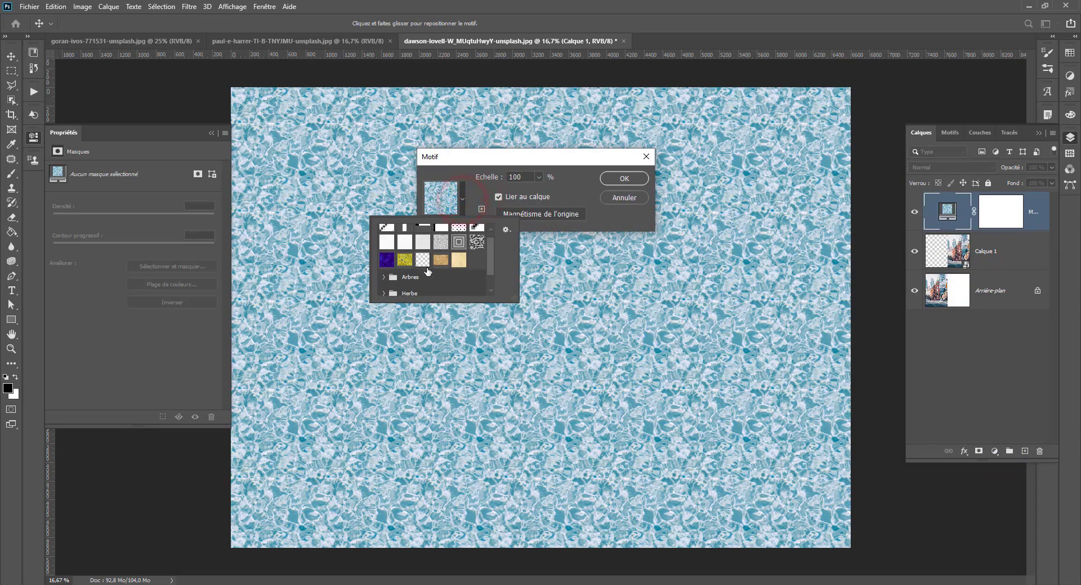
{"action": "left_click", "coordinate": [379, 288]}
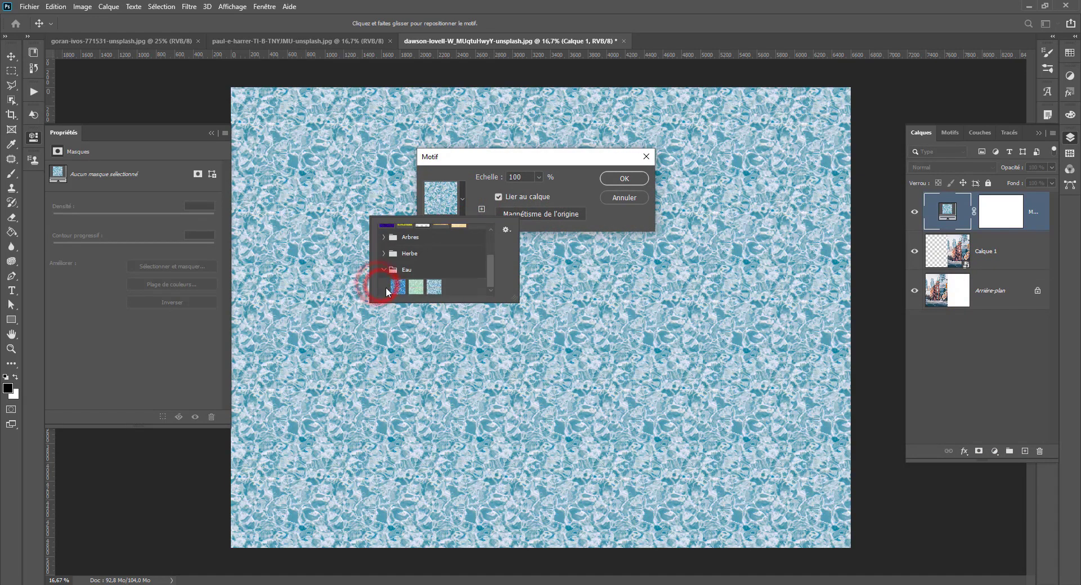
{"action": "left_click", "coordinate": [410, 288]}
{"action": "left_click", "coordinate": [432, 288]}
{"action": "left_click", "coordinate": [416, 287]}
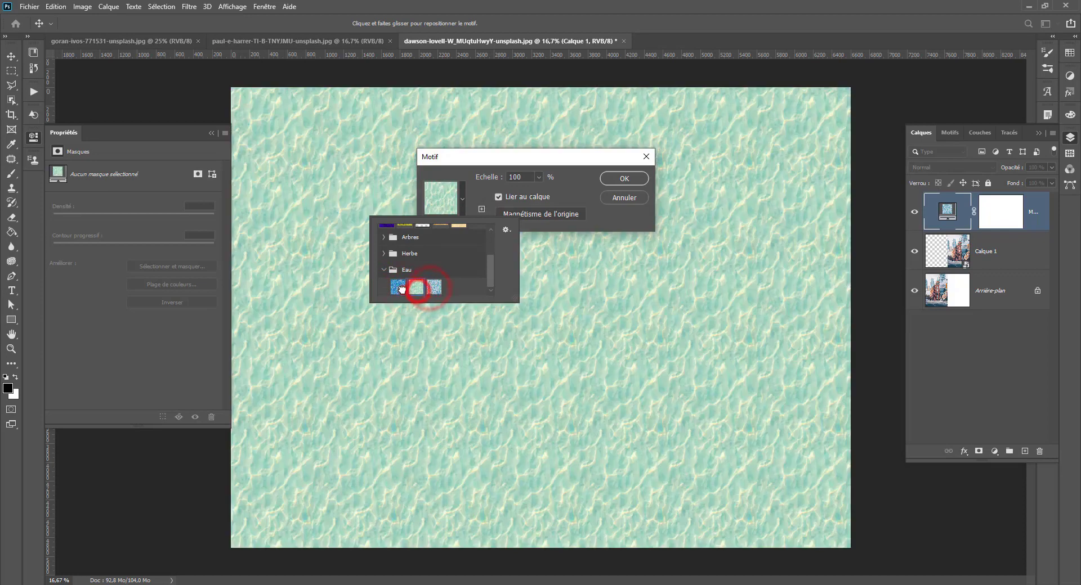
{"action": "left_click", "coordinate": [398, 287]}
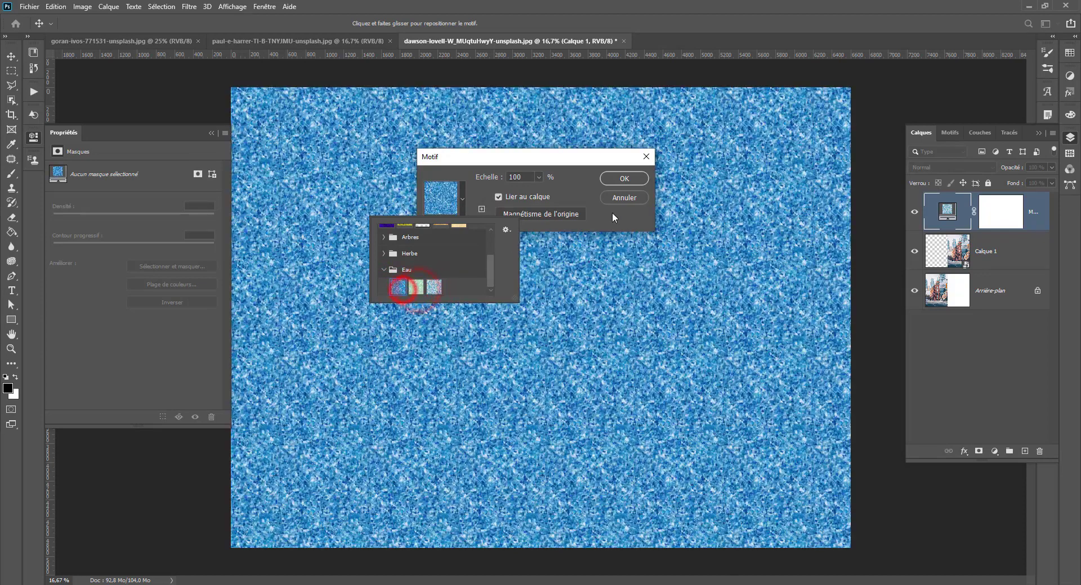
- Try a scale of about 638% on the water pattern and cancel the pattern fill
{"action": "left_click", "coordinate": [567, 197]}
{"action": "left_click_drag", "start_coordinate": [547, 191], "coordinate": [566, 193]}
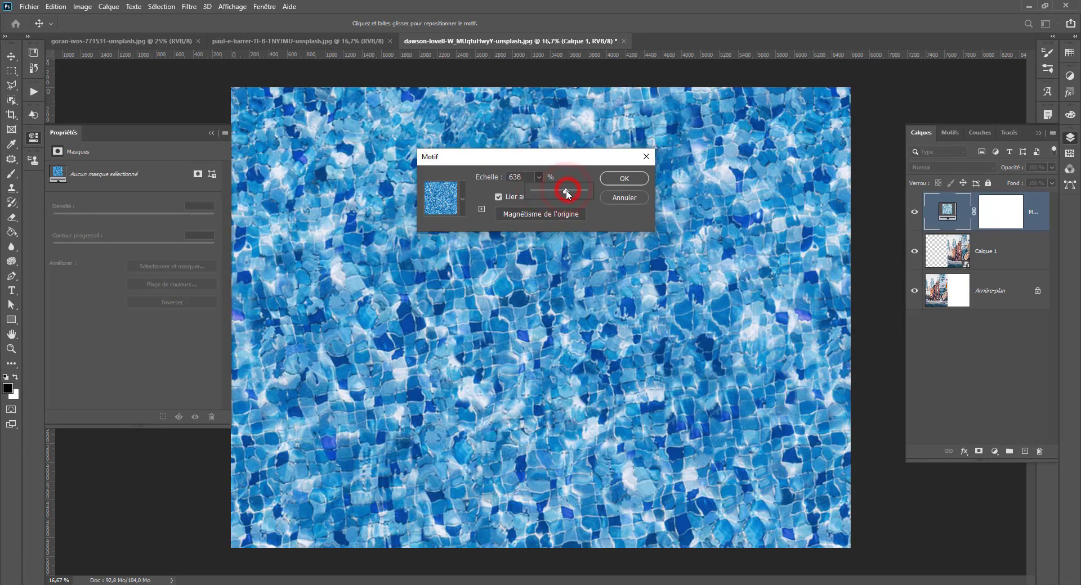
{"action": "left_click", "coordinate": [626, 199]}
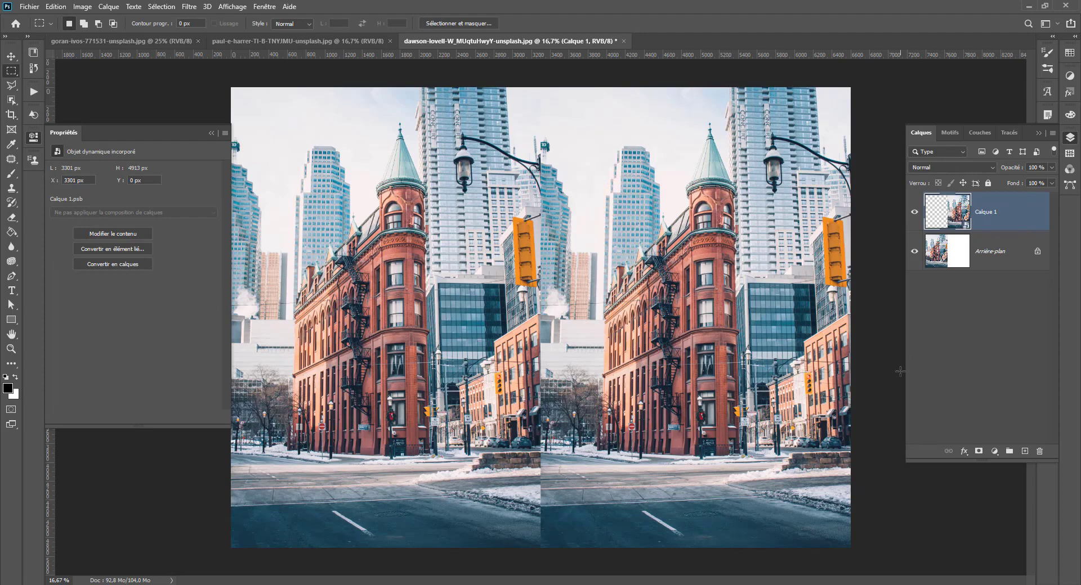
- Add a Luminosité/Contraste adjustment layer with brightness at about 87 and clip it to Calque 1
{"action": "left_click", "coordinate": [994, 451]}
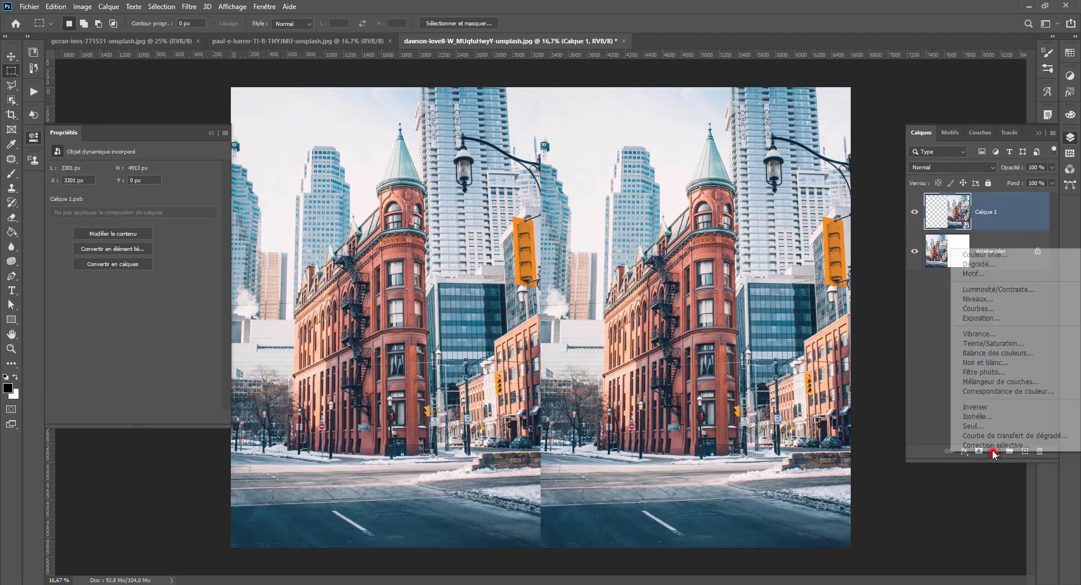
{"action": "left_click", "coordinate": [1001, 289]}
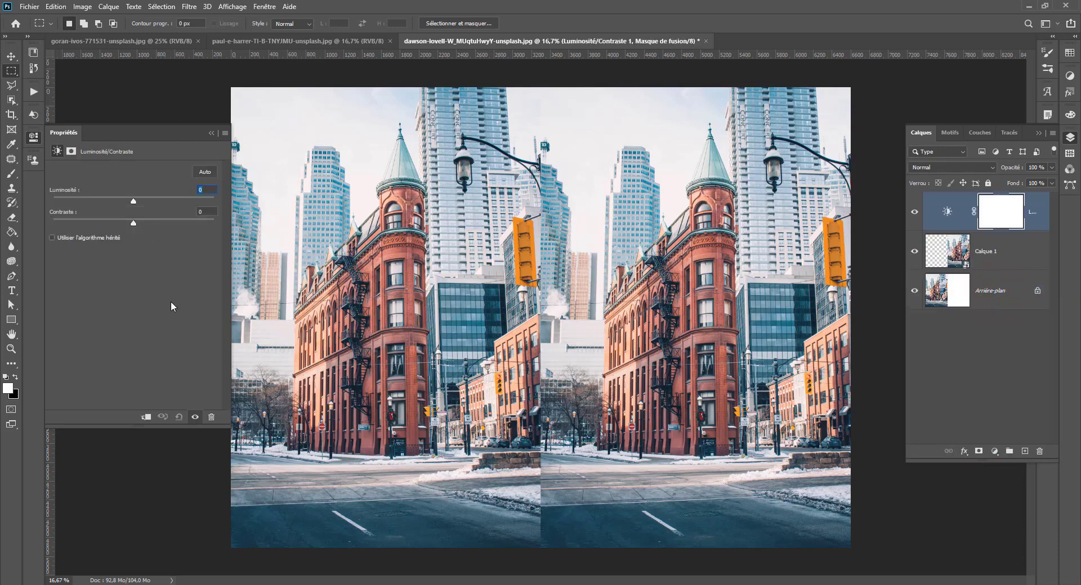
{"action": "left_click_drag", "start_coordinate": [137, 198], "coordinate": [180, 201]}
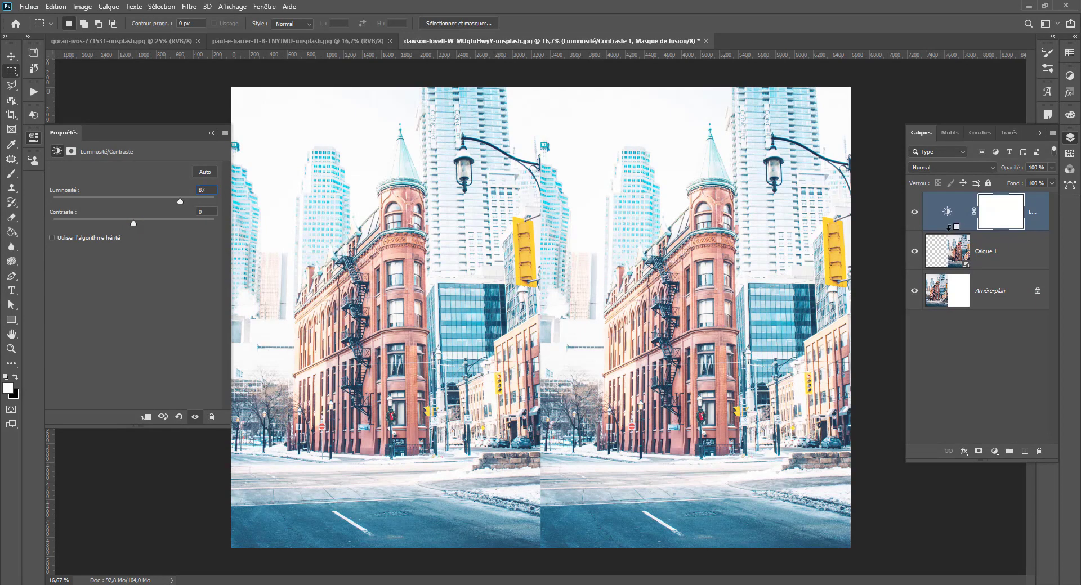
{"action": "left_click", "coordinate": [951, 227], "text": "alt"}
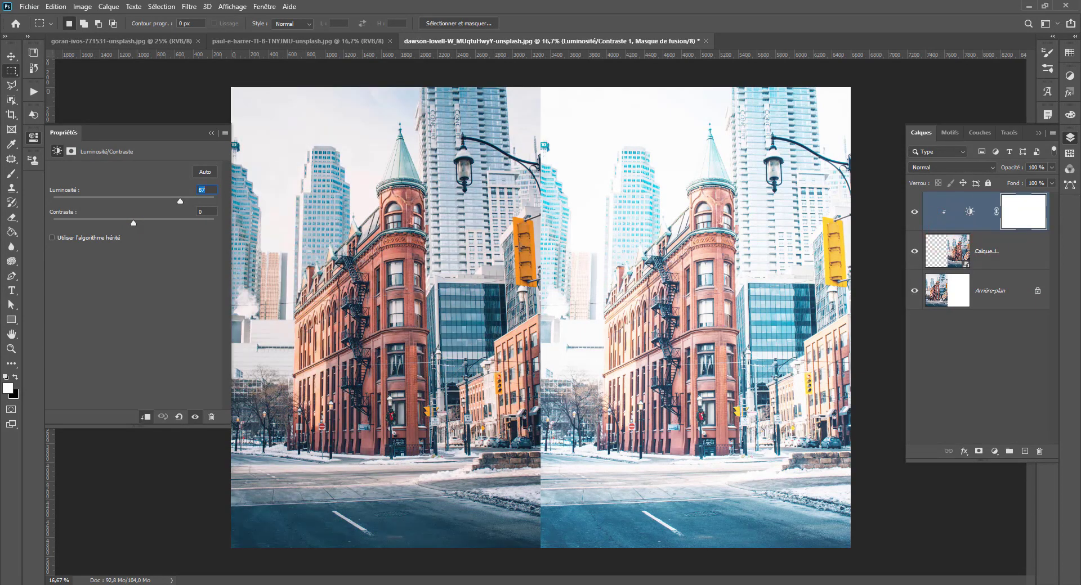
- Set the clipped adjustment's contrast to 100 and brightness to about 3, and delete the adjustment layer
{"action": "left_click_drag", "start_coordinate": [188, 200], "coordinate": [214, 224]}
{"action": "left_click_drag", "start_coordinate": [158, 203], "coordinate": [137, 203]}
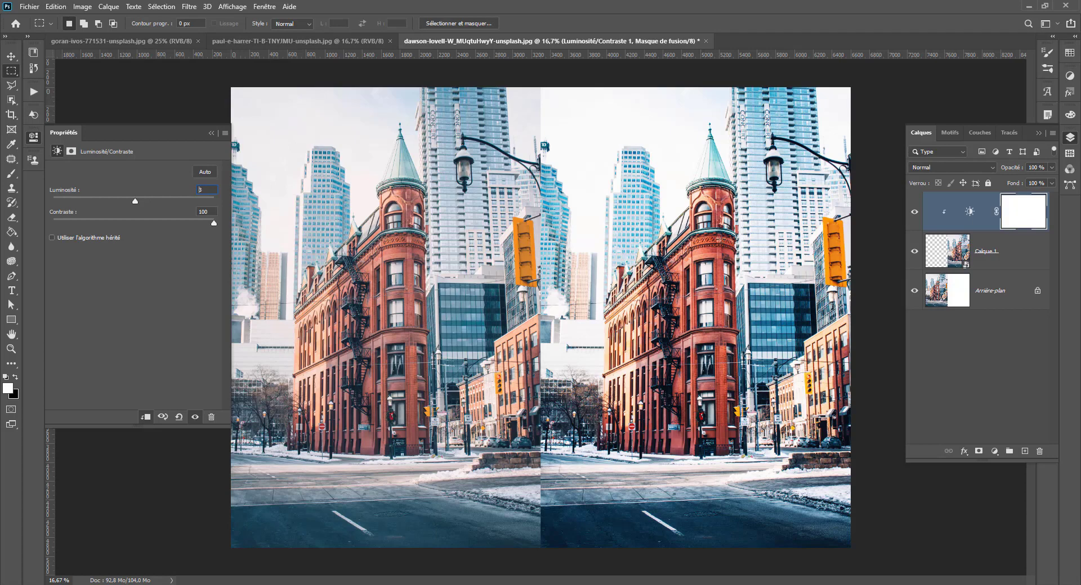
{"action": "left_click_drag", "start_coordinate": [955, 211], "coordinate": [1041, 452]}
{"action": "left_click_drag", "start_coordinate": [965, 213], "coordinate": [1040, 454]}
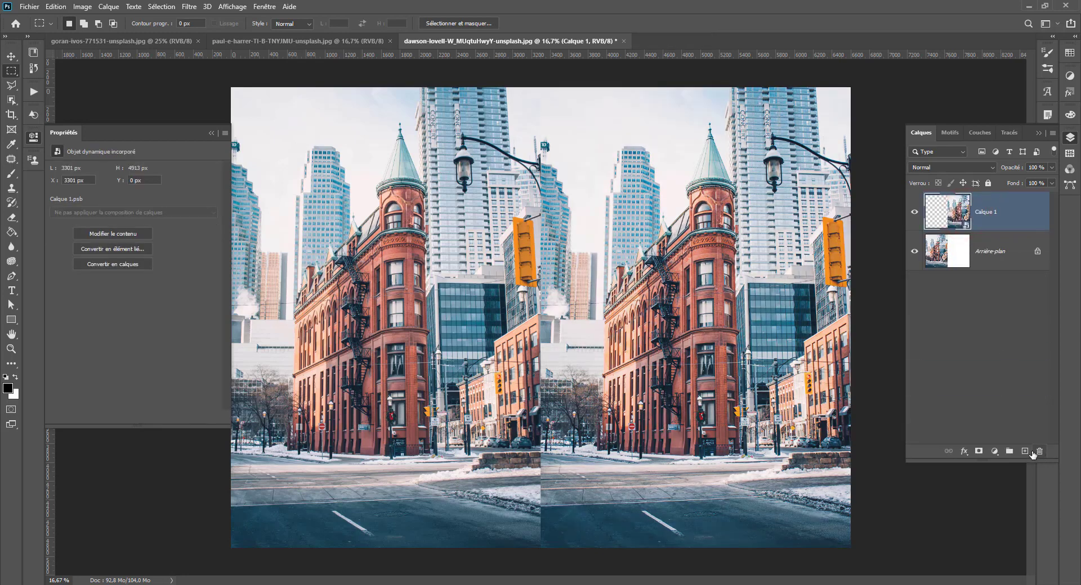
- Add a Niveaux (Levels) adjustment layer and clip it to Calque 1
{"action": "left_click", "coordinate": [995, 452]}
{"action": "left_click", "coordinate": [976, 301]}
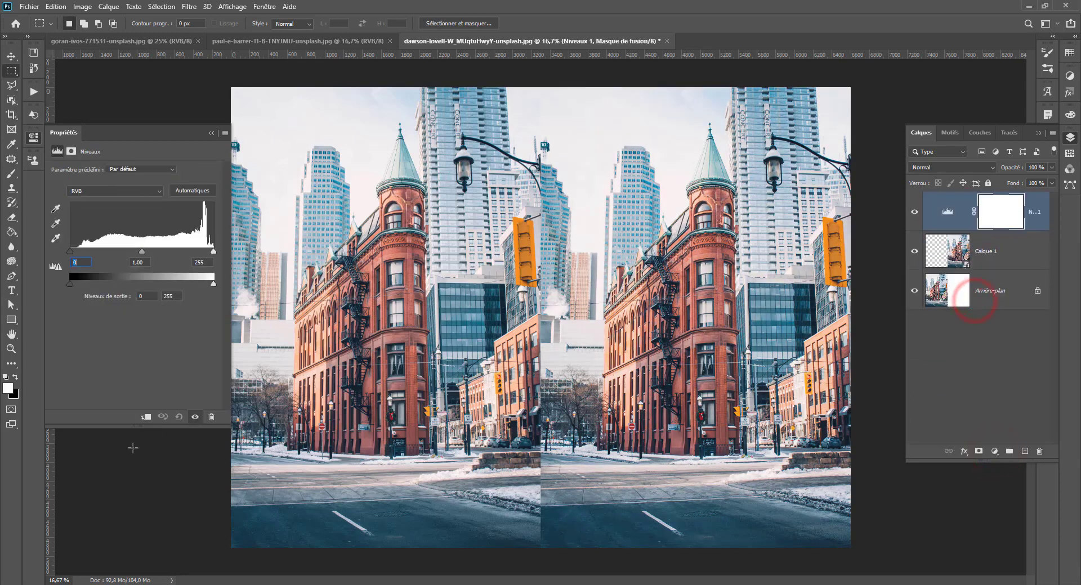
{"action": "left_click", "coordinate": [145, 417]}
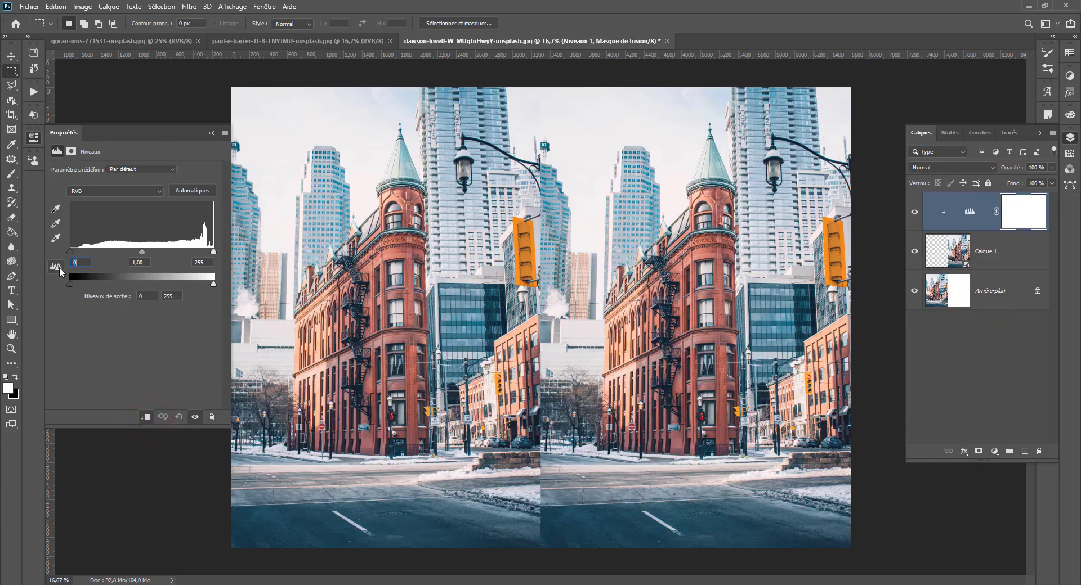
{"action": "left_click", "coordinate": [145, 418]}
{"action": "left_click", "coordinate": [145, 417]}
- Lower the Levels layer's white input level to about 220
{"action": "left_click_drag", "start_coordinate": [215, 255], "coordinate": [214, 251]}
{"action": "left_click", "coordinate": [200, 263]}
{"action": "left_click", "coordinate": [75, 262]}
{"action": "left_click_drag", "start_coordinate": [214, 252], "coordinate": [194, 253]}
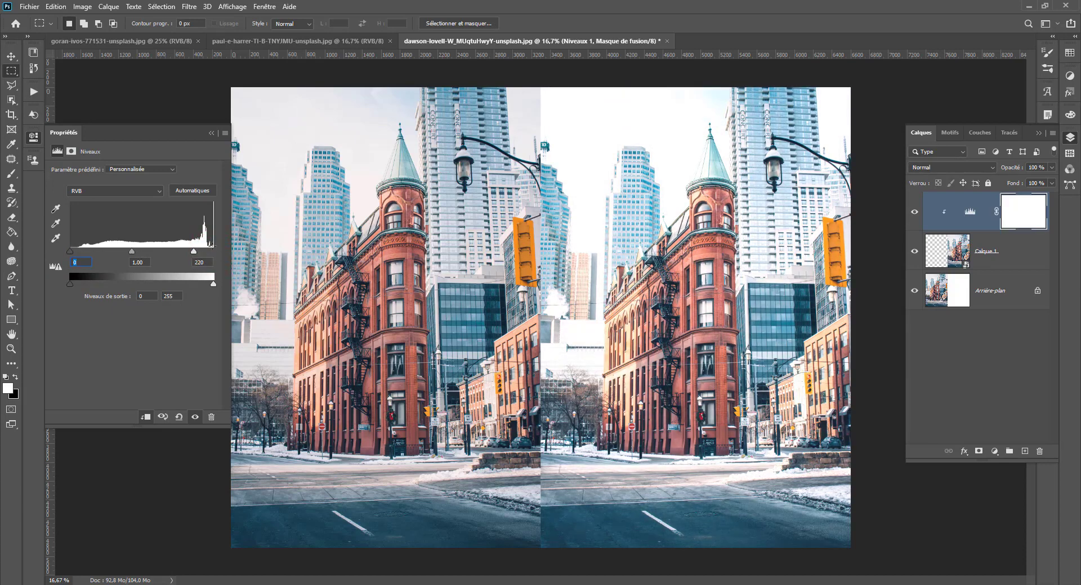
- Set the input levels to black 27, midtones 0.83 and white 255, and delete the Levels layer
{"action": "left_click_drag", "start_coordinate": [193, 253], "coordinate": [214, 252]}
{"action": "left_click_drag", "start_coordinate": [69, 251], "coordinate": [86, 251]}
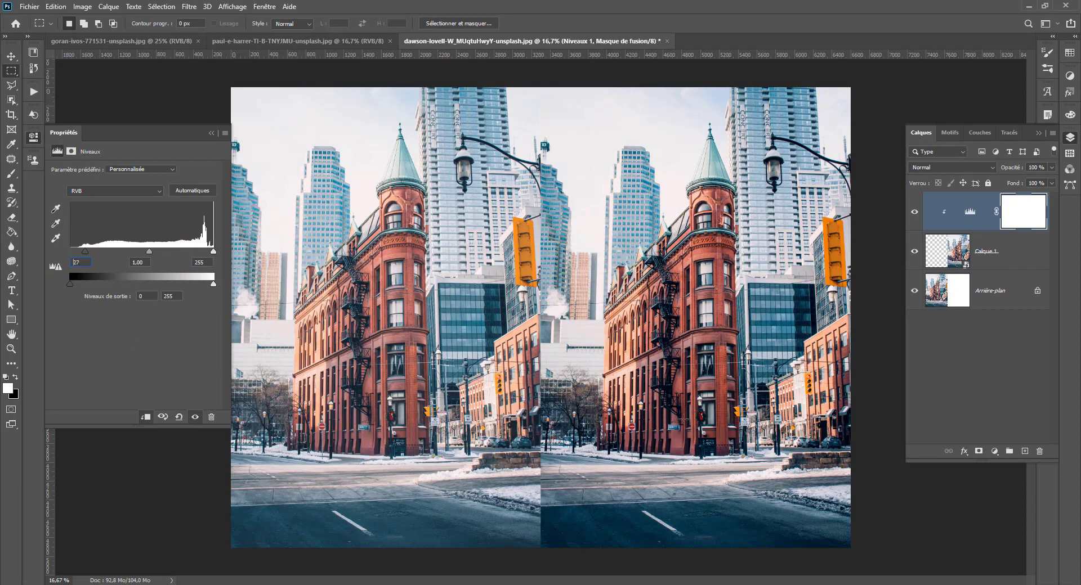
{"action": "mouse_move", "coordinate": [150, 251]}
{"action": "left_mouse_down"}
{"action": "mouse_move", "coordinate": [138, 255]}
{"action": "mouse_move", "coordinate": [177, 253]}
{"action": "mouse_move", "coordinate": [139, 260]}
{"action": "mouse_move", "coordinate": [158, 258]}
{"action": "left_mouse_up"}
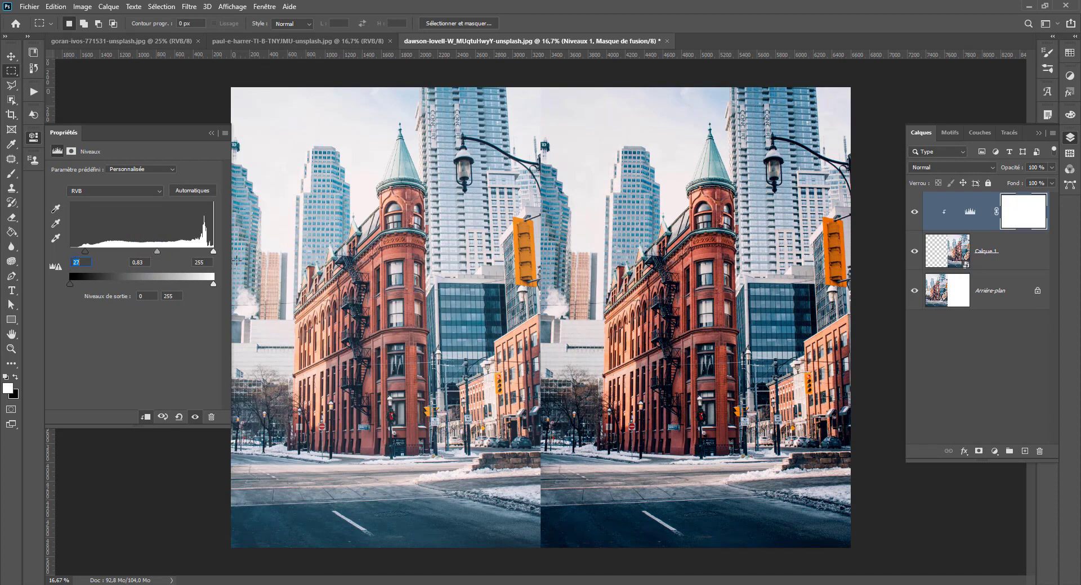
{"action": "left_click_drag", "start_coordinate": [968, 212], "coordinate": [1042, 451]}
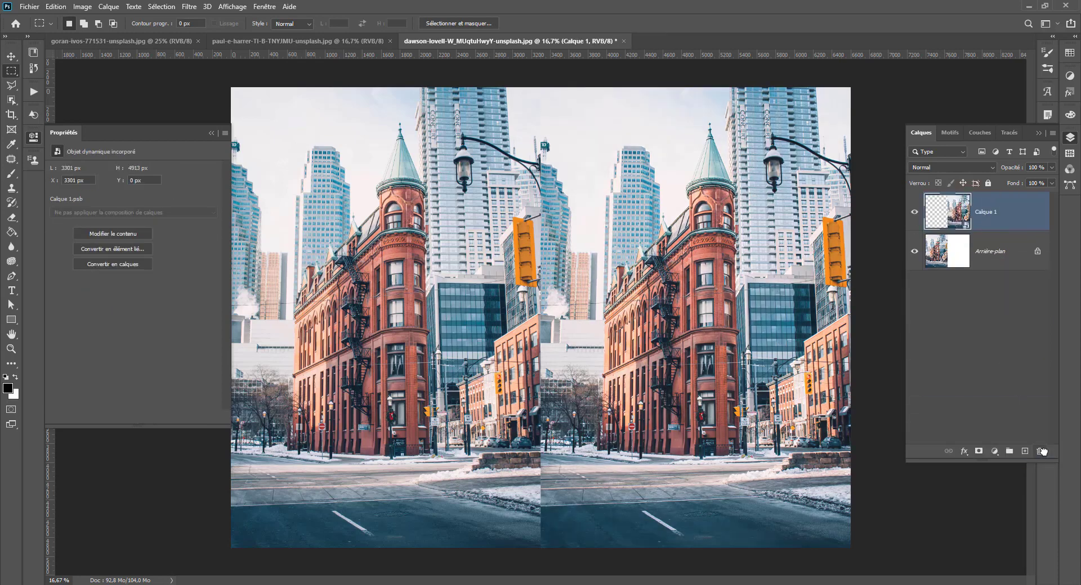
- Add a Courbes (Curves) adjustment layer and clip it to Calque 1
{"action": "left_click", "coordinate": [994, 451]}
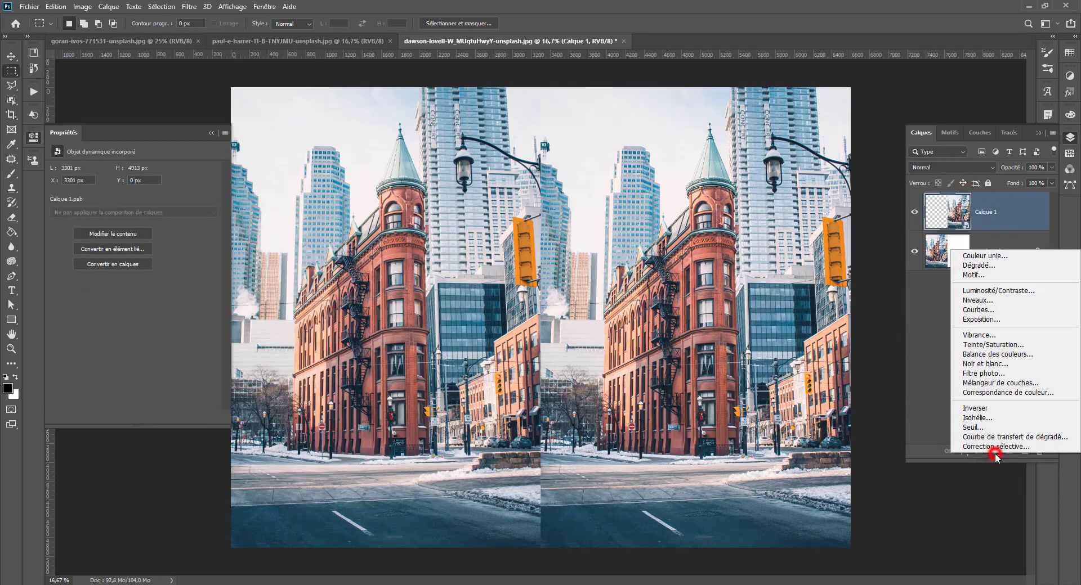
{"action": "left_click", "coordinate": [984, 310]}
{"action": "left_click", "coordinate": [145, 417]}
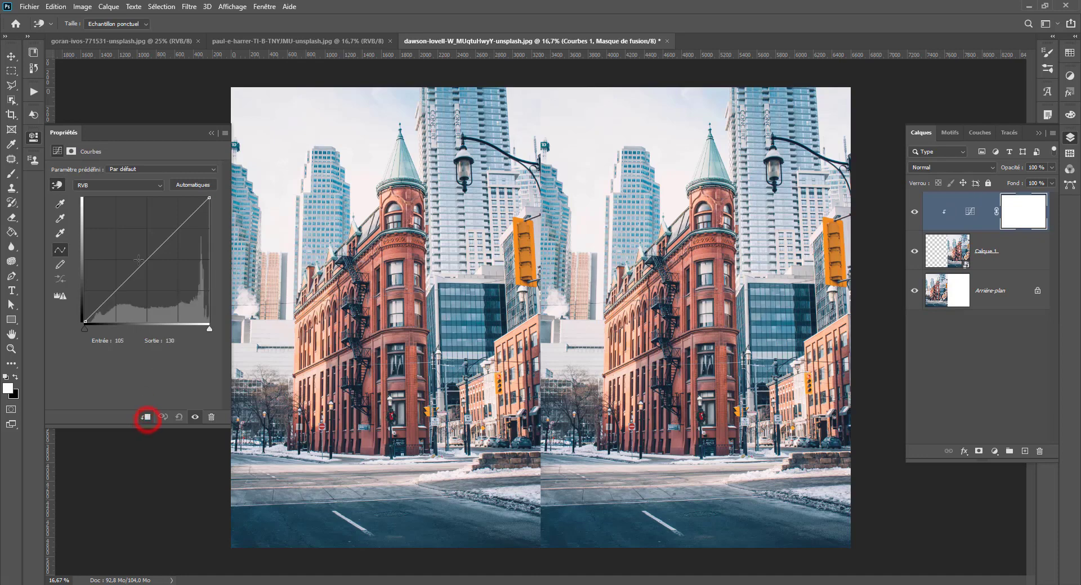
- Shape an S-curve with a lowered shadow point and a raised highlight point, and delete the Curves layer
{"action": "left_click_drag", "start_coordinate": [129, 278], "coordinate": [130, 291]}
{"action": "left_click_drag", "start_coordinate": [163, 248], "coordinate": [173, 243]}
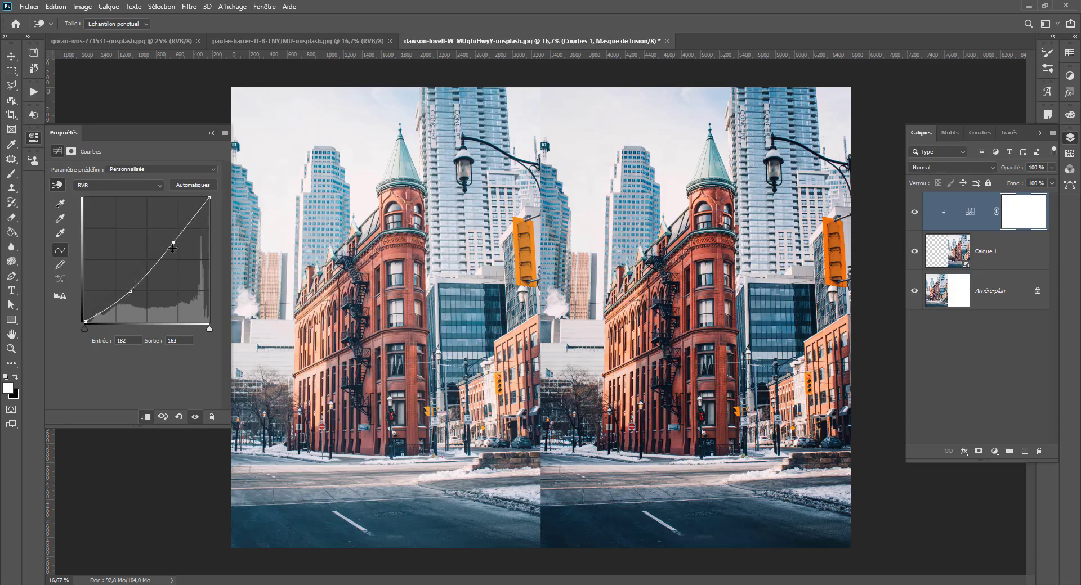
{"action": "left_click_drag", "start_coordinate": [177, 243], "coordinate": [172, 231]}
{"action": "left_click_drag", "start_coordinate": [211, 198], "coordinate": [221, 178]}
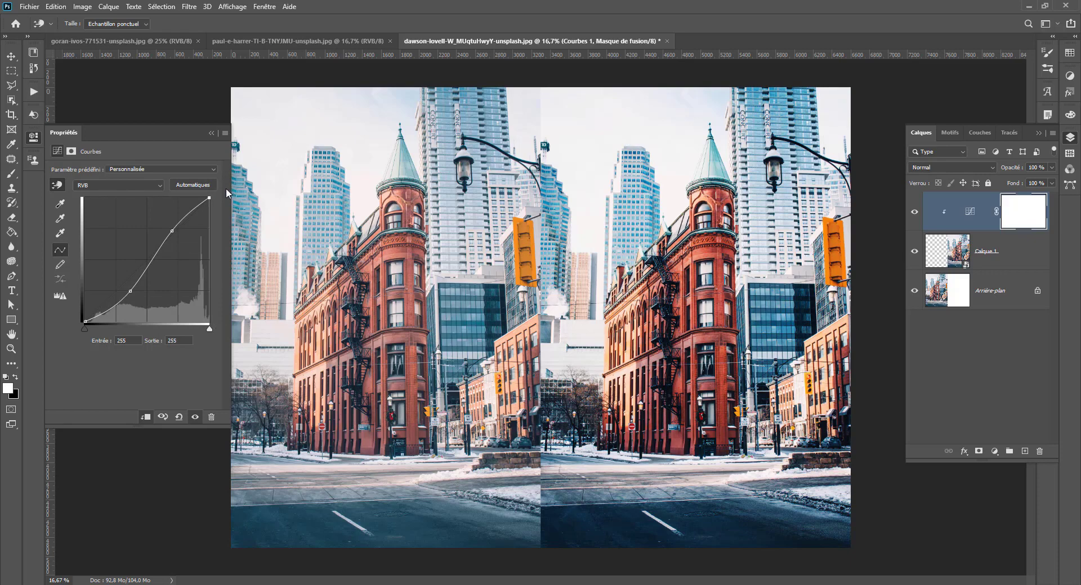
{"action": "left_click", "coordinate": [861, 214]}
{"action": "left_click_drag", "start_coordinate": [952, 220], "coordinate": [1038, 451]}
- Try an Exposition layer clipped to Calque 1 with exposure -0.05, offset -0.0280 and gamma 0.73, and delete it
{"action": "left_click", "coordinate": [992, 452]}
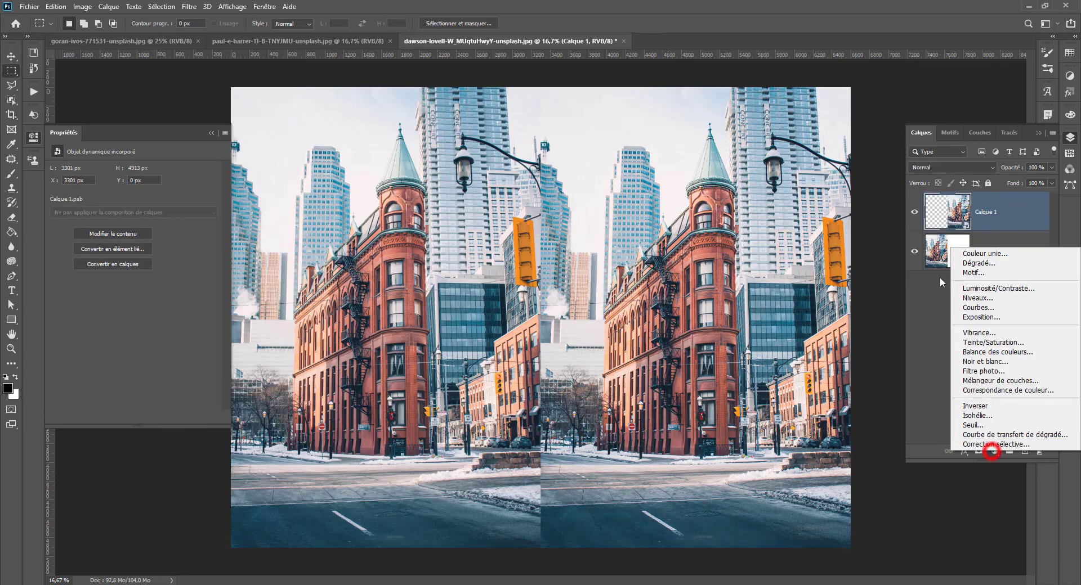
{"action": "left_click", "coordinate": [997, 317]}
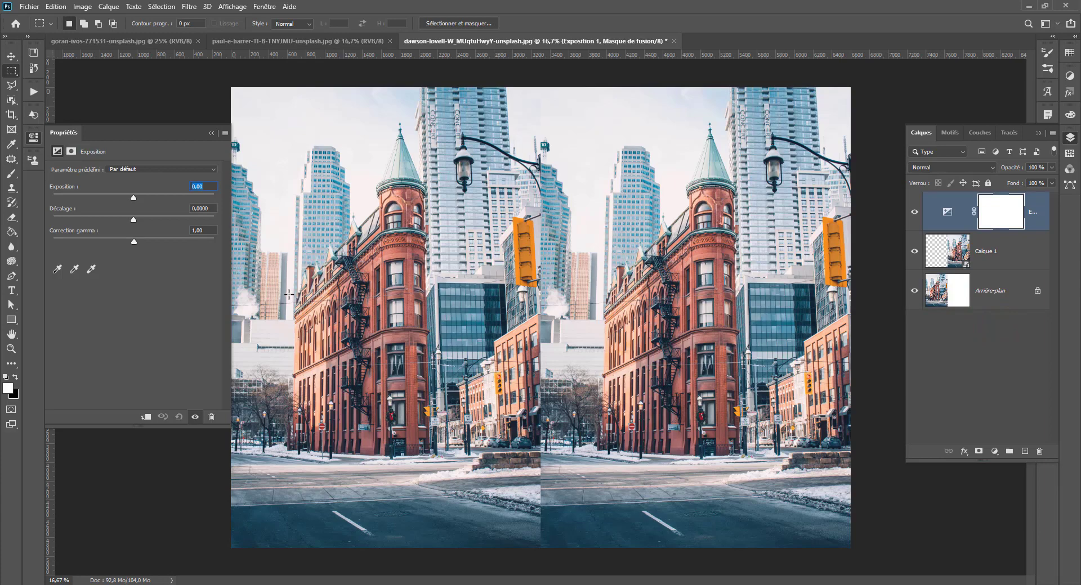
{"action": "left_click_drag", "start_coordinate": [133, 197], "coordinate": [152, 246]}
{"action": "left_click", "coordinate": [146, 417]}
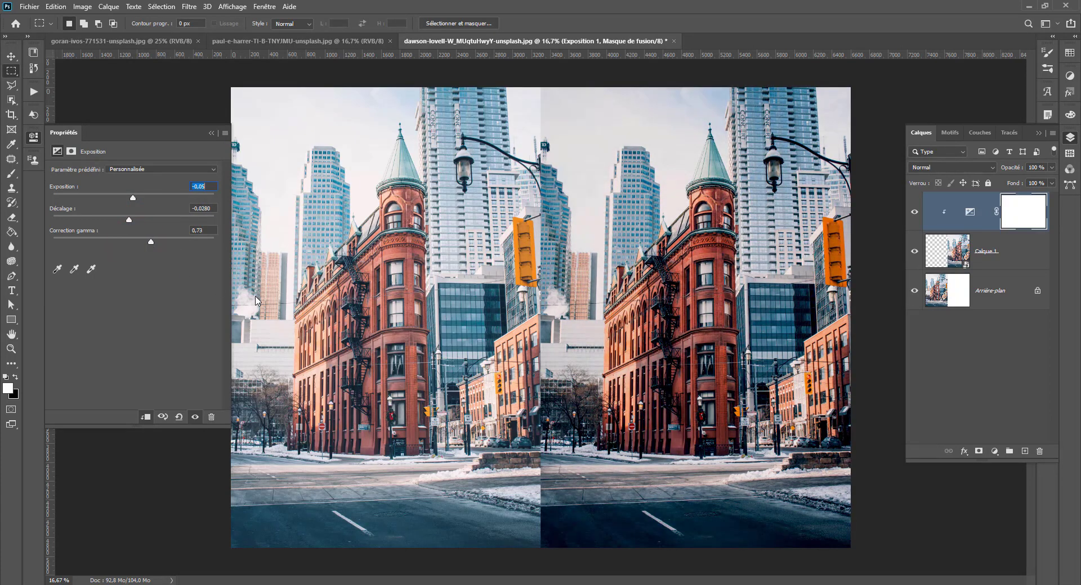
{"action": "left_click_drag", "start_coordinate": [969, 218], "coordinate": [1041, 454]}
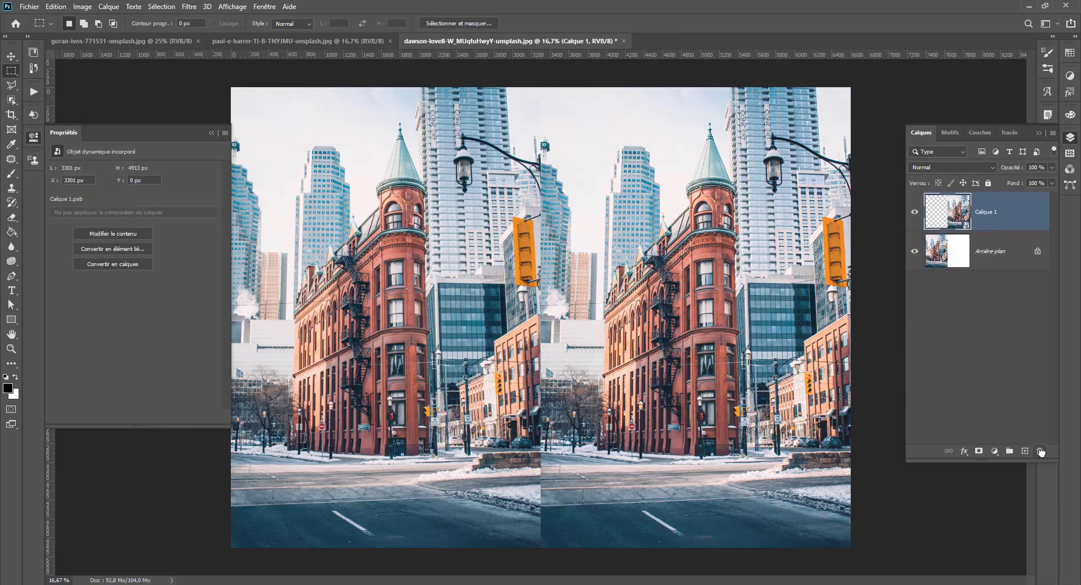
- Try a Vibrance layer clipped to Calque 1 with vibrance +100 and saturation +28, and delete it
{"action": "left_click", "coordinate": [994, 452]}
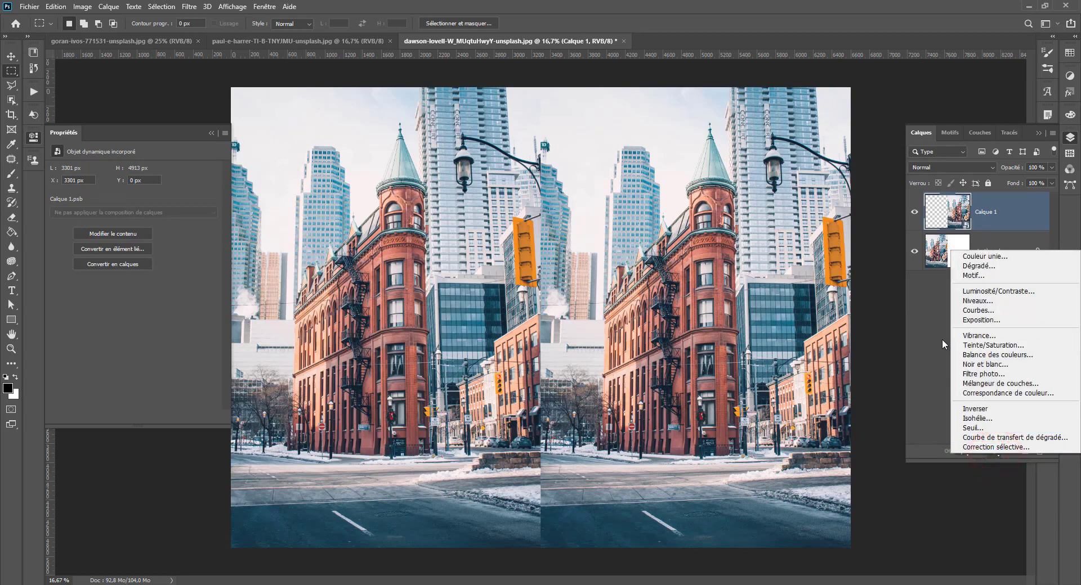
{"action": "left_click", "coordinate": [980, 335]}
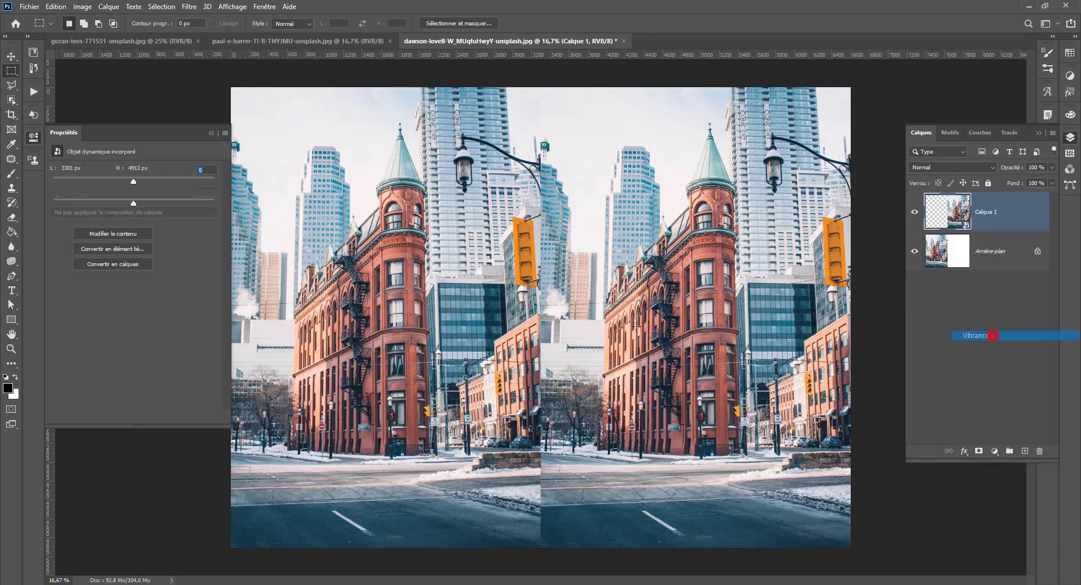
{"action": "left_click_drag", "start_coordinate": [137, 181], "coordinate": [214, 181]}
{"action": "left_click", "coordinate": [145, 417]}
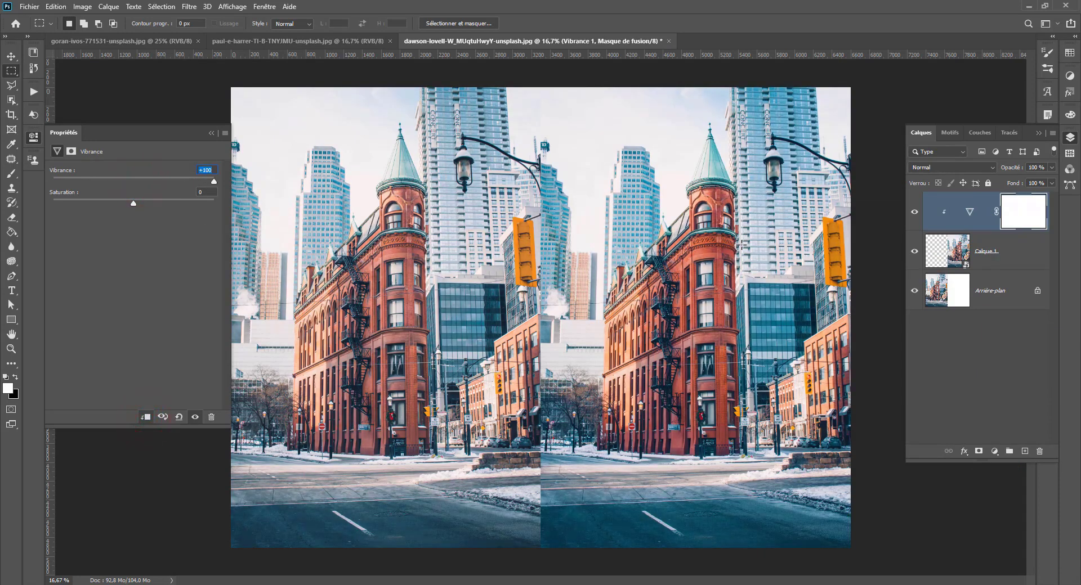
{"action": "mouse_move", "coordinate": [153, 205]}
{"action": "left_mouse_down"}
{"action": "mouse_move", "coordinate": [193, 207]}
{"action": "mouse_move", "coordinate": [115, 211]}
{"action": "mouse_move", "coordinate": [152, 207]}
{"action": "left_mouse_up"}
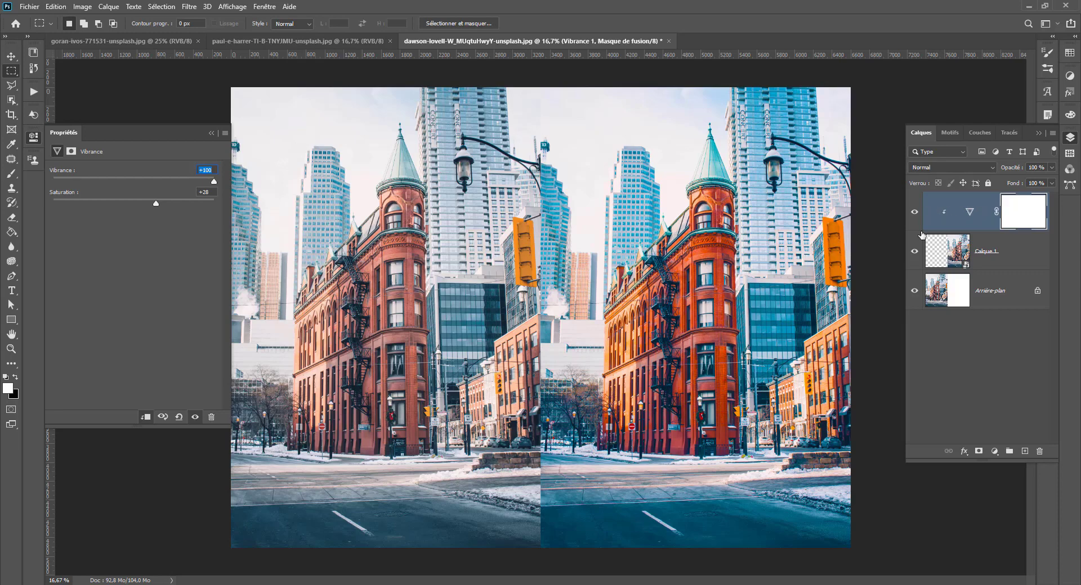
{"action": "left_click_drag", "start_coordinate": [969, 216], "coordinate": [1042, 451]}
- Add a Teinte/Saturation adjustment layer and clip it to Calque 1
{"action": "left_click", "coordinate": [1005, 451]}
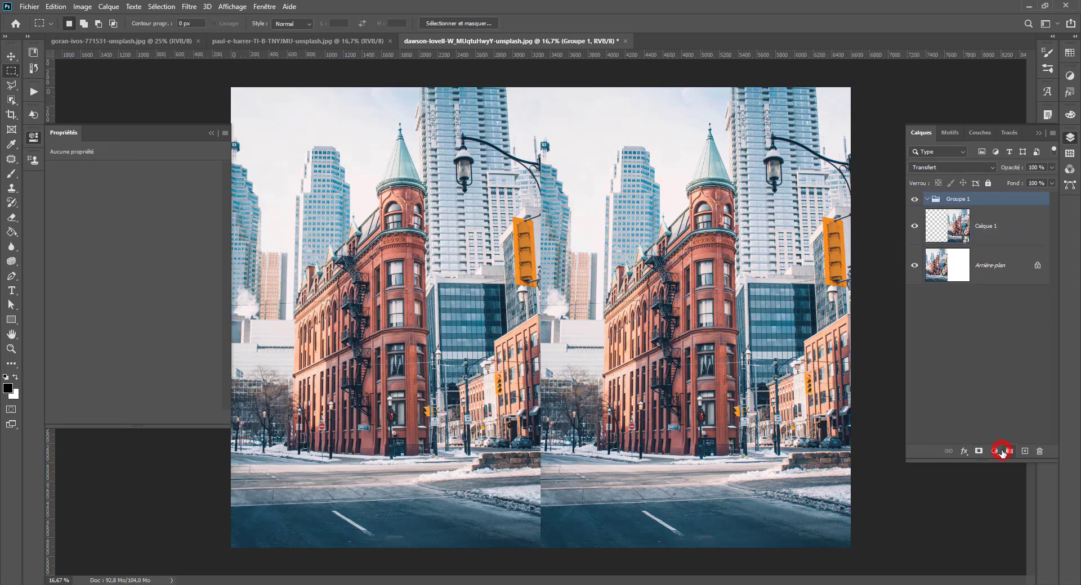
{"action": "key", "text": "ctrl+z"}
{"action": "left_click", "coordinate": [996, 452]}
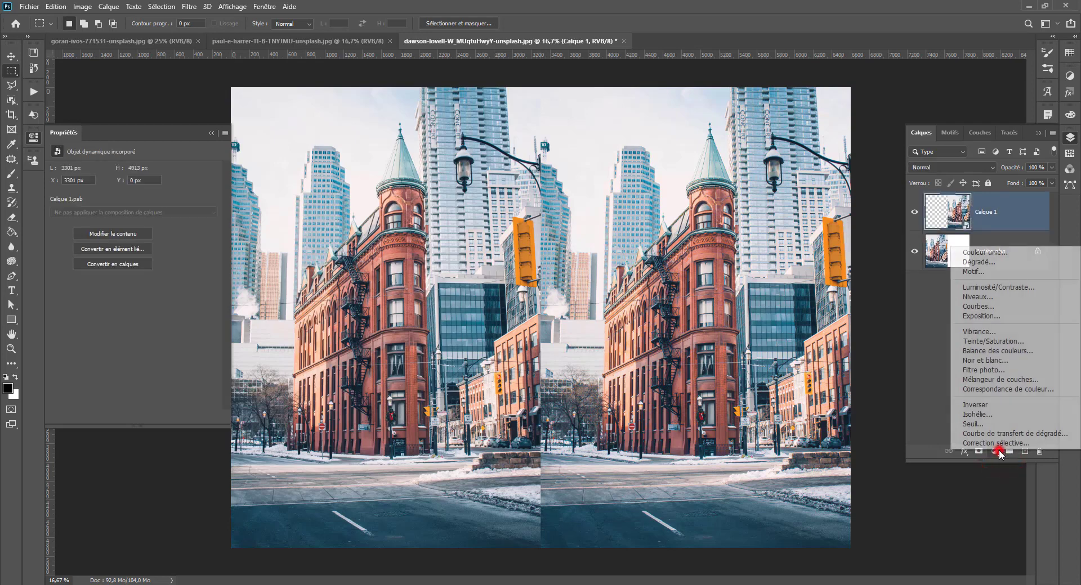
{"action": "left_click", "coordinate": [988, 341]}
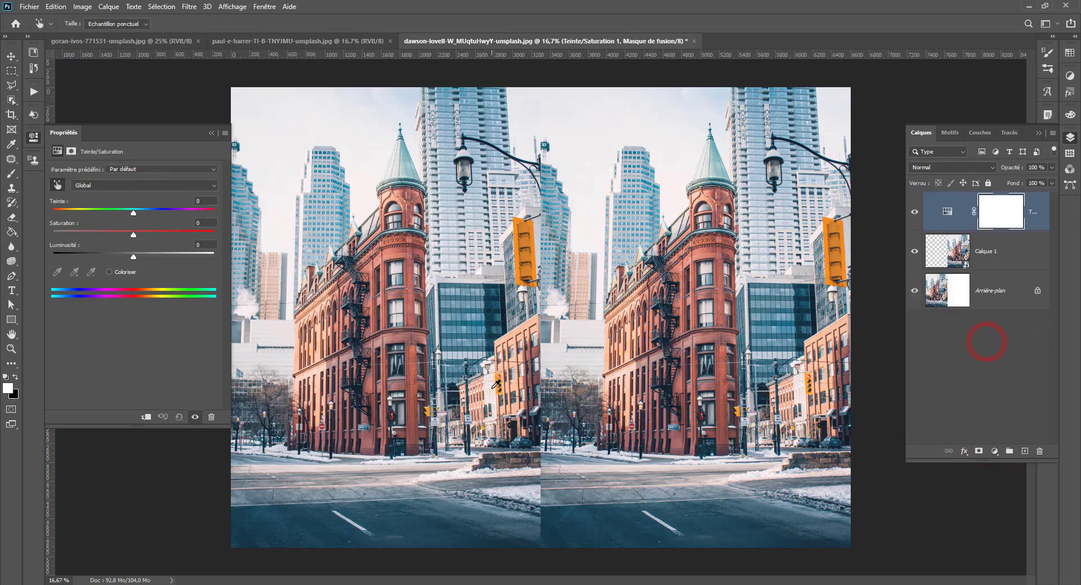
{"action": "left_click", "coordinate": [146, 417]}
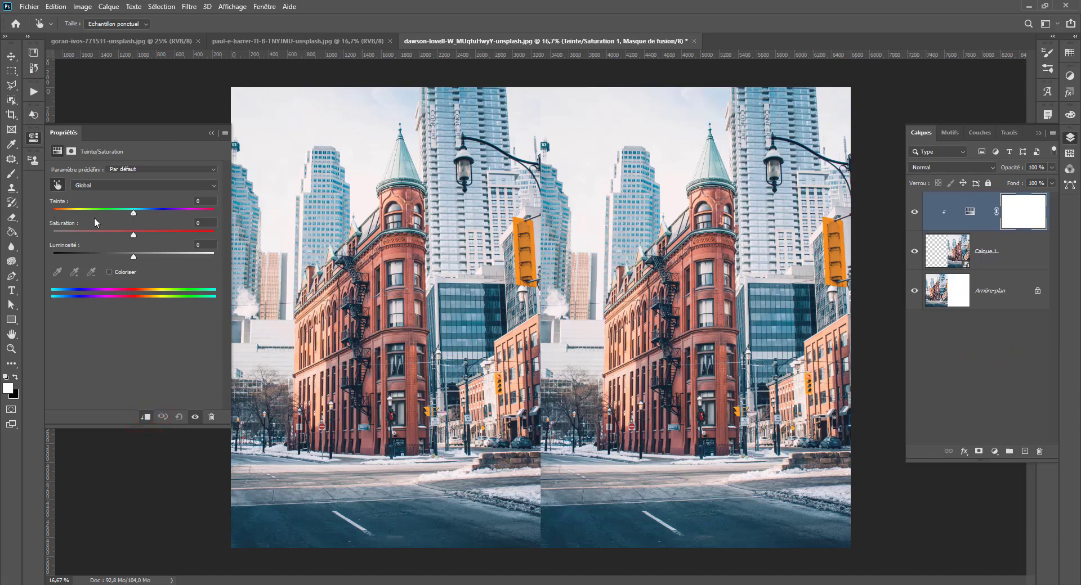
- Sample the brick facade to target the Rouges range, and set its hue to +180 and saturation to +56
{"action": "left_click_drag", "start_coordinate": [134, 213], "coordinate": [4, 235]}
{"action": "left_click_drag", "start_coordinate": [53, 232], "coordinate": [132, 257]}
{"action": "left_click", "coordinate": [58, 185]}
{"action": "left_click", "coordinate": [58, 185]}
{"action": "left_click", "coordinate": [709, 249]}
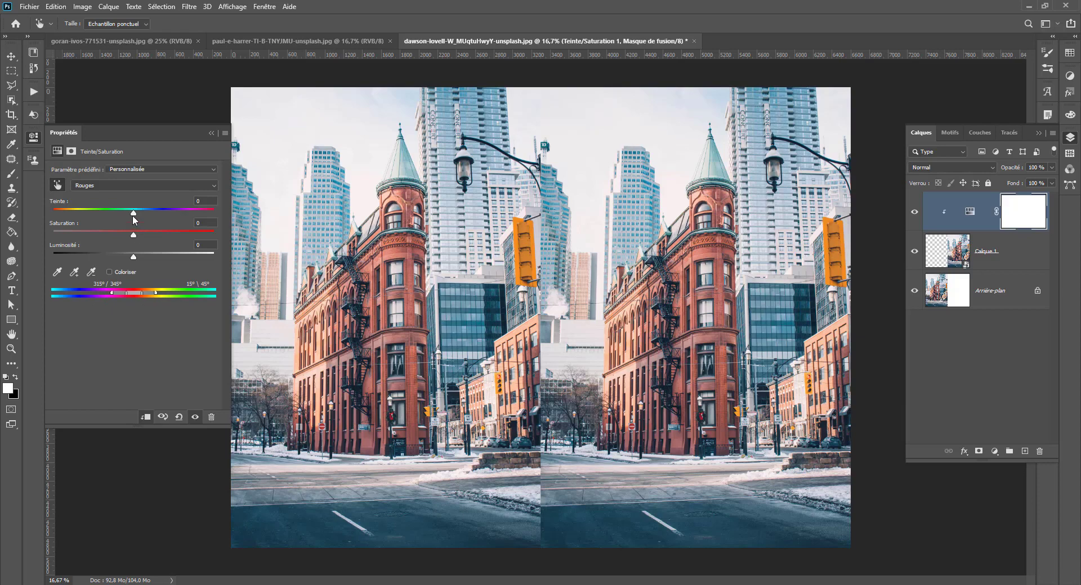
{"action": "left_click_drag", "start_coordinate": [120, 213], "coordinate": [245, 234]}
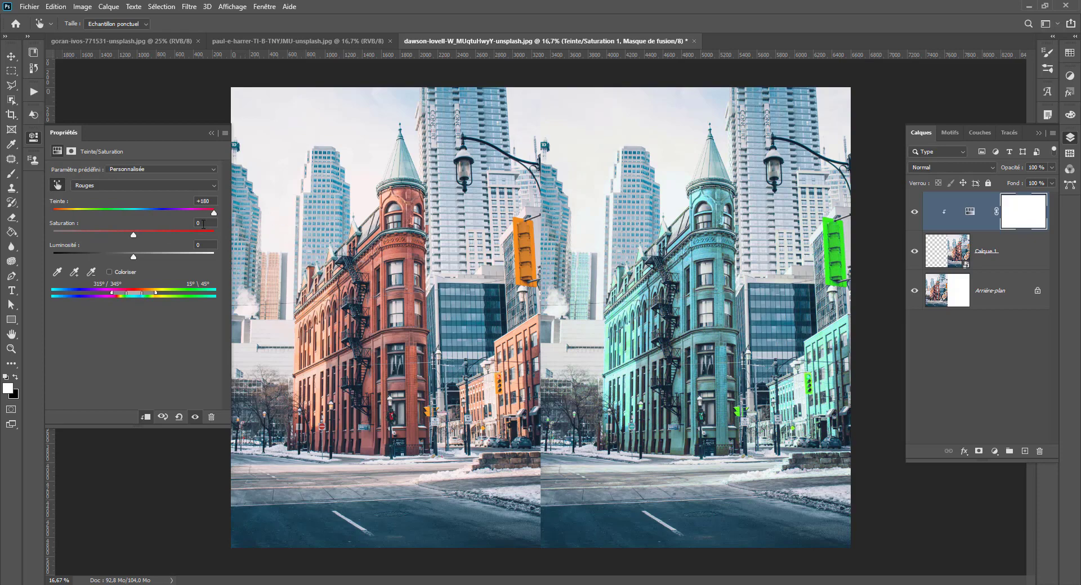
{"action": "left_click_drag", "start_coordinate": [134, 234], "coordinate": [178, 235]}
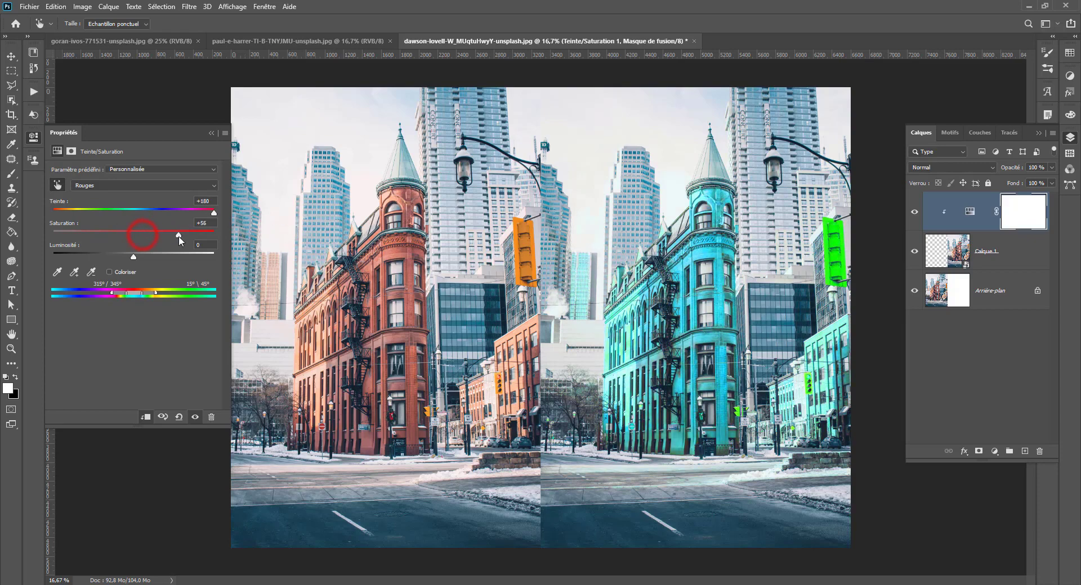
- Paint black with the Brush on the Teinte/Saturation mask over the traffic light and the smaller buildings beside the main facade
{"action": "left_click", "coordinate": [13, 176]}
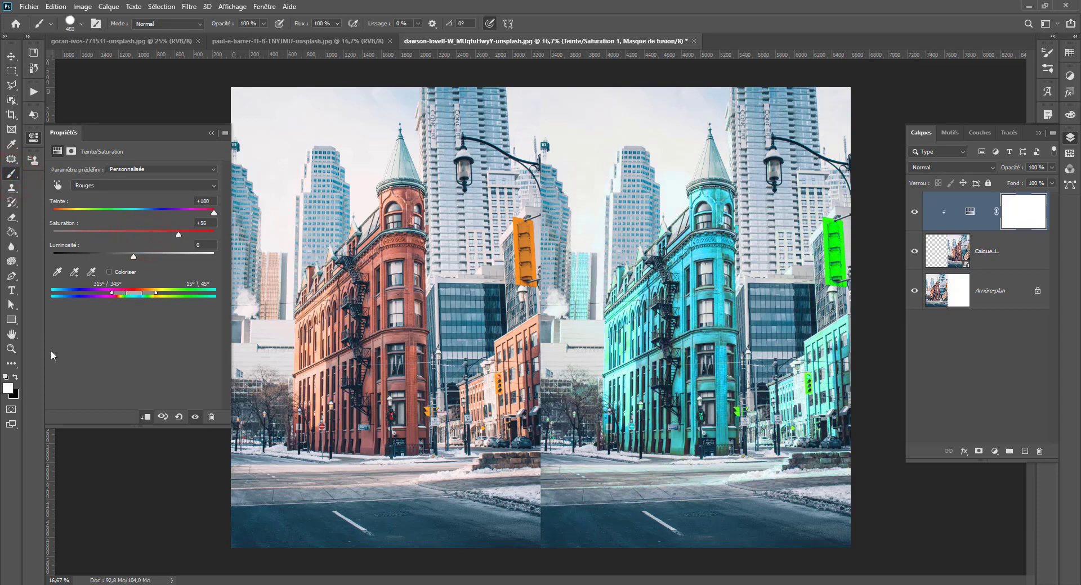
{"action": "left_click", "coordinate": [16, 378]}
{"action": "mouse_move", "coordinate": [543, 150]}
{"action": "left_mouse_down"}
{"action": "mouse_move", "coordinate": [557, 248]}
{"action": "mouse_move", "coordinate": [566, 242]}
{"action": "mouse_move", "coordinate": [566, 460]}
{"action": "left_mouse_up"}
{"action": "left_click_drag", "start_coordinate": [821, 341], "coordinate": [825, 428]}
{"action": "left_click_drag", "start_coordinate": [832, 237], "coordinate": [833, 276]}
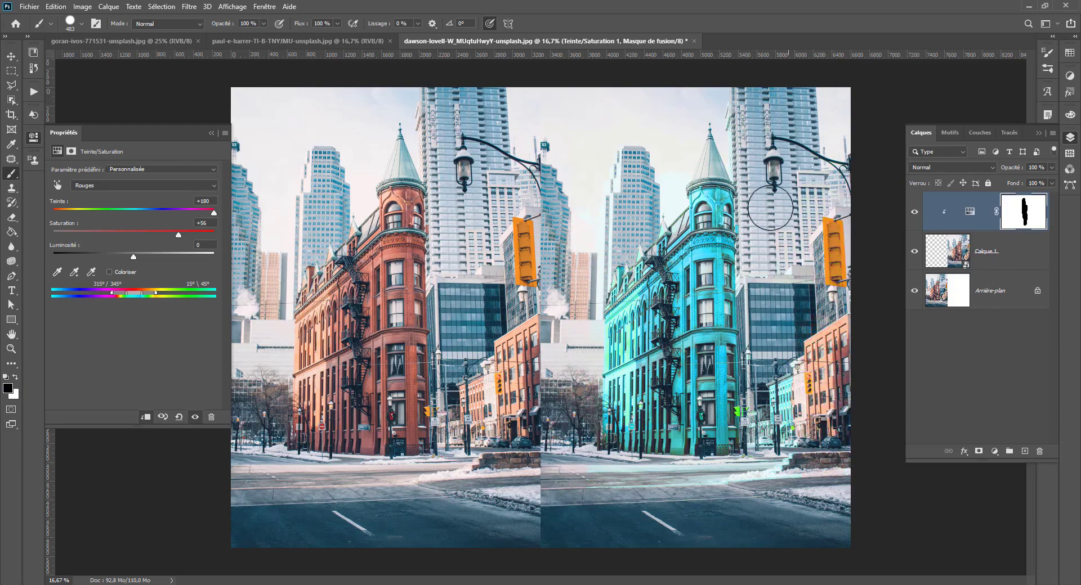
{"action": "mouse_move", "coordinate": [777, 331]}
{"action": "left_mouse_down"}
{"action": "mouse_move", "coordinate": [784, 457]}
{"action": "mouse_move", "coordinate": [790, 351]}
{"action": "mouse_move", "coordinate": [782, 458]}
{"action": "mouse_move", "coordinate": [767, 437]}
{"action": "left_mouse_up"}
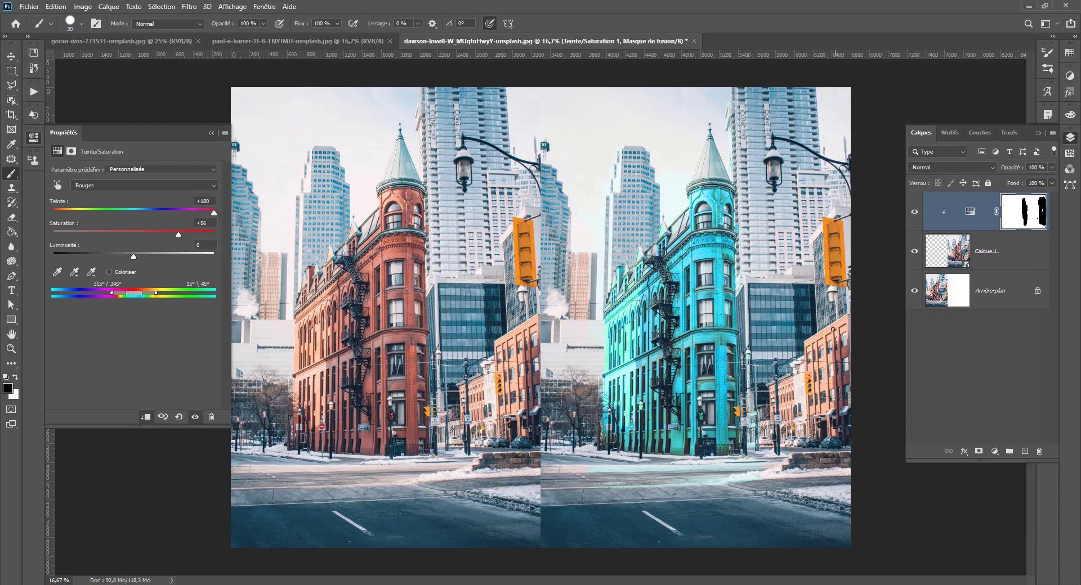
{"action": "left_click", "coordinate": [839, 274]}
- Compare the photo with the Teinte/Saturation layer hidden and shown, try a Rouges hue of -180, and delete the layer
{"action": "left_click", "coordinate": [914, 212]}
{"action": "left_click", "coordinate": [914, 212]}
{"action": "left_click_drag", "start_coordinate": [215, 212], "coordinate": [2, 461]}
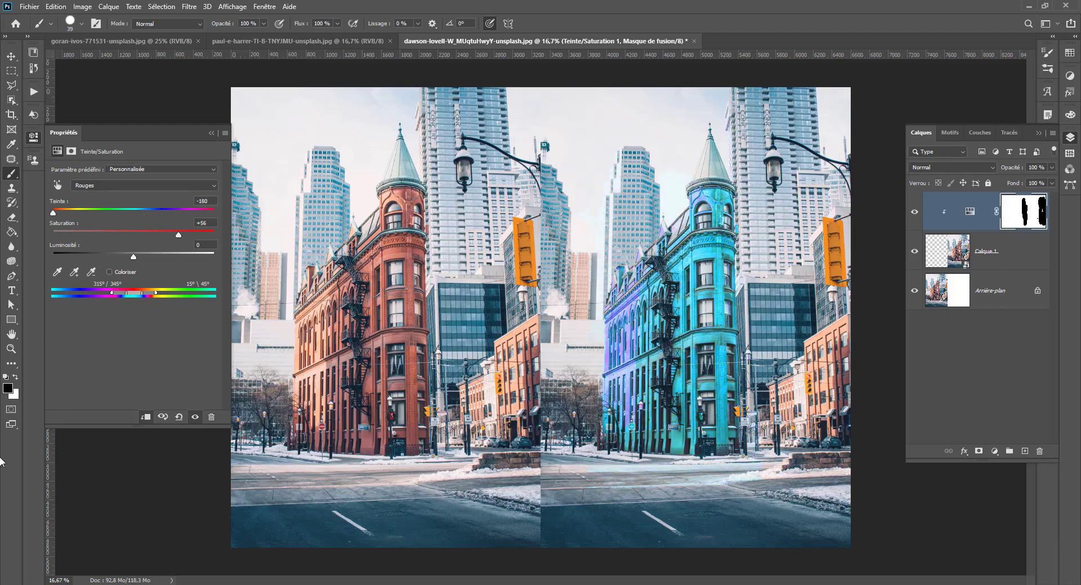
{"action": "left_click_drag", "start_coordinate": [940, 215], "coordinate": [1041, 452]}
- Add a Balance des couleurs layer clipped to Calque 1 with the midtones Cyan–Rouge value at +42
{"action": "left_click", "coordinate": [994, 452]}
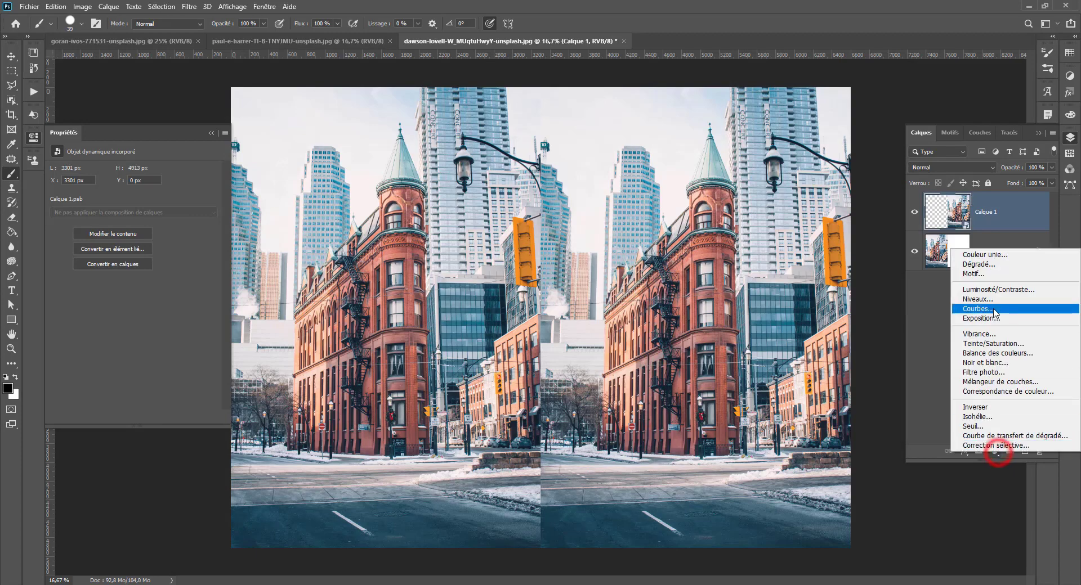
{"action": "left_click", "coordinate": [1000, 353]}
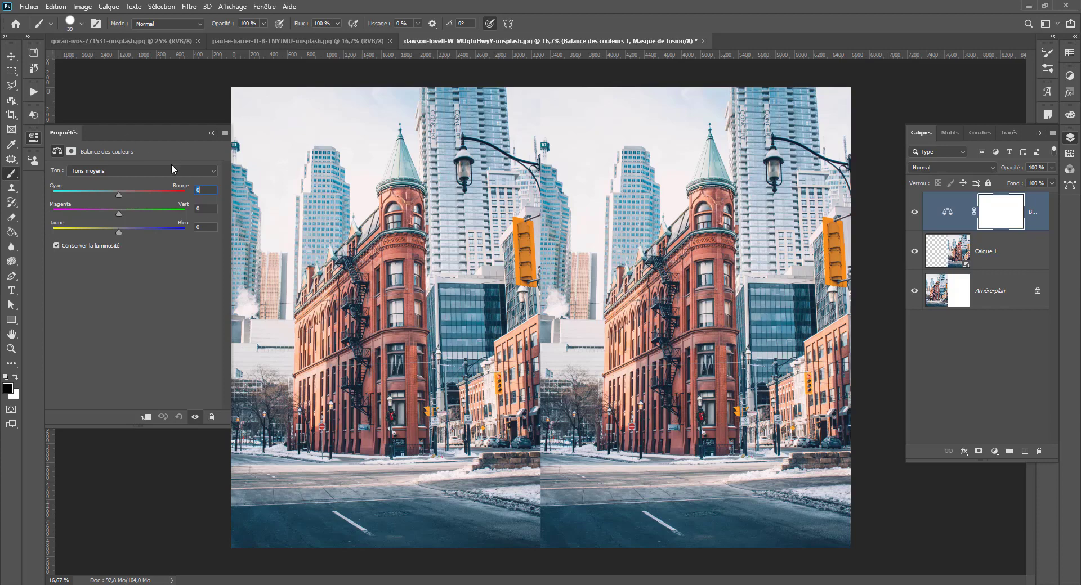
{"action": "left_click", "coordinate": [151, 170]}
{"action": "left_click", "coordinate": [79, 185]}
{"action": "left_click_drag", "start_coordinate": [116, 197], "coordinate": [147, 195]}
{"action": "left_click", "coordinate": [144, 418]}
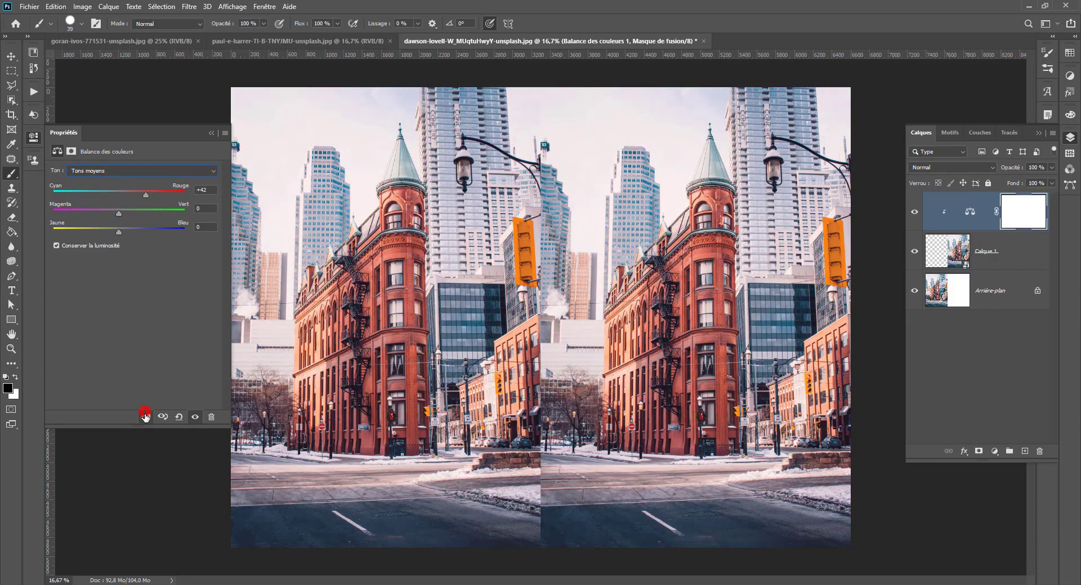
- Shift the midtones Cyan–Rouge balance to -38 and check the opposing hues on the colour wheel
{"action": "left_click_drag", "start_coordinate": [169, 191], "coordinate": [93, 191]}
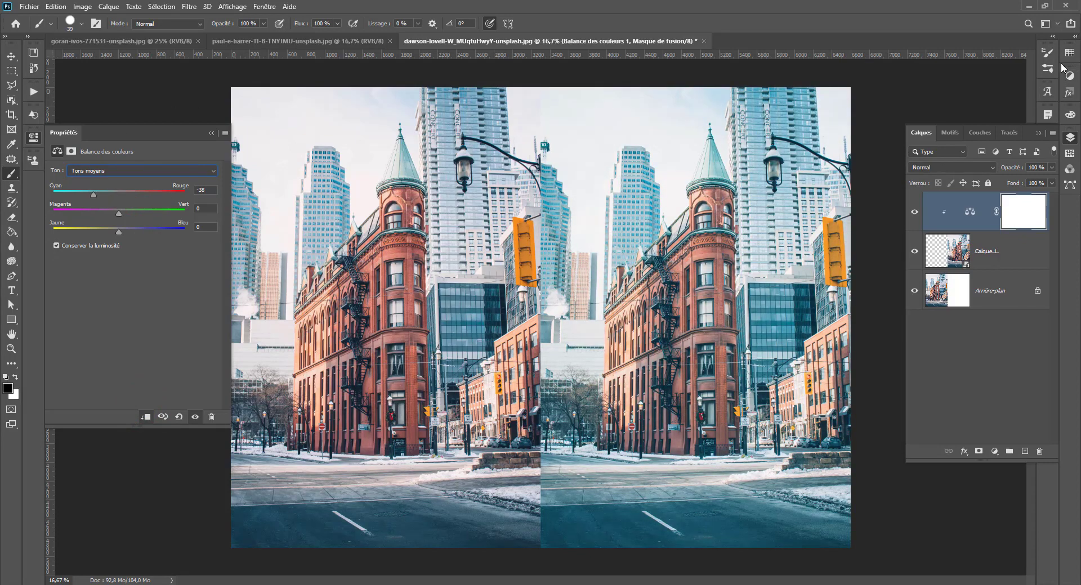
{"action": "left_click", "coordinate": [1069, 114]}
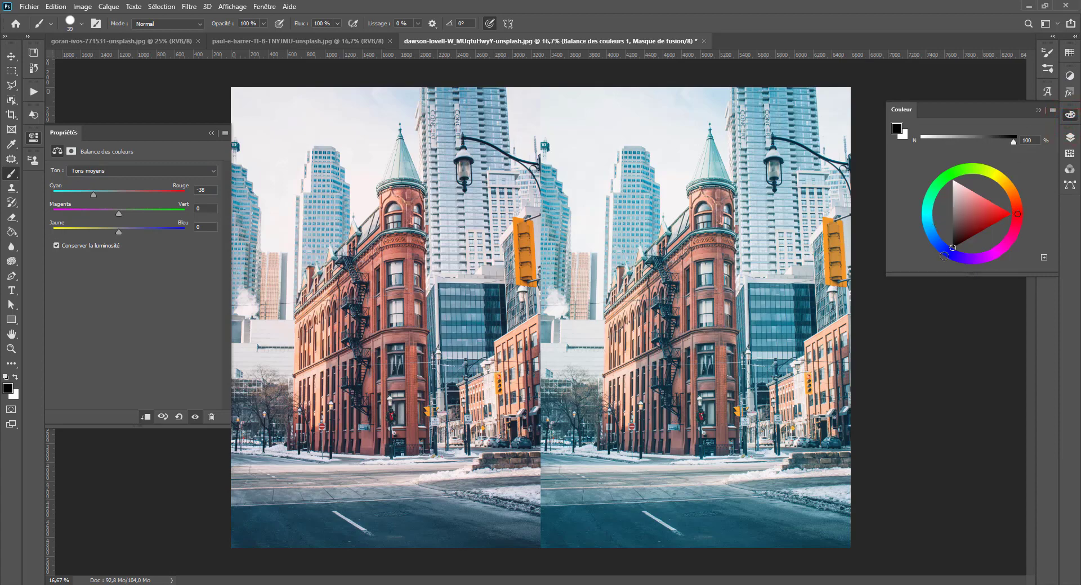
{"action": "left_click", "coordinate": [1070, 114]}
{"action": "left_click", "coordinate": [1070, 138]}
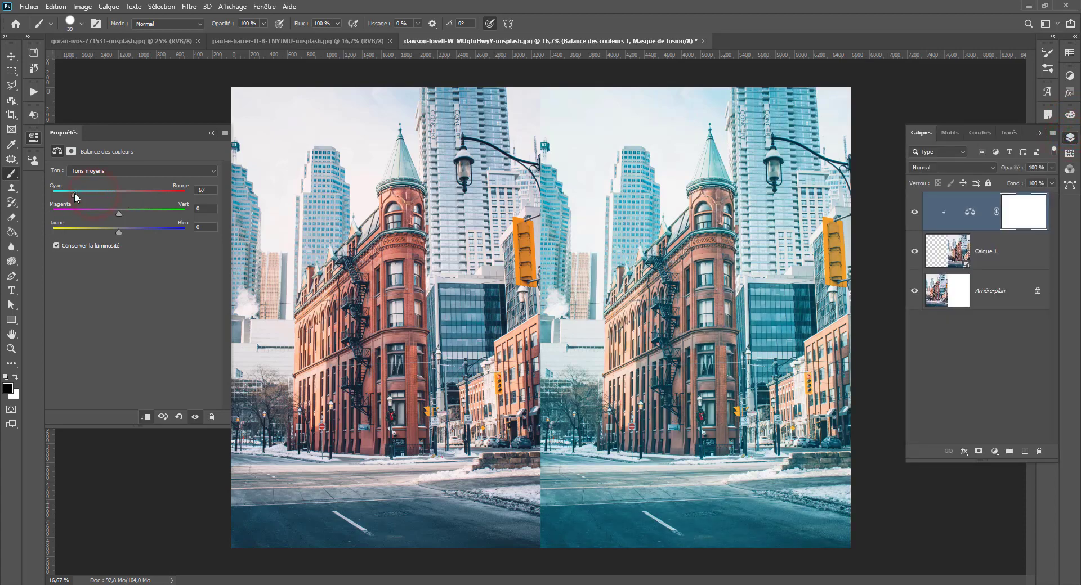
- Set the Tons foncés to Cyan–Rouge +23 and Jaune–Bleu -28, and delete the Balance des couleurs layer
{"action": "left_click_drag", "start_coordinate": [117, 212], "coordinate": [134, 194]}
{"action": "left_click", "coordinate": [117, 171]}
{"action": "left_click", "coordinate": [95, 181]}
{"action": "left_click_drag", "start_coordinate": [117, 231], "coordinate": [88, 232]}
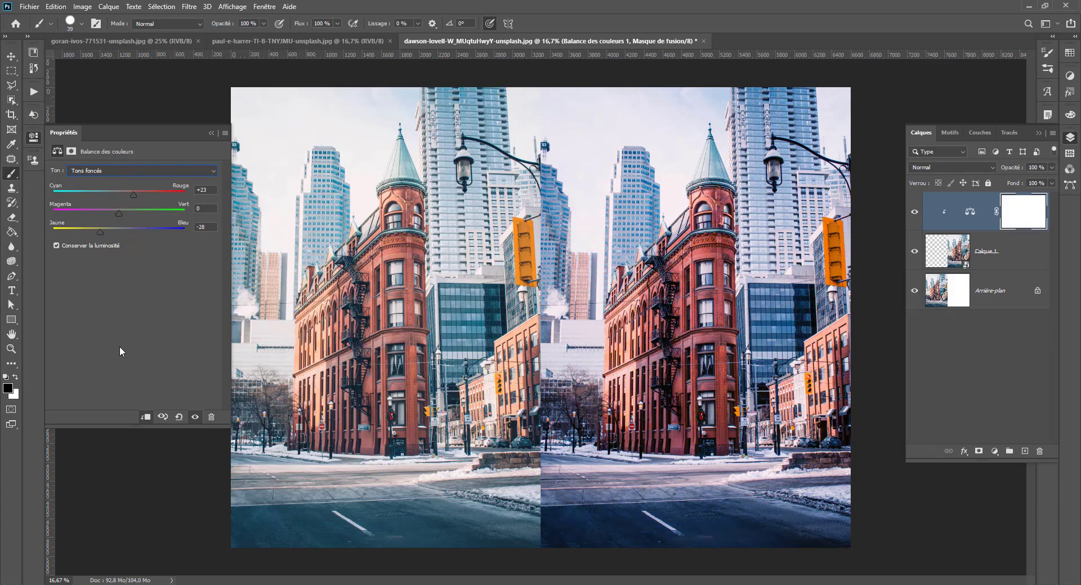
{"action": "left_click_drag", "start_coordinate": [969, 212], "coordinate": [1040, 453]}
- Try a Noir et blanc layer clipped to Calque 1 with Rouges -20, Jaunes 85, Verts 19, Cyans 45, Bleus -20 and Magentas 162, and delete it
{"action": "left_click", "coordinate": [996, 452]}
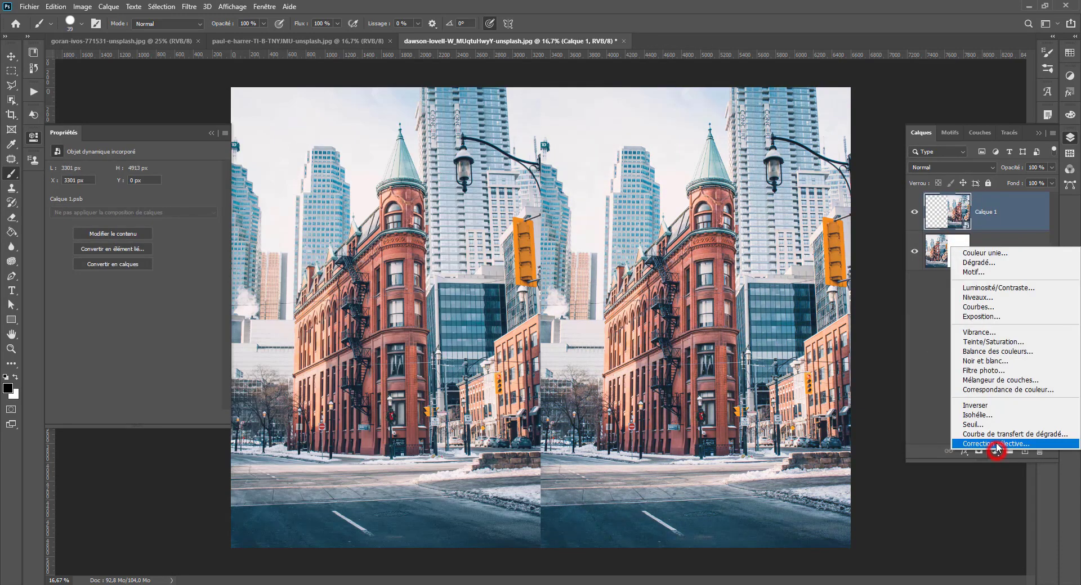
{"action": "left_click", "coordinate": [1000, 364]}
{"action": "left_click", "coordinate": [145, 415]}
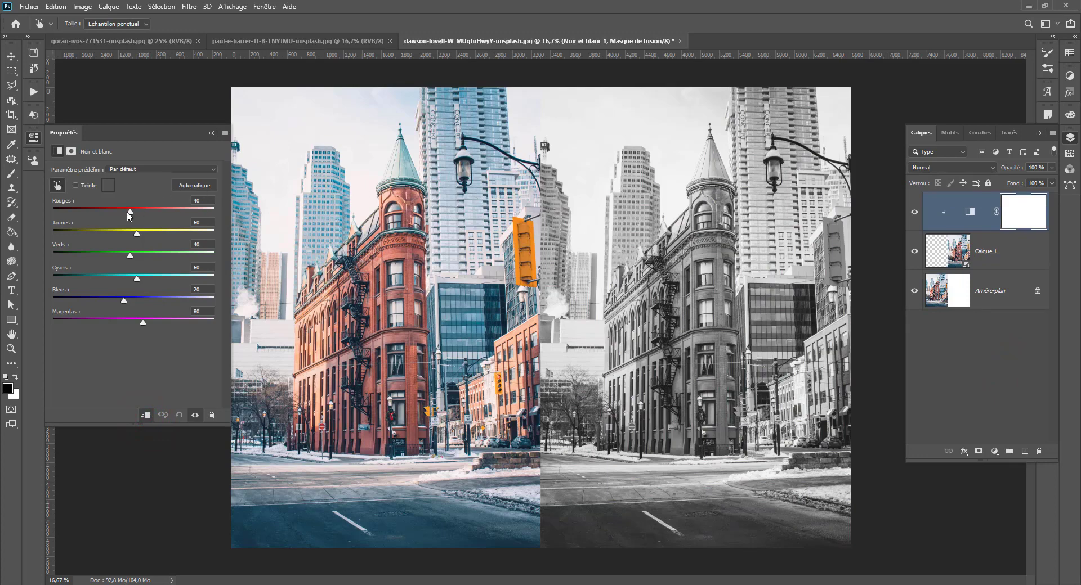
{"action": "left_click_drag", "start_coordinate": [130, 214], "coordinate": [112, 300]}
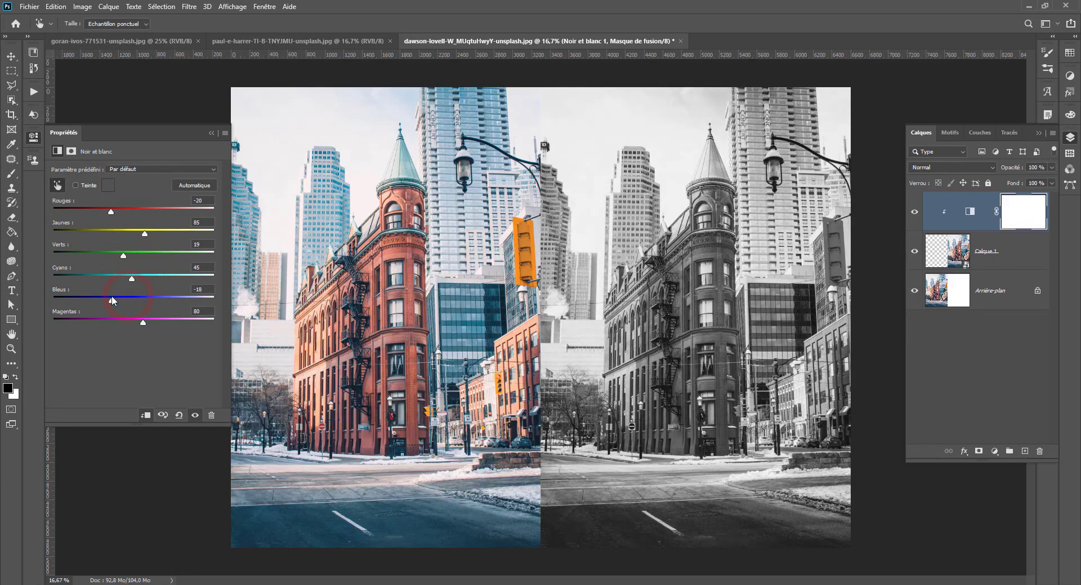
{"action": "left_click_drag", "start_coordinate": [179, 325], "coordinate": [169, 323]}
{"action": "left_click", "coordinate": [985, 223]}
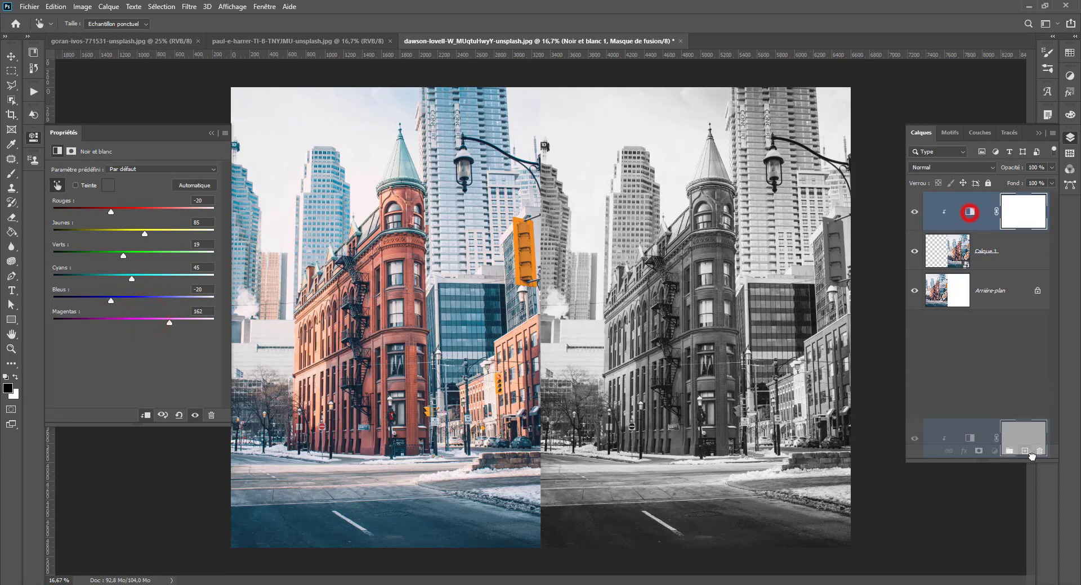
{"action": "key", "text": "Delete"}
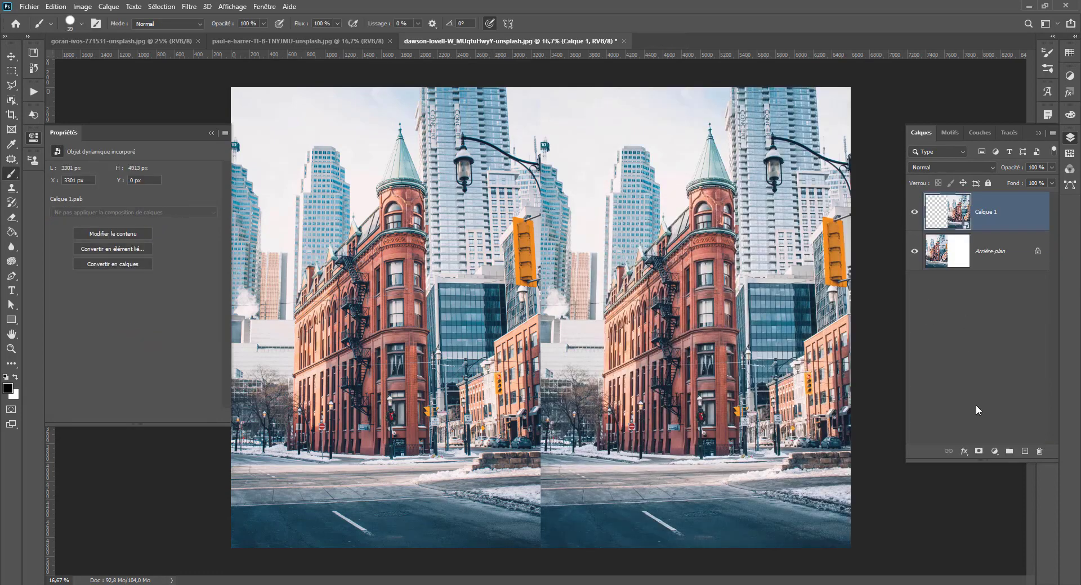
- Add a Filtre photo layer clipped to Calque 1 with density 47% and the Filtre refroidissant (80)
{"action": "left_click", "coordinate": [994, 451]}
{"action": "left_click", "coordinate": [991, 376]}
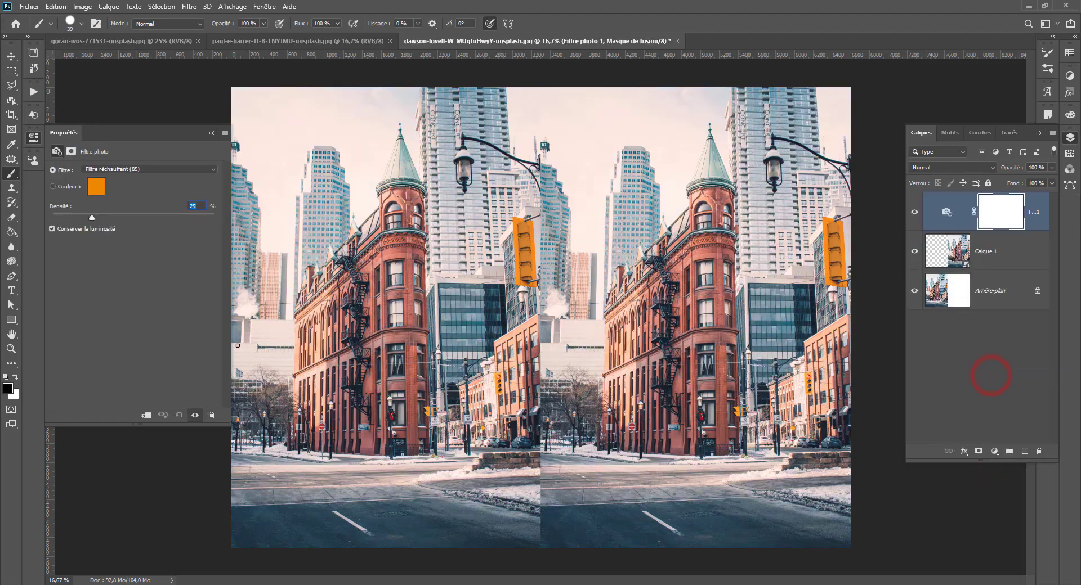
{"action": "left_click", "coordinate": [145, 416]}
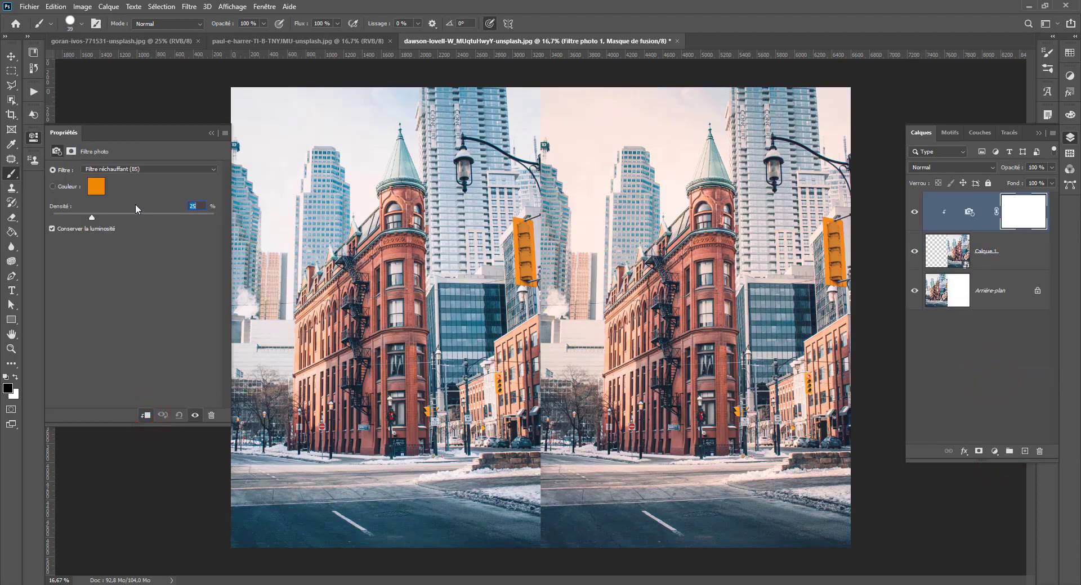
{"action": "left_click_drag", "start_coordinate": [92, 217], "coordinate": [127, 217]}
{"action": "left_click", "coordinate": [148, 169]}
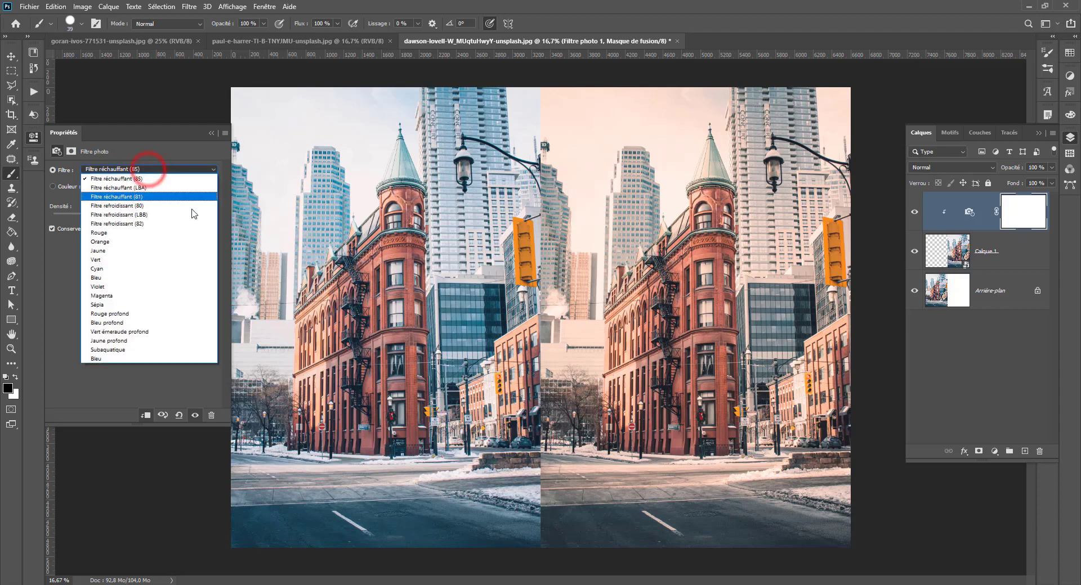
{"action": "left_click", "coordinate": [113, 205]}
- Switch the photo filter to Sépia at 100% density, and delete the Filtre photo layer with its mask
{"action": "left_click", "coordinate": [121, 169]}
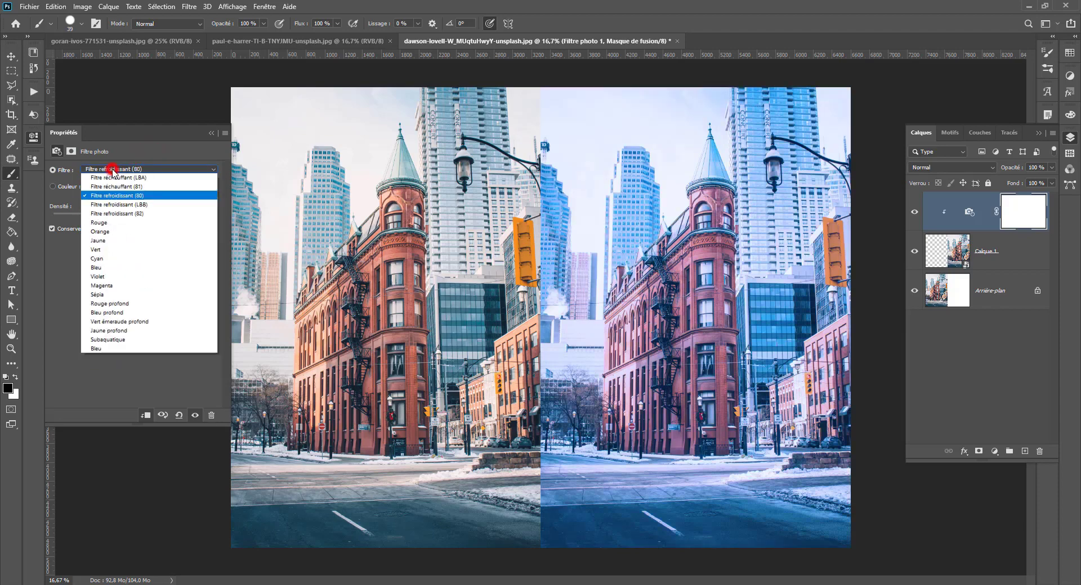
{"action": "left_click", "coordinate": [102, 304]}
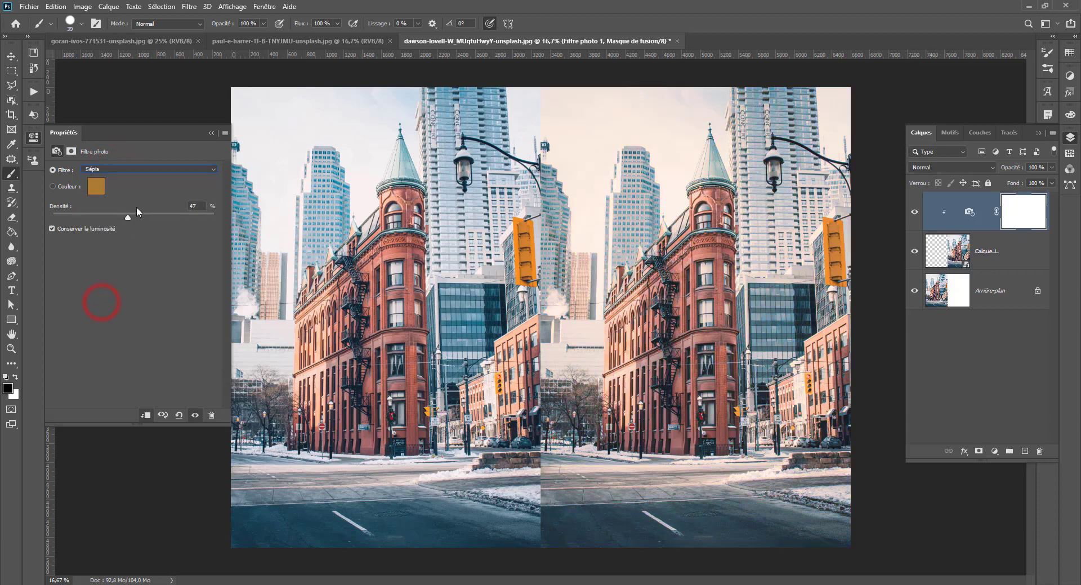
{"action": "left_click_drag", "start_coordinate": [162, 217], "coordinate": [139, 213]}
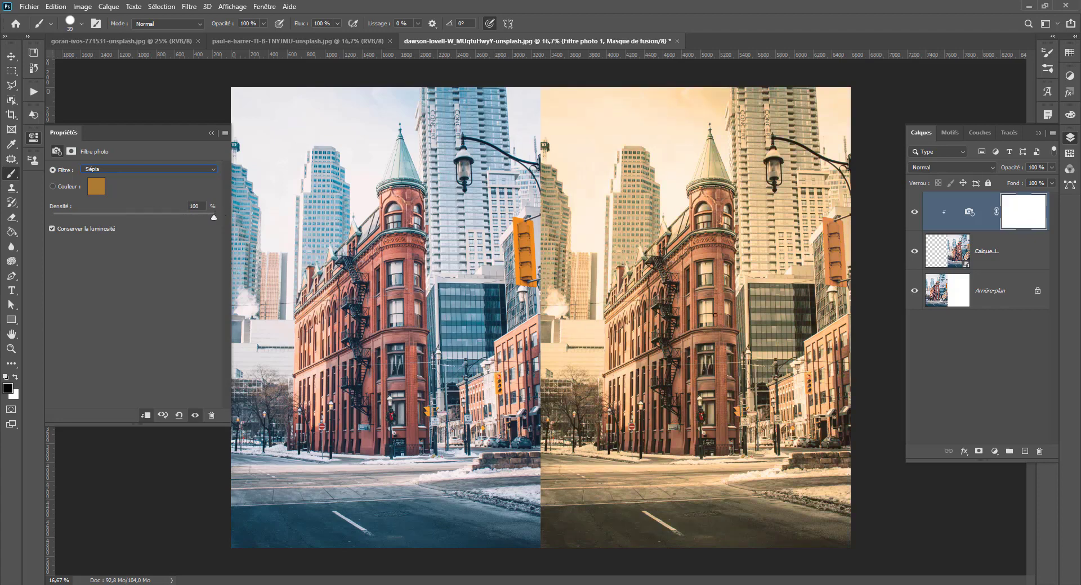
{"action": "left_click", "coordinate": [1040, 451]}
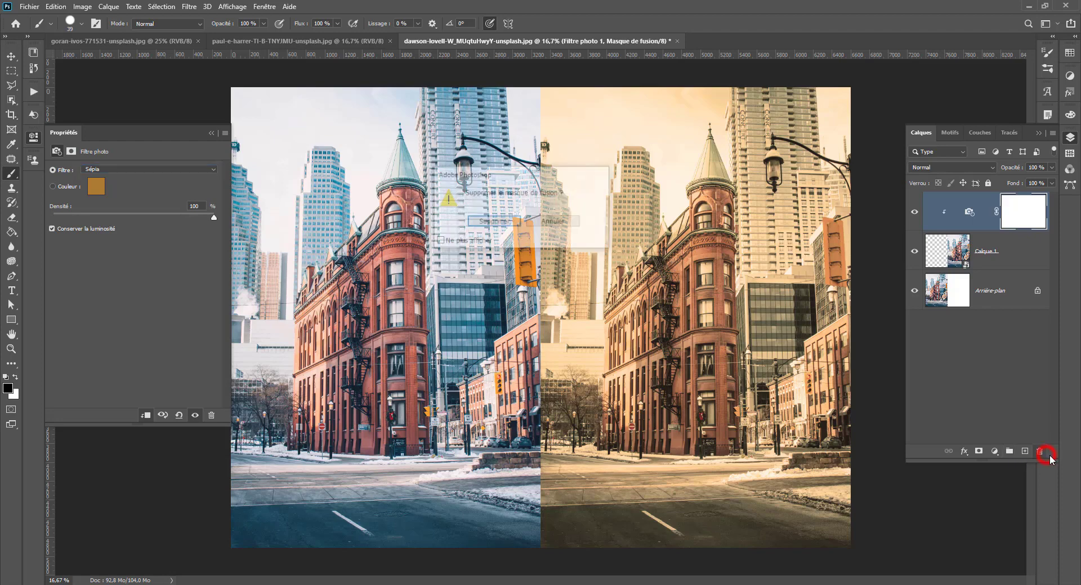
{"action": "left_click", "coordinate": [494, 222]}
{"action": "left_click", "coordinate": [1040, 451]}
{"action": "left_click", "coordinate": [491, 220]}
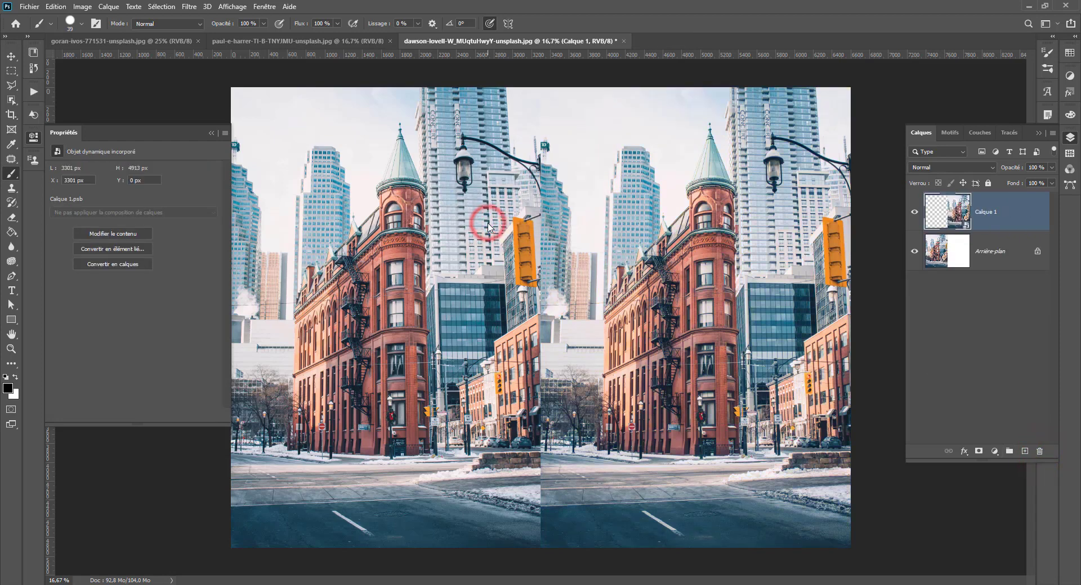
- Add a Mélangeur de couches layer clipped to Calque 1, with the Rouge output at Rouge +126, Vert +57 and Bleu -122
{"action": "left_click", "coordinate": [994, 451]}
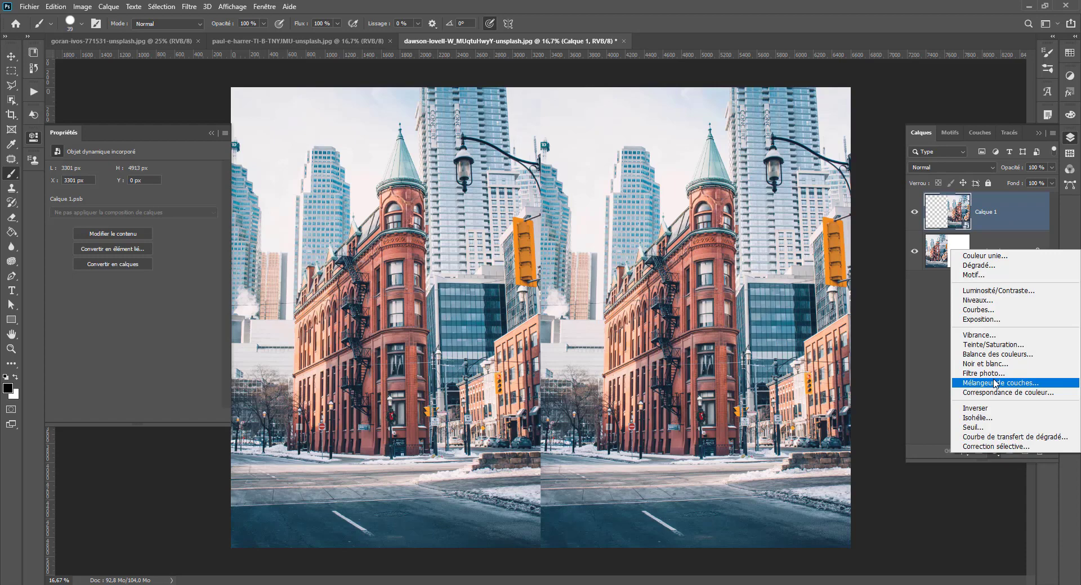
{"action": "left_click", "coordinate": [995, 385]}
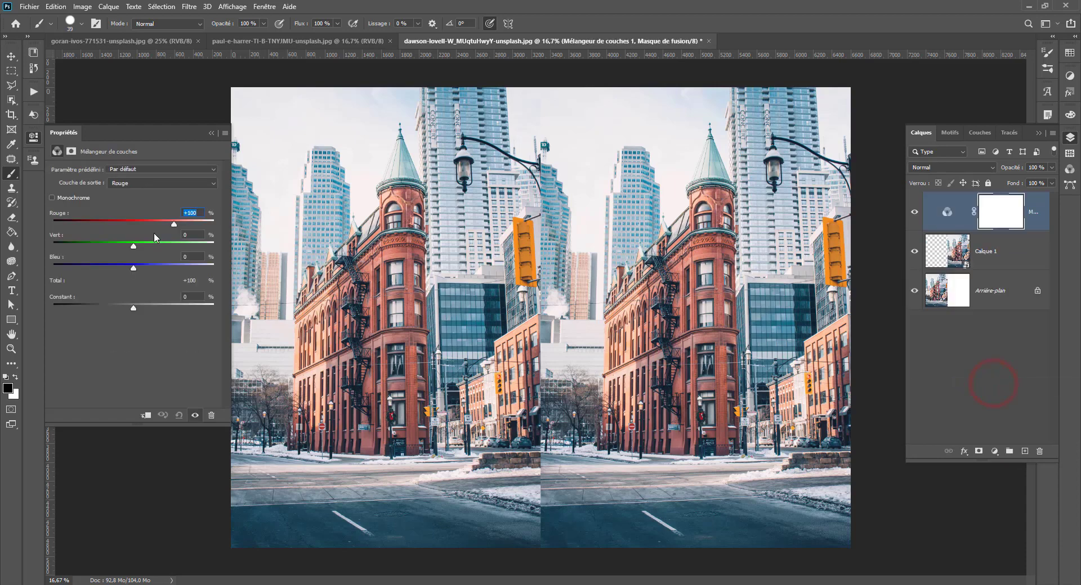
{"action": "mouse_move", "coordinate": [178, 225]}
{"action": "left_mouse_down"}
{"action": "mouse_move", "coordinate": [160, 225]}
{"action": "mouse_move", "coordinate": [188, 225]}
{"action": "left_mouse_up"}
{"action": "left_click", "coordinate": [146, 415]}
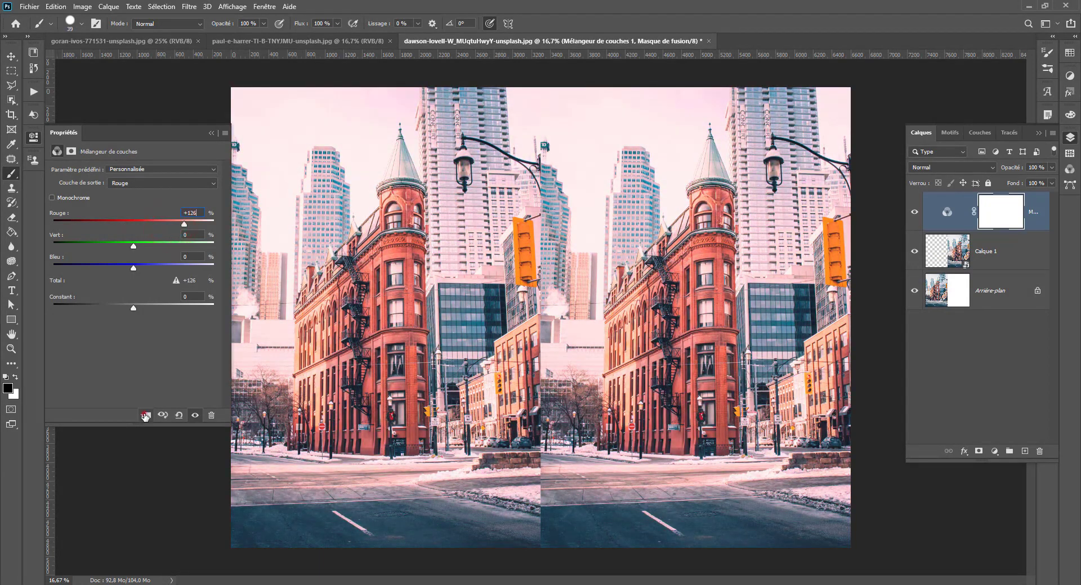
{"action": "left_click_drag", "start_coordinate": [133, 246], "coordinate": [83, 269]}
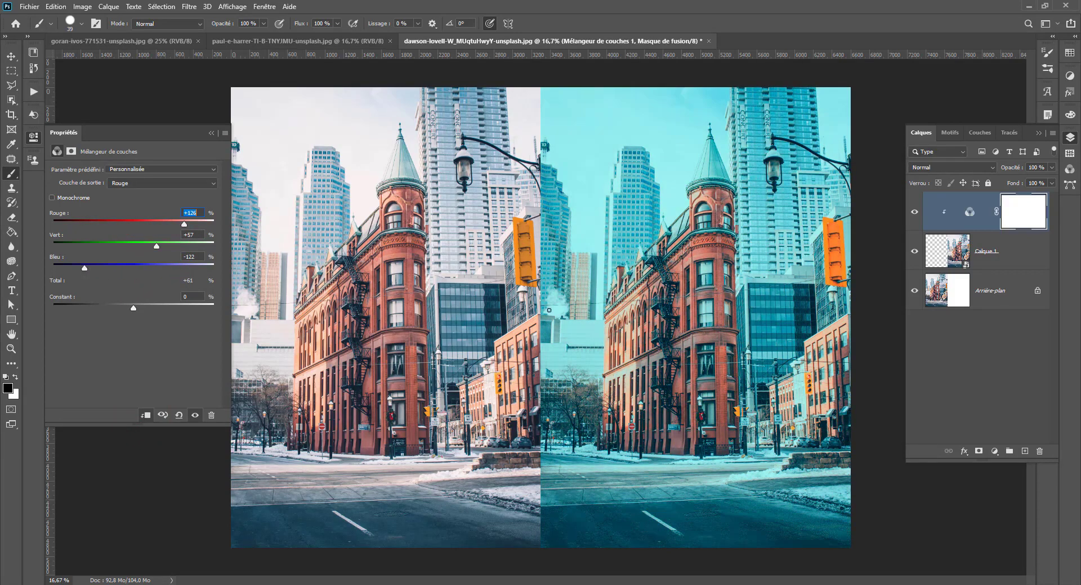
- Delete the Mélangeur de couches layer, and undo the accidentally created layer group
{"action": "left_click_drag", "start_coordinate": [999, 237], "coordinate": [1039, 451]}
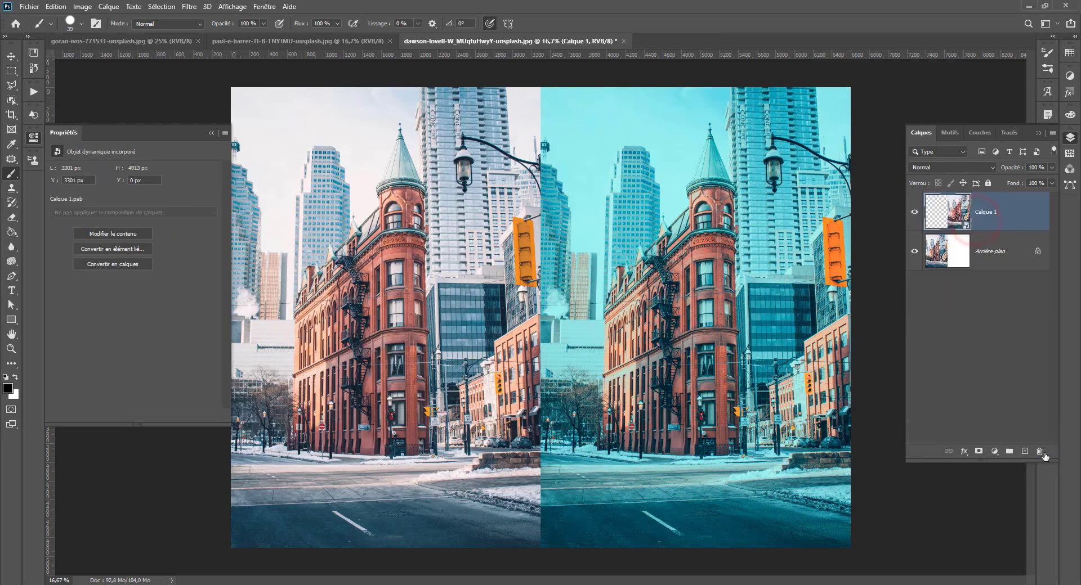
{"action": "left_click", "coordinate": [1006, 451]}
{"action": "key", "text": "ctrl+z"}
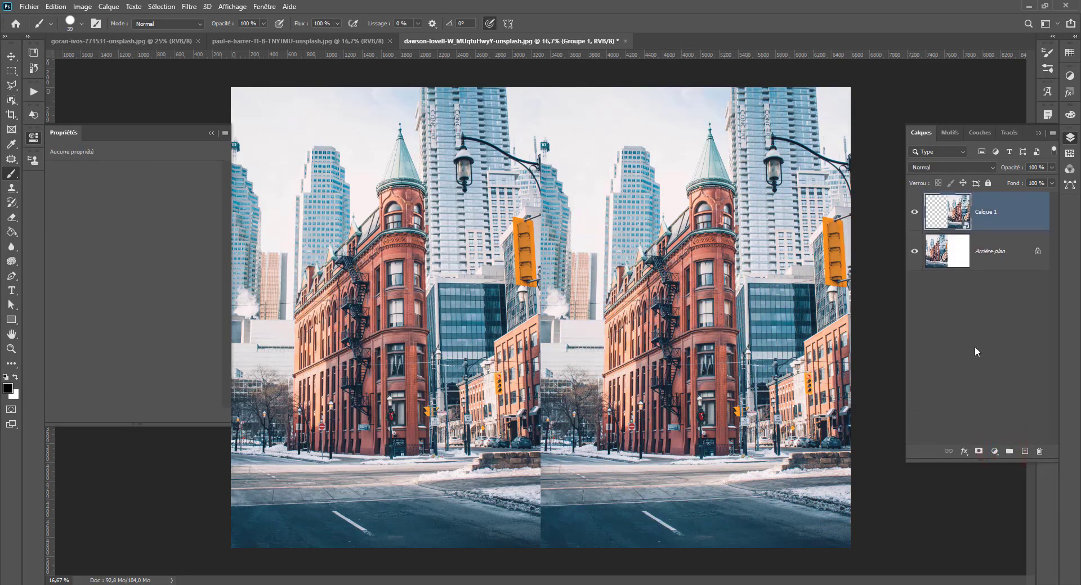
- Add a Correspondance de couleur layer clipped to Calque 1, with the LateSunset.3DL 3DLUT file
{"action": "left_click", "coordinate": [995, 451]}
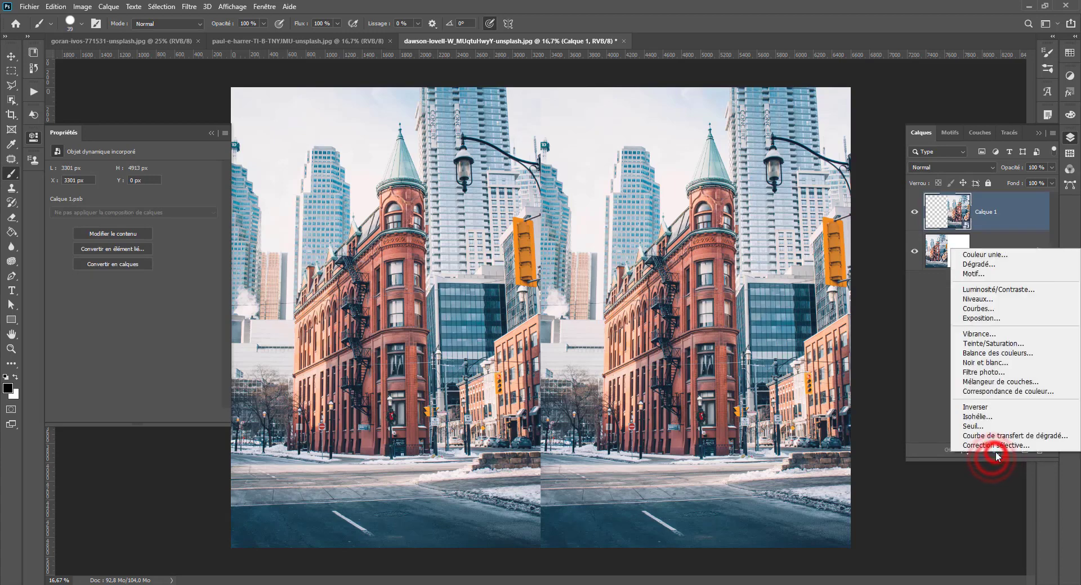
{"action": "left_click", "coordinate": [1011, 393]}
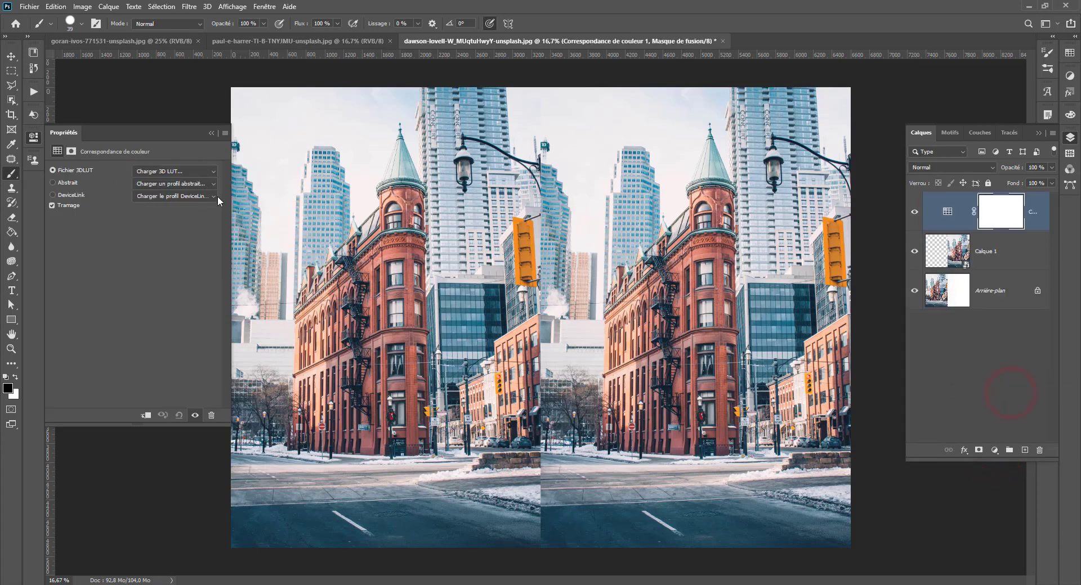
{"action": "left_click", "coordinate": [156, 172]}
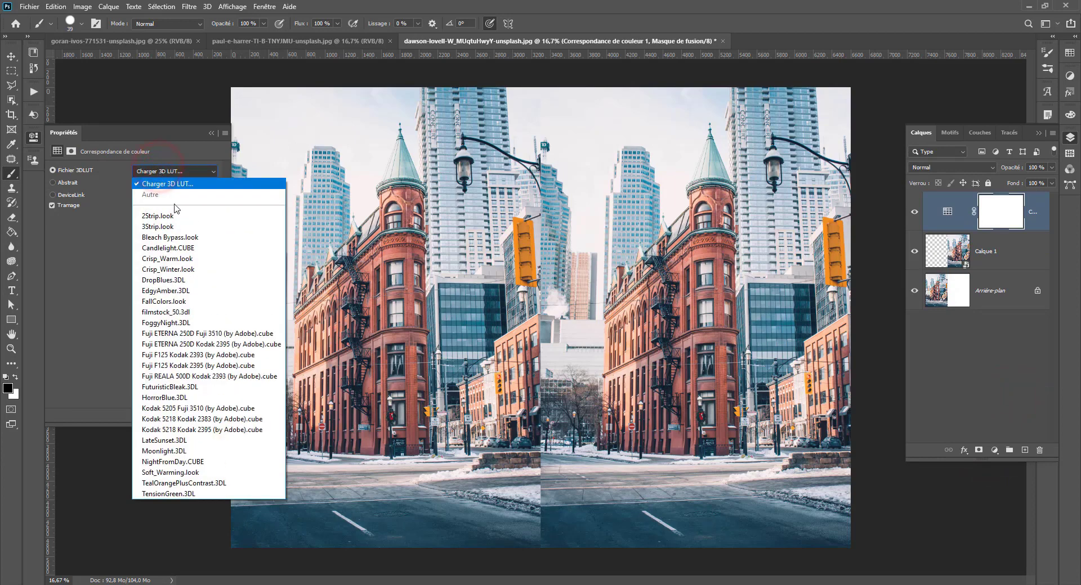
{"action": "left_click", "coordinate": [164, 441]}
{"action": "left_click", "coordinate": [147, 416]}
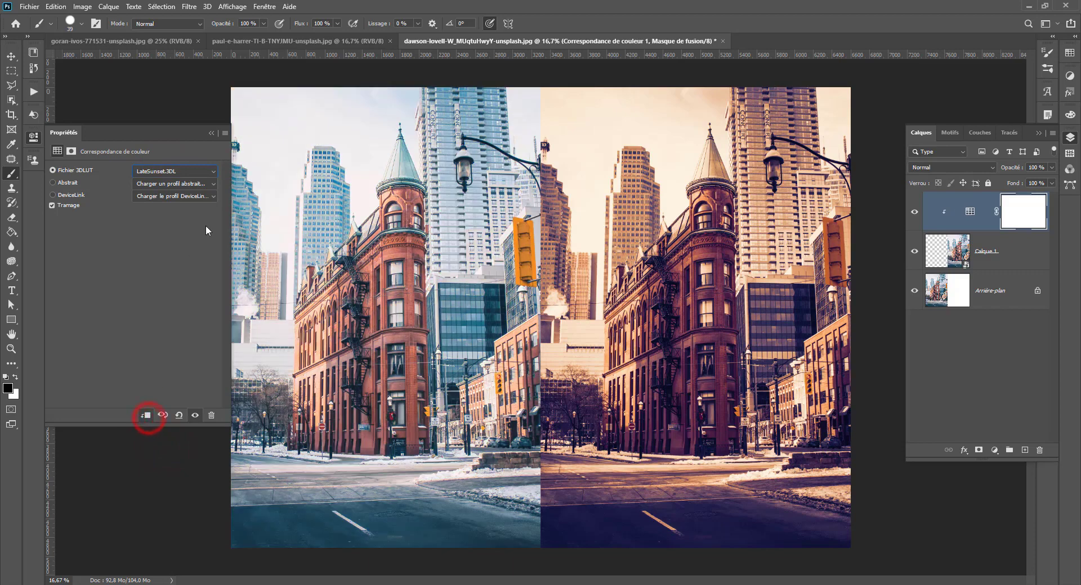
- Try the HorrorBlue.3DL and FuturisticBleak.3DL lookups on the Correspondance de couleur layer, and delete the layer
{"action": "left_click", "coordinate": [192, 171]}
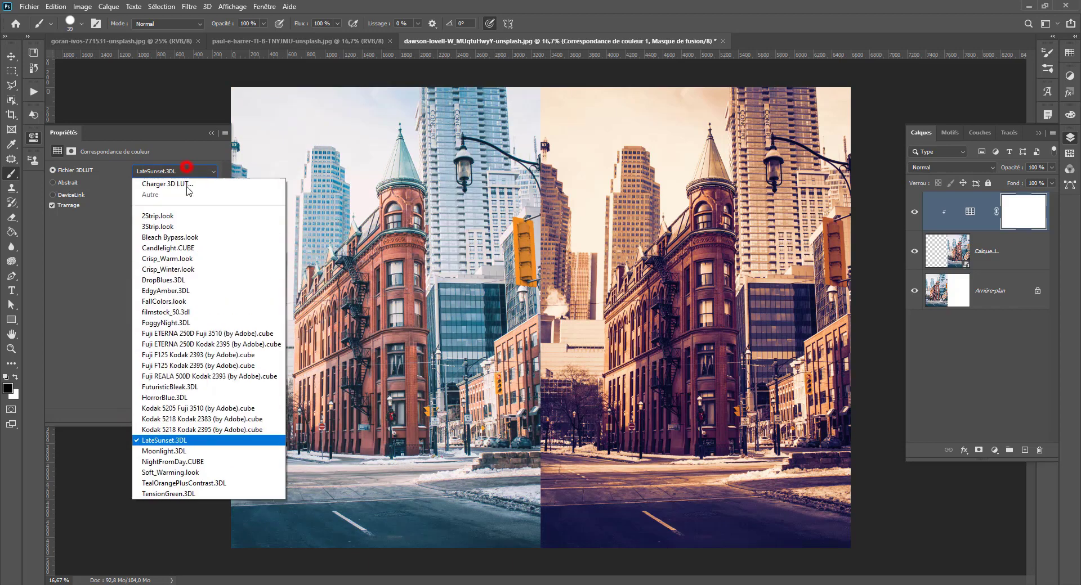
{"action": "left_click", "coordinate": [178, 398]}
{"action": "left_click", "coordinate": [174, 178]}
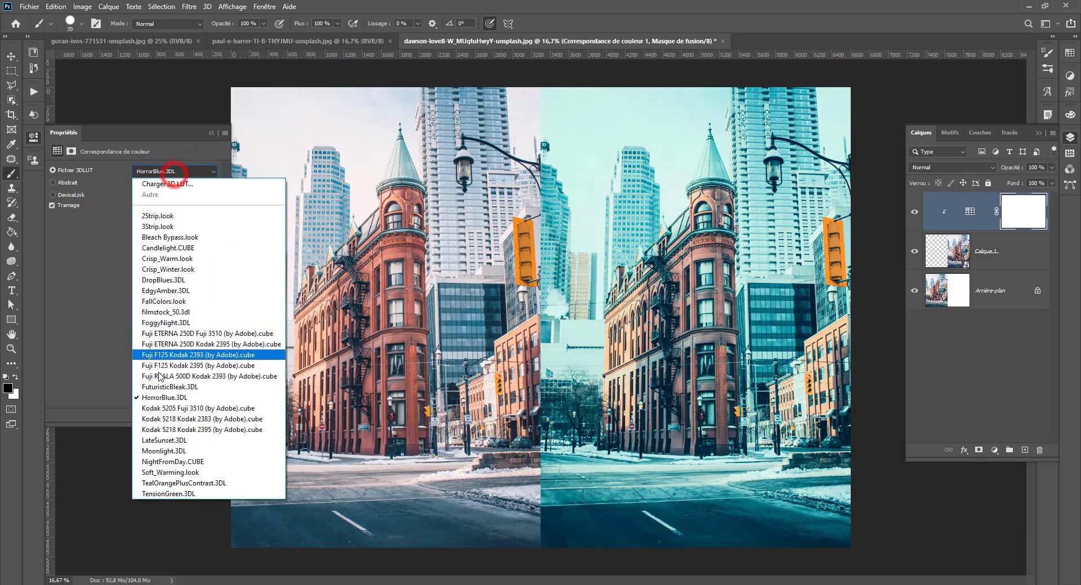
{"action": "left_click", "coordinate": [168, 389]}
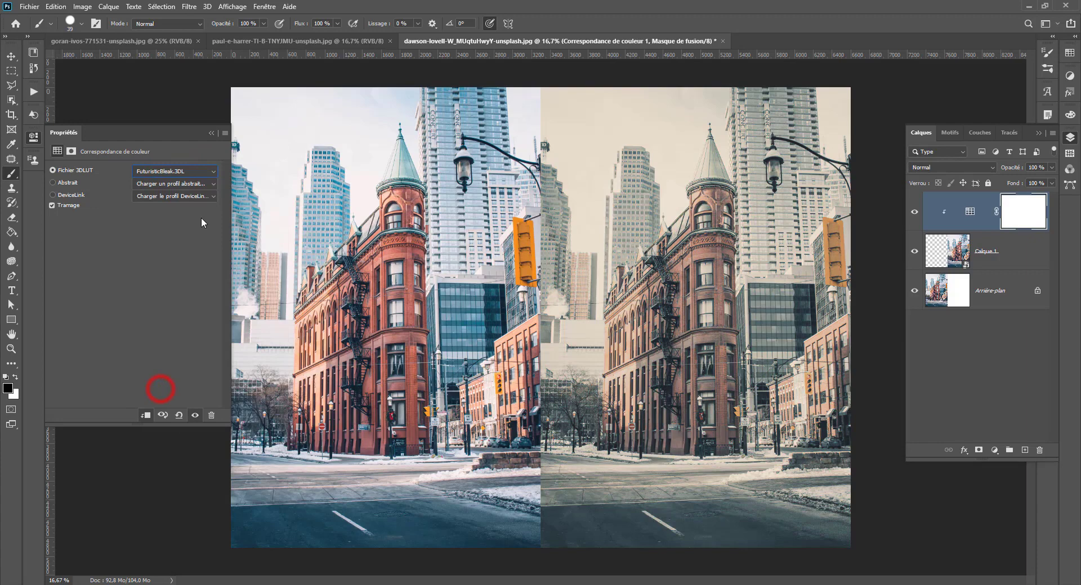
{"action": "left_click", "coordinate": [177, 171]}
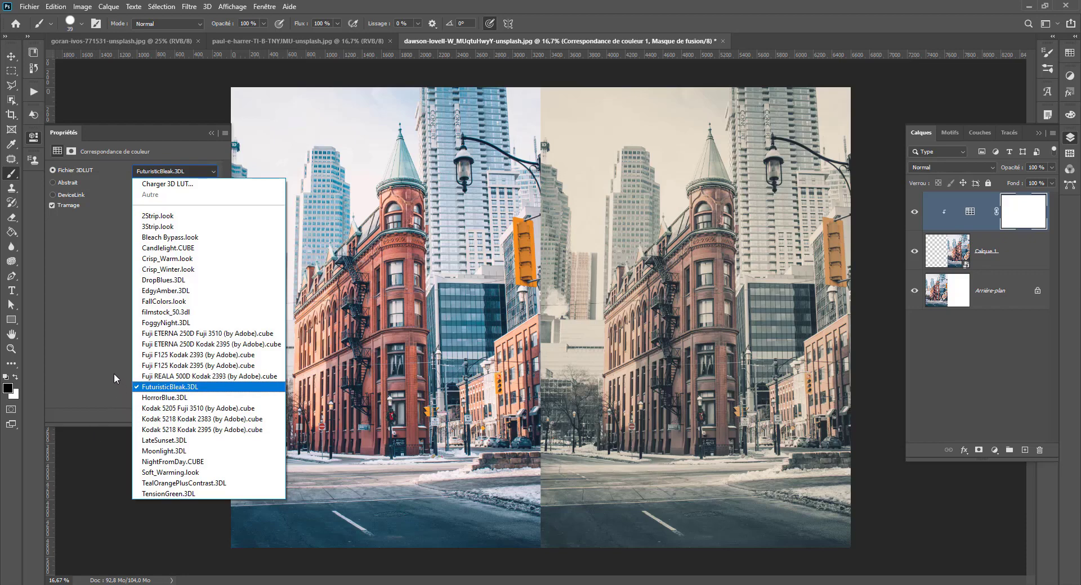
{"action": "left_click", "coordinate": [969, 213]}
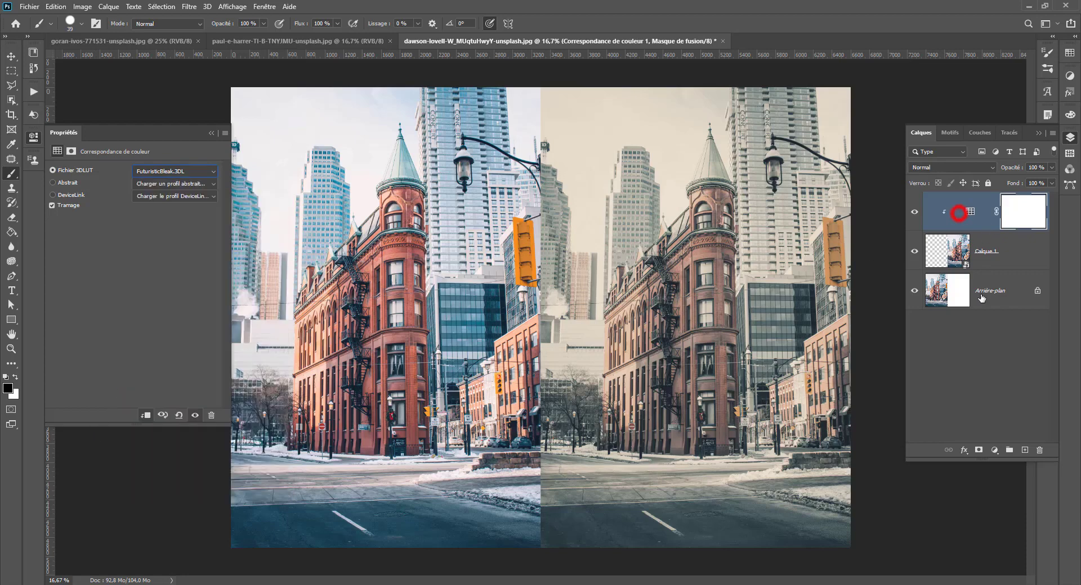
{"action": "left_click_drag", "start_coordinate": [968, 213], "coordinate": [1042, 449]}
- Try an Inverser adjustment layer over the whole image, and delete it
{"action": "left_click", "coordinate": [995, 452]}
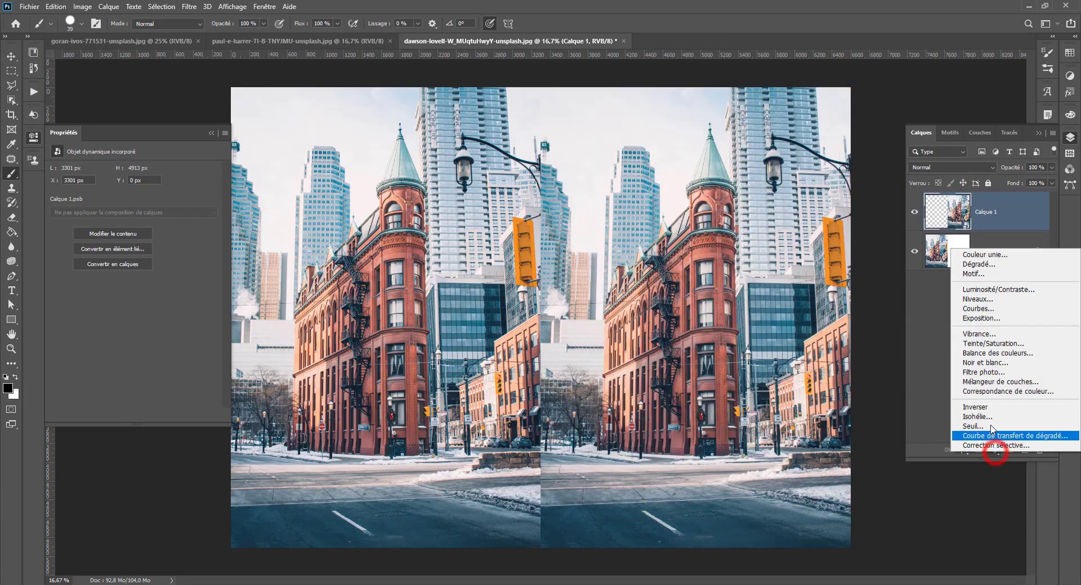
{"action": "left_click", "coordinate": [983, 407]}
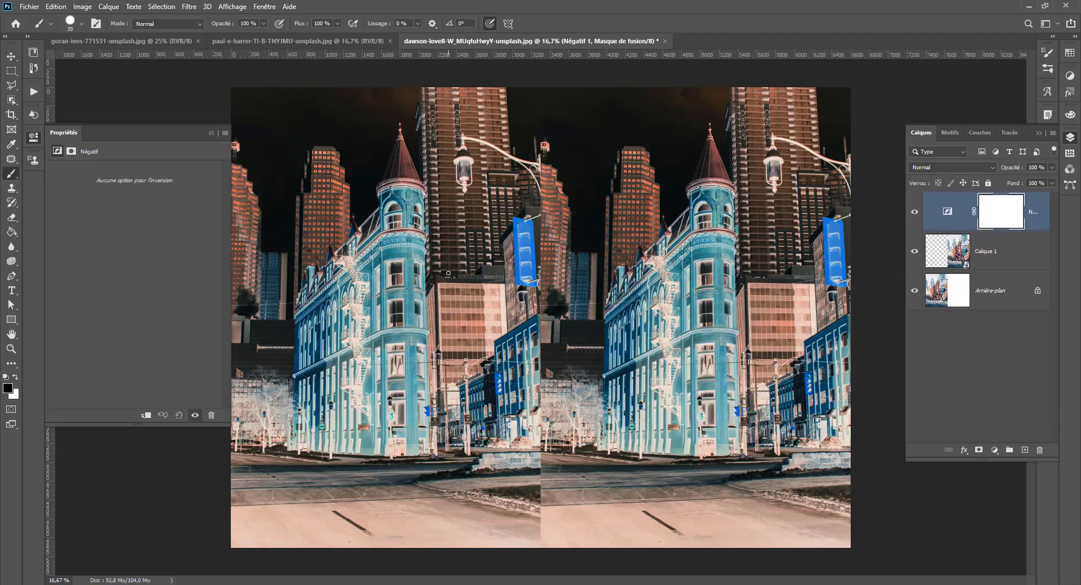
{"action": "left_click_drag", "start_coordinate": [947, 212], "coordinate": [1040, 451]}
- Try inverting Calque 1 directly twice, and undo both inversions
{"action": "key", "text": "ctrl+i"}
{"action": "key", "text": "ctrl+i"}
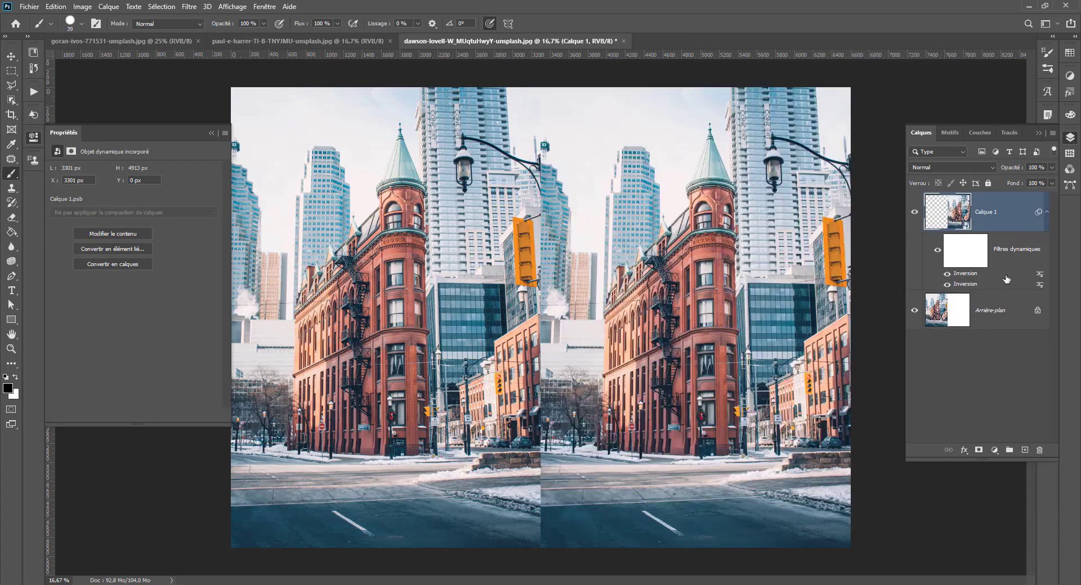
{"action": "key", "text": "ctrl+z"}
{"action": "key", "text": "ctrl+z"}
- Try an Isohélie layer clipped to Calque 1, varying the levels down to 2, and delete it
{"action": "left_click", "coordinate": [994, 451]}
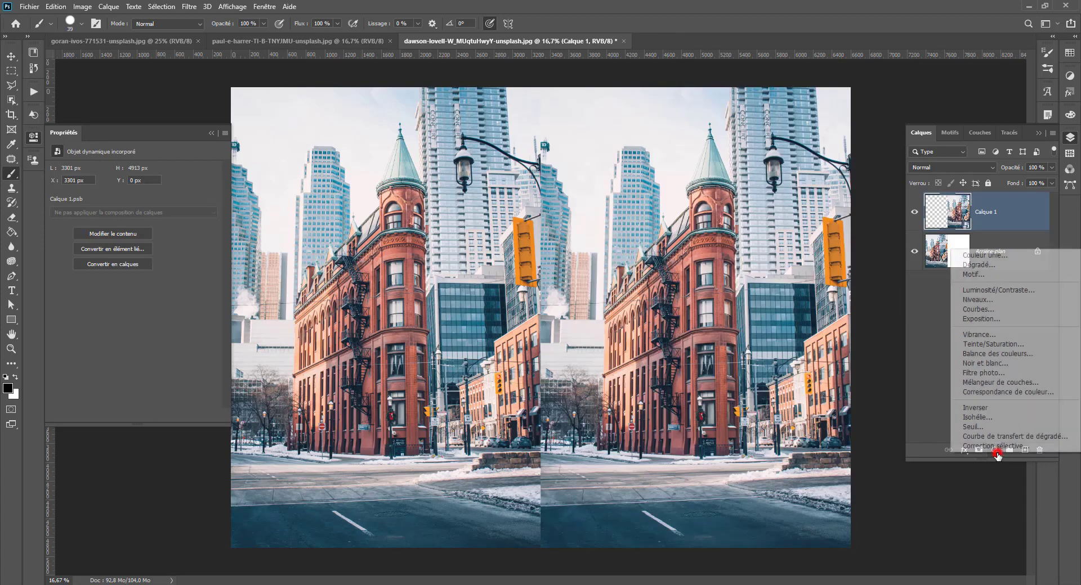
{"action": "left_click", "coordinate": [991, 427]}
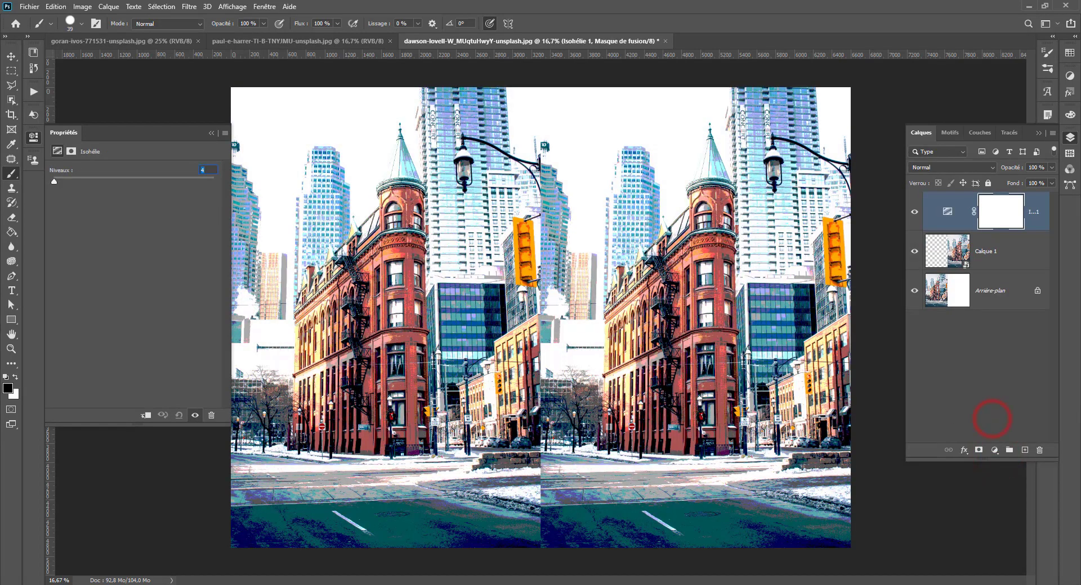
{"action": "left_click", "coordinate": [146, 415]}
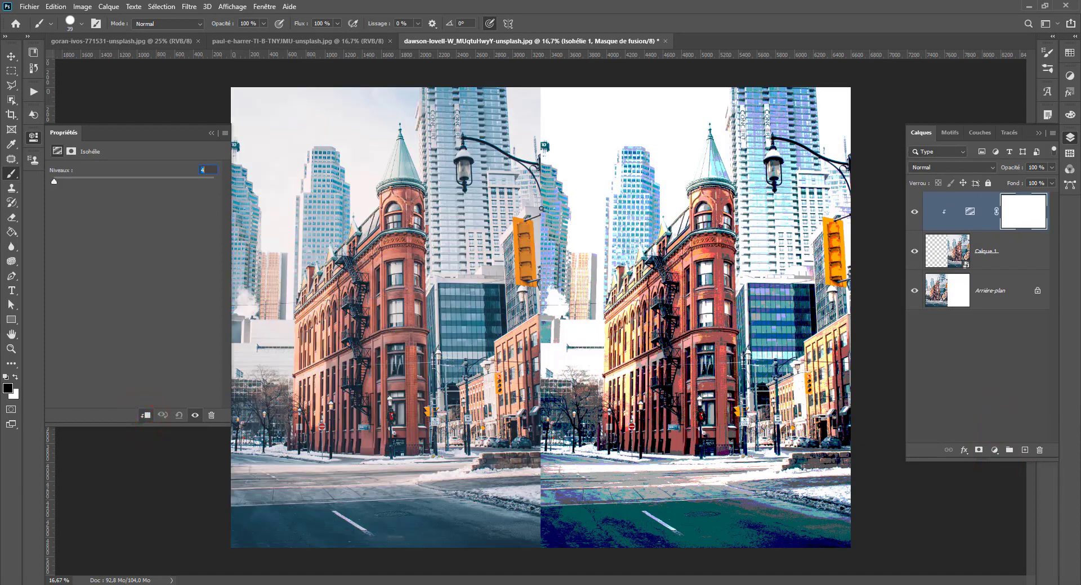
{"action": "left_click_drag", "start_coordinate": [52, 181], "coordinate": [285, 210]}
{"action": "left_click_drag", "start_coordinate": [108, 211], "coordinate": [1, 208]}
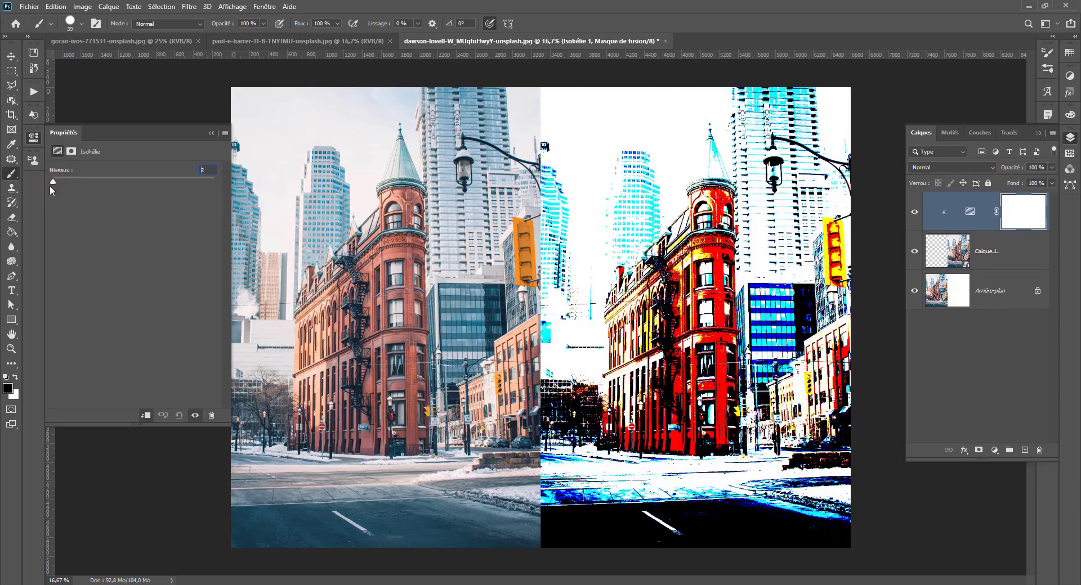
{"action": "left_click_drag", "start_coordinate": [962, 211], "coordinate": [1039, 451]}
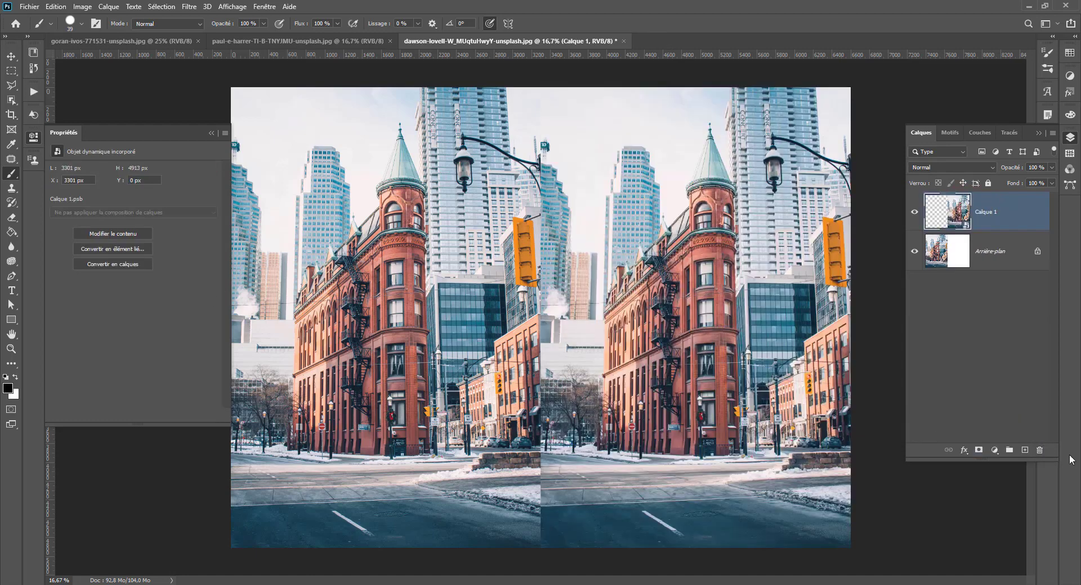
- Try a Seuil layer clipped to Calque 1, shift its threshold level, and delete the layer
{"action": "left_click", "coordinate": [994, 450]}
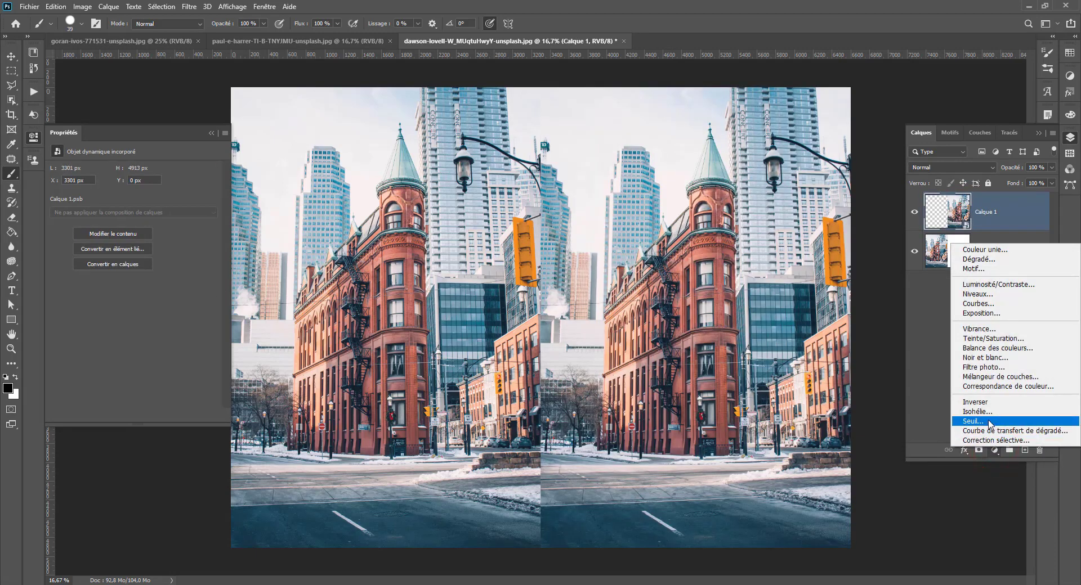
{"action": "left_click", "coordinate": [989, 422]}
{"action": "left_click", "coordinate": [145, 415]}
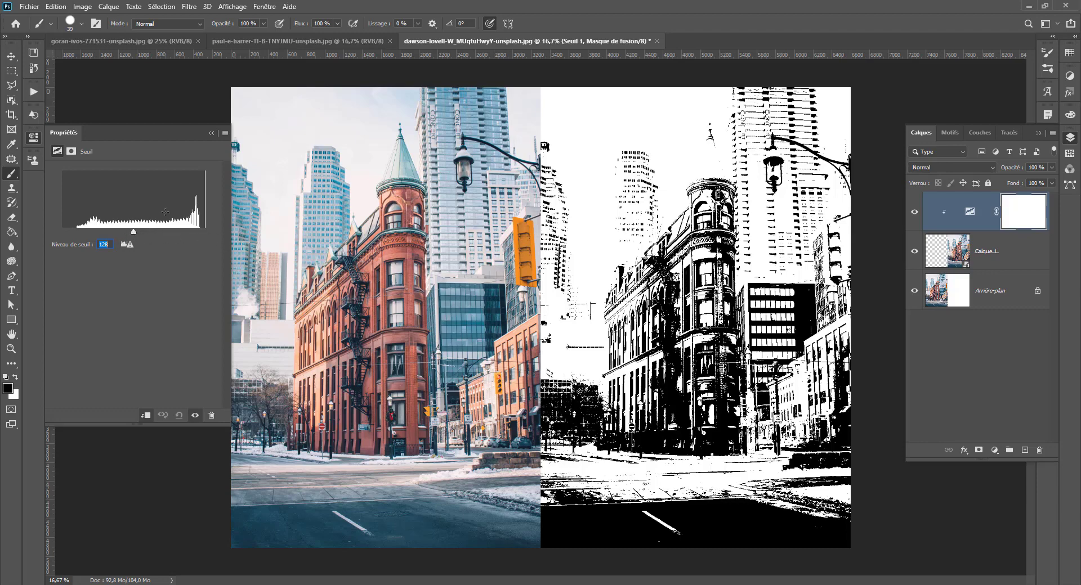
{"action": "left_click_drag", "start_coordinate": [129, 233], "coordinate": [136, 232]}
{"action": "left_click_drag", "start_coordinate": [978, 217], "coordinate": [1040, 450]}
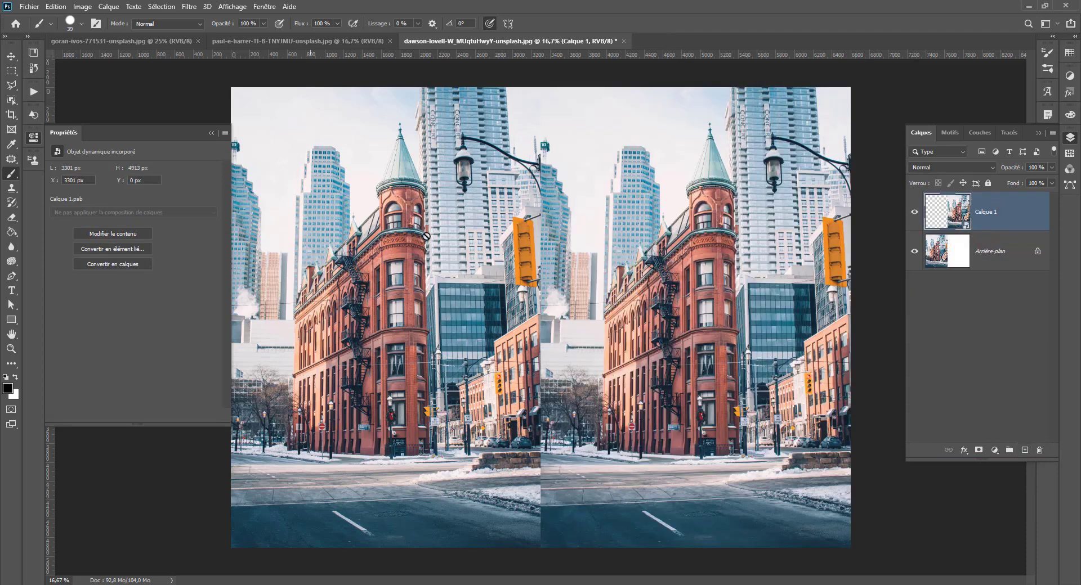
{"action": "left_click", "coordinate": [994, 451]}
{"action": "left_click", "coordinate": [981, 425]}
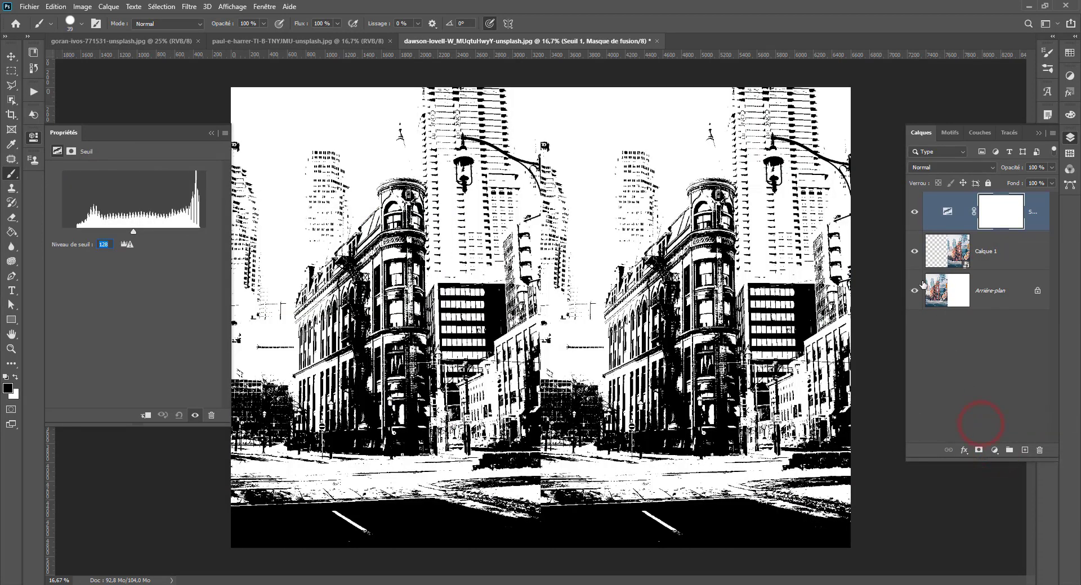
{"action": "key", "text": "ctrl+z"}
- Add a Courbe de transfert de dégradé layer clipped to Calque 1, try the Neutral Density gradient, and move the gradient editor off the right-hand photo
{"action": "left_click", "coordinate": [995, 451]}
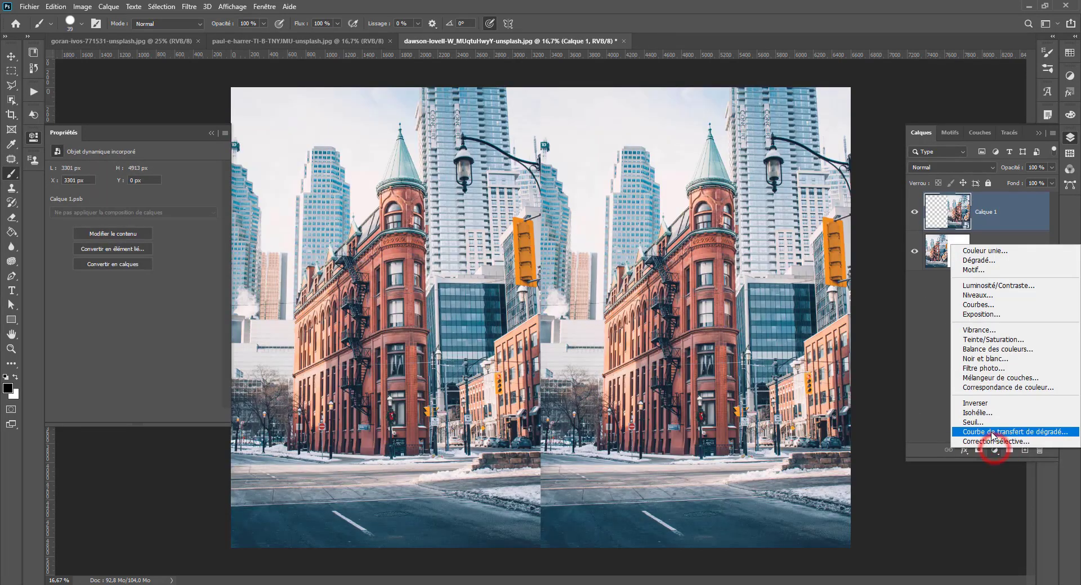
{"action": "left_click", "coordinate": [990, 432]}
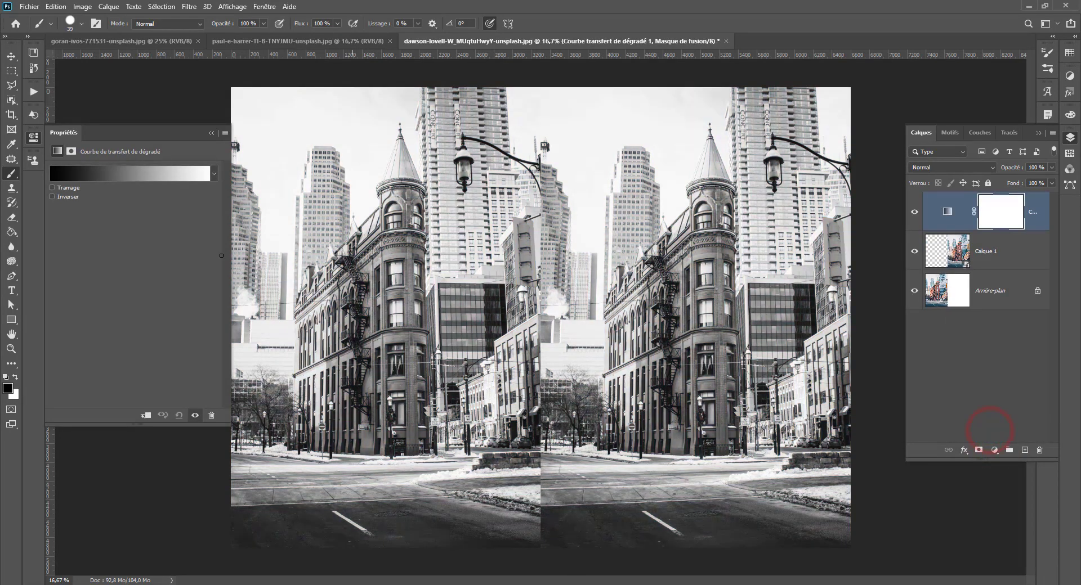
{"action": "left_click", "coordinate": [146, 416]}
{"action": "left_click", "coordinate": [127, 175]}
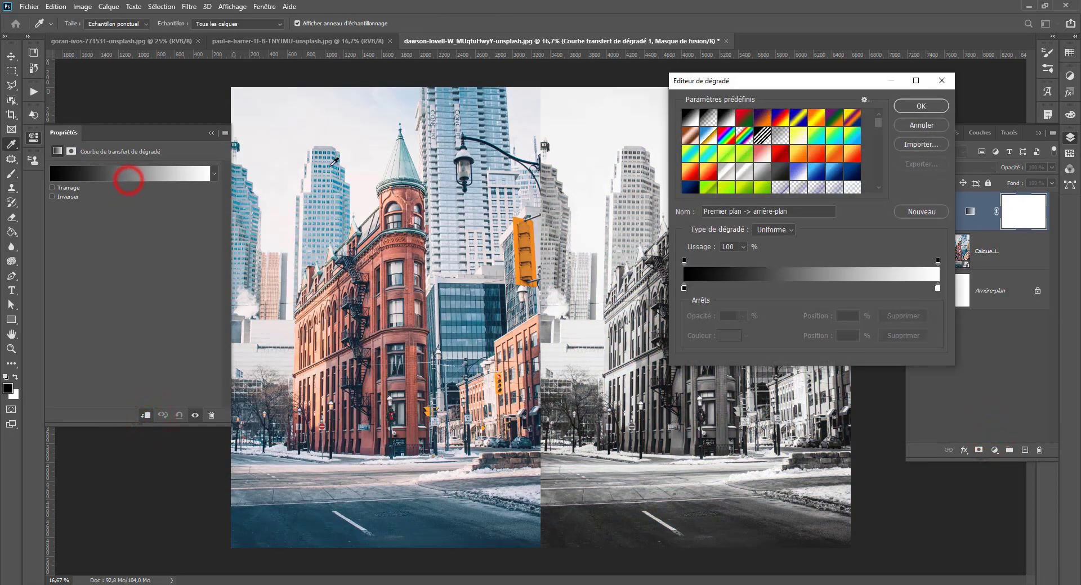
{"action": "left_click", "coordinate": [735, 123]}
{"action": "left_click_drag", "start_coordinate": [785, 81], "coordinate": [299, 62]}
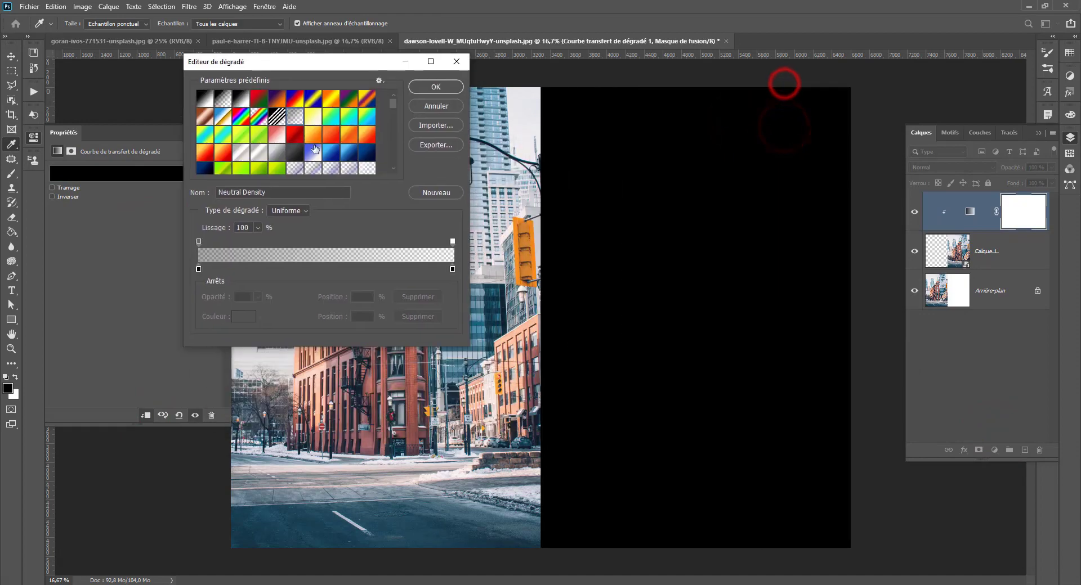
- Try several preset gradients on the gradient map, including Orb Base X2 - Center Round and B9 - round - Linear
{"action": "left_click", "coordinate": [311, 134]}
{"action": "left_click", "coordinate": [259, 151]}
{"action": "left_click", "coordinate": [349, 134]}
{"action": "left_click", "coordinate": [366, 116]}
{"action": "left_click", "coordinate": [361, 99]}
{"action": "left_click", "coordinate": [330, 135]}
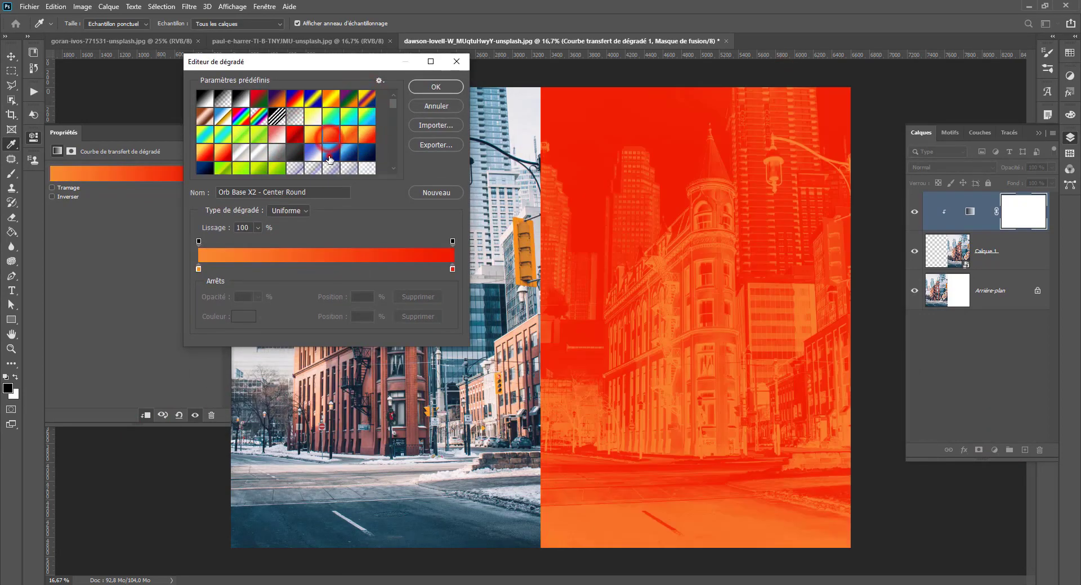
{"action": "left_click", "coordinate": [332, 153]}
{"action": "left_click", "coordinate": [366, 152]}
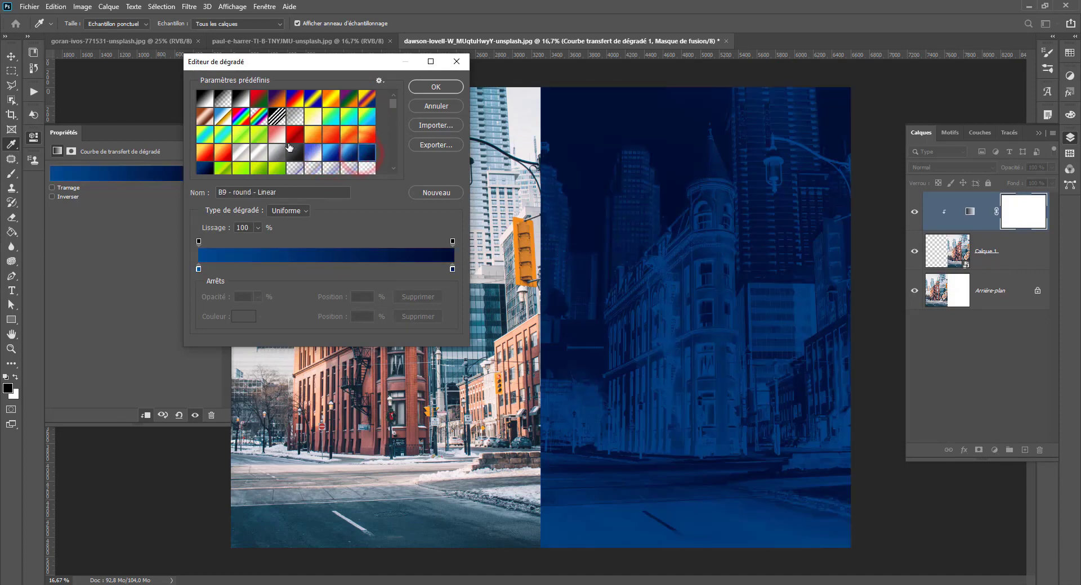
- Try more preset gradients, including ORB Base Red 2 - Round, and apply Lime Base L2 - Round to the gradient map
{"action": "left_click", "coordinate": [263, 151]}
{"action": "left_click", "coordinate": [223, 152]}
{"action": "left_click", "coordinate": [223, 134]}
{"action": "left_click", "coordinate": [223, 117]}
{"action": "left_click", "coordinate": [223, 152]}
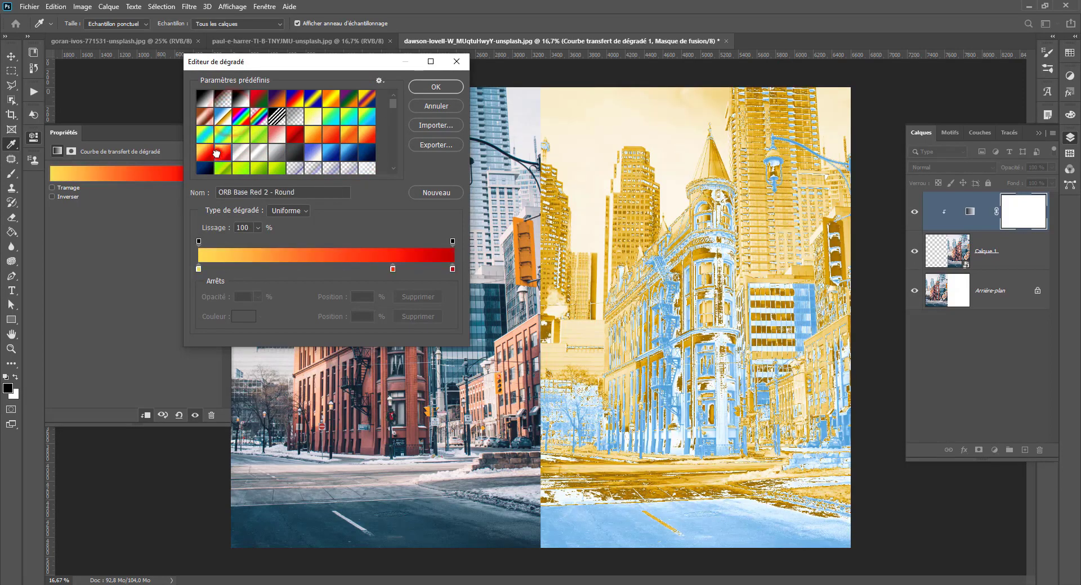
{"action": "left_click", "coordinate": [276, 167]}
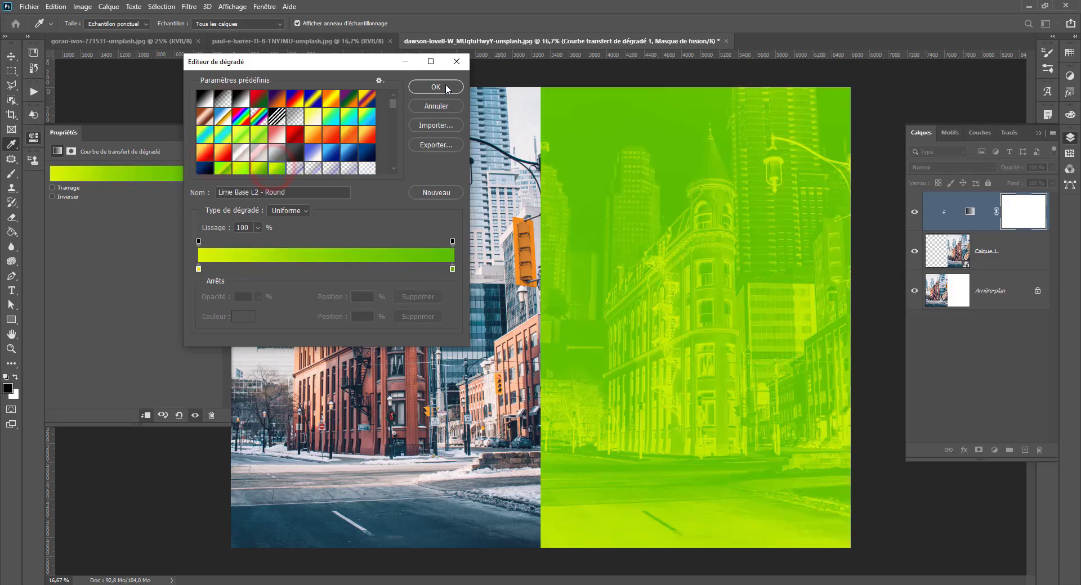
{"action": "left_click", "coordinate": [445, 86]}
- Try the Soustraction blending mode on the Courbe de transfert de dégradé layer, and delete the layer
{"action": "left_click", "coordinate": [945, 167]}
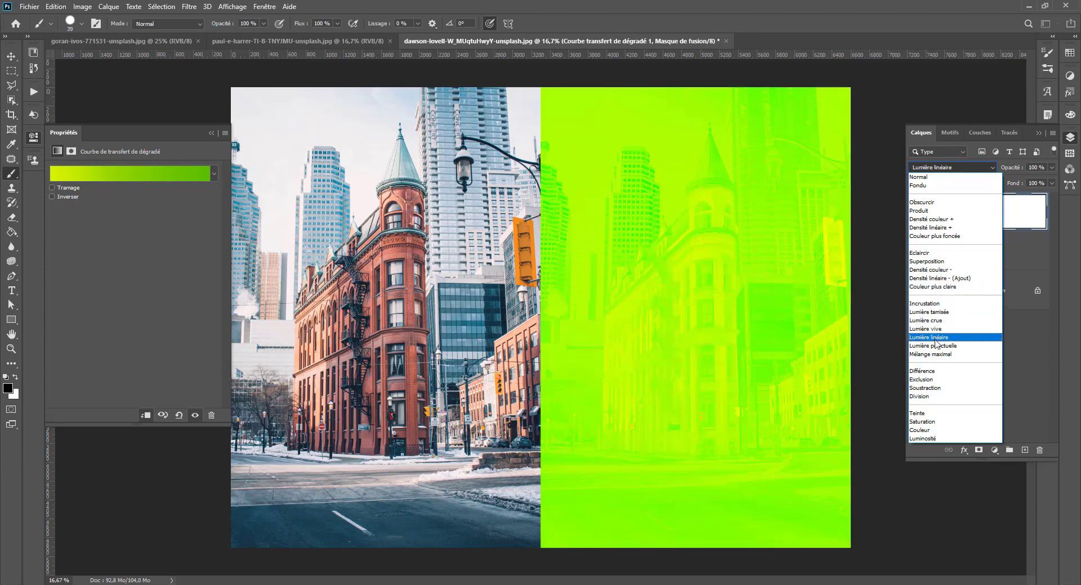
{"action": "left_click", "coordinate": [946, 388]}
{"action": "left_click_drag", "start_coordinate": [976, 227], "coordinate": [1039, 451]}
- Add a Correction sélective adjustment layer clipped to Calque 1 and target the Rouges range
{"action": "left_click", "coordinate": [995, 450]}
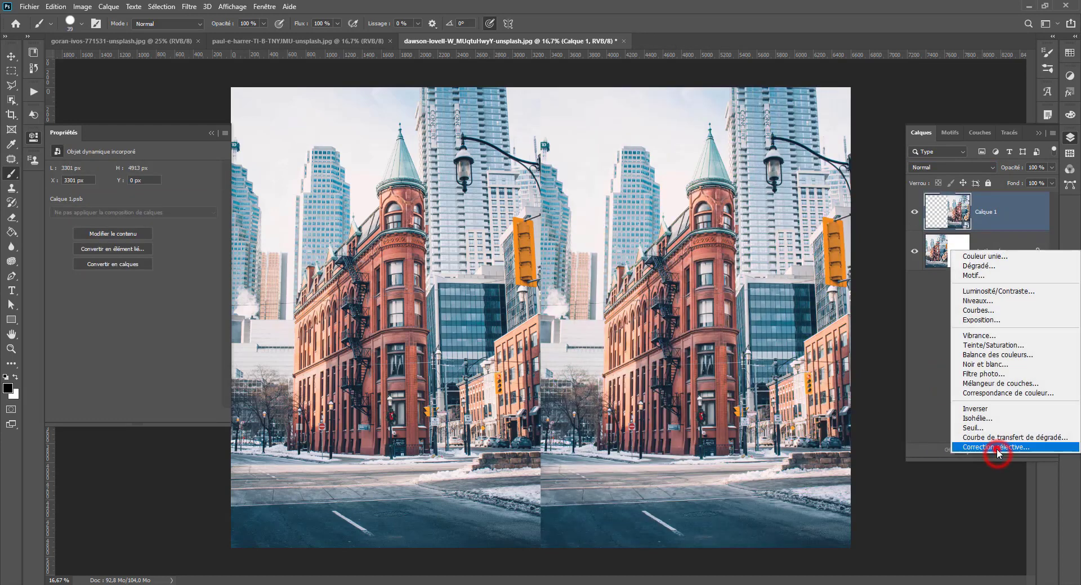
{"action": "left_click", "coordinate": [997, 448]}
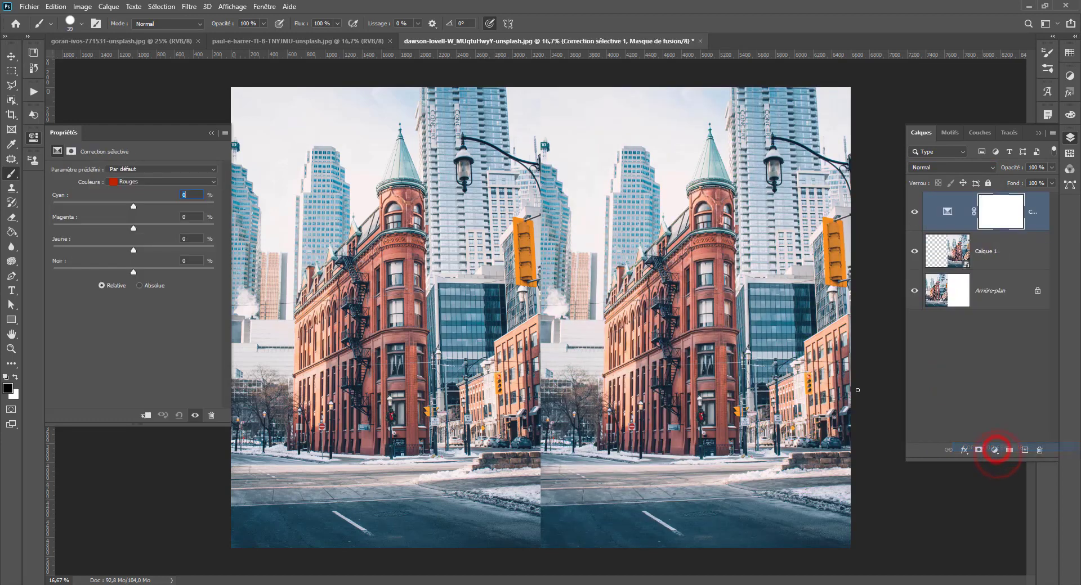
{"action": "left_click", "coordinate": [145, 416]}
{"action": "left_click", "coordinate": [130, 182]}
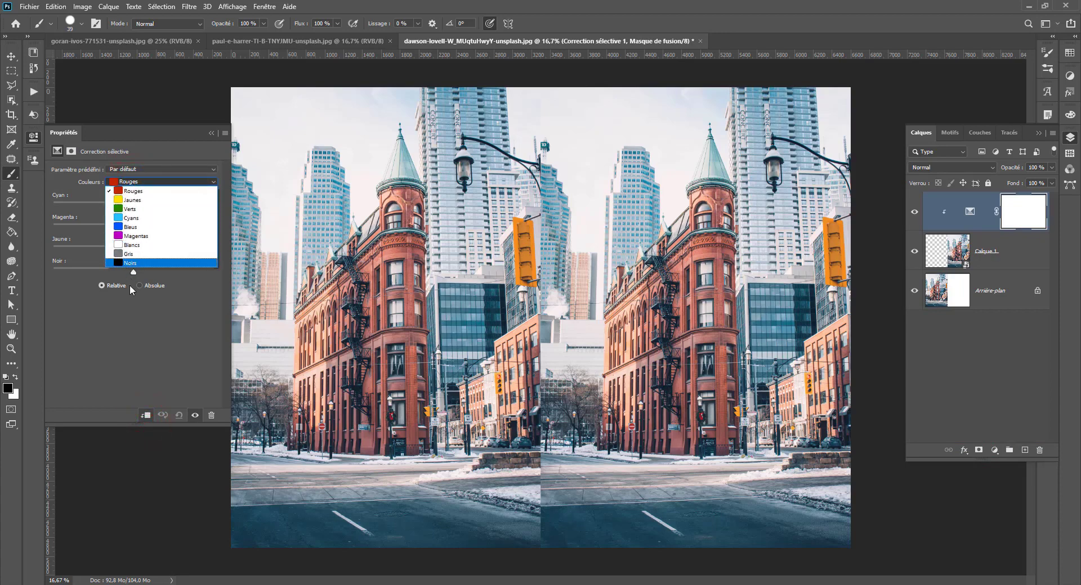
{"action": "left_click", "coordinate": [140, 193]}
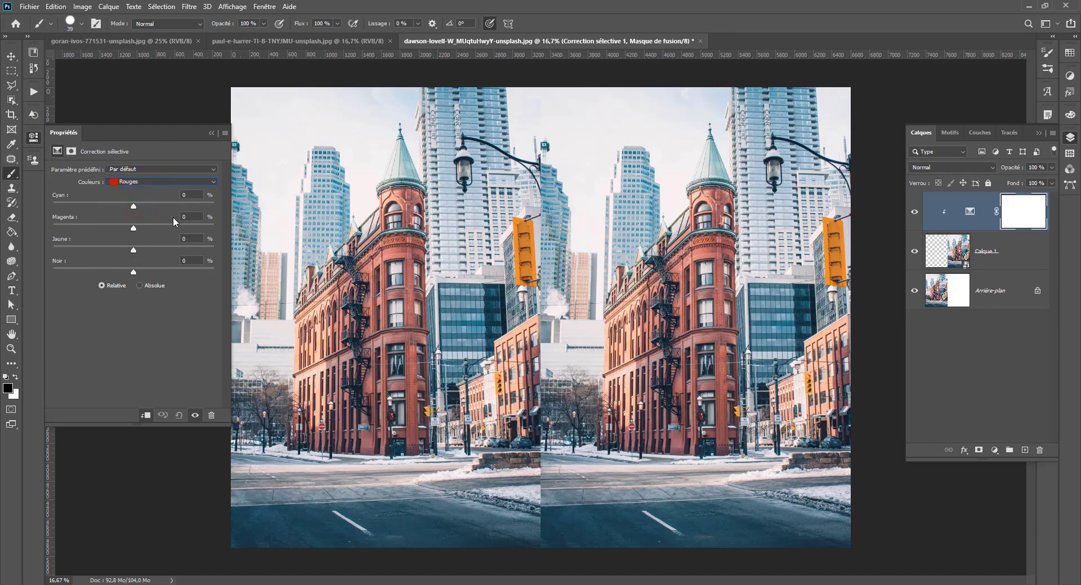
- In the Rouges range, set cyan to -85 %, consult the colour wheel, strongly raise magenta and adjust yellow
{"action": "left_click_drag", "start_coordinate": [130, 207], "coordinate": [63, 215]}
{"action": "left_click_drag", "start_coordinate": [226, 200], "coordinate": [65, 207]}
{"action": "left_click", "coordinate": [1069, 115]}
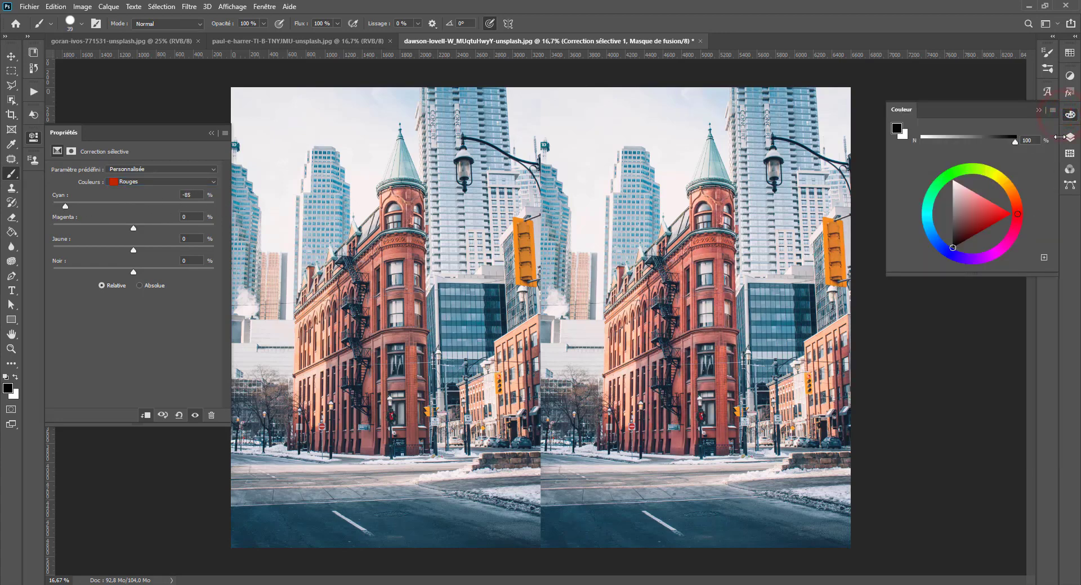
{"action": "left_click", "coordinate": [1069, 115]}
{"action": "left_click", "coordinate": [1070, 137]}
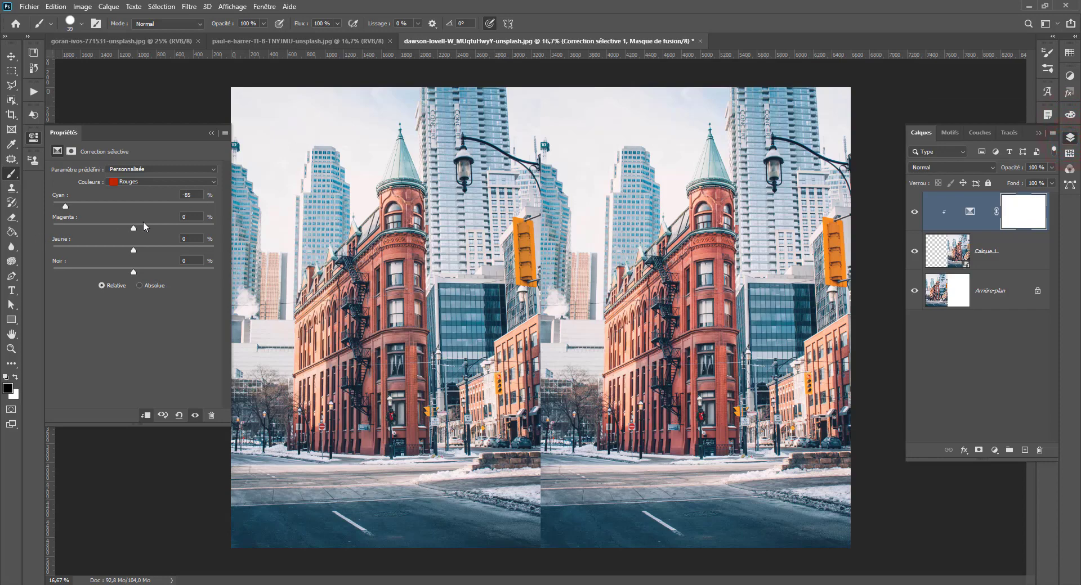
{"action": "left_click_drag", "start_coordinate": [133, 230], "coordinate": [197, 229]}
{"action": "left_click_drag", "start_coordinate": [133, 250], "coordinate": [150, 272]}
- In the Jaunes range of the selective correction, set cyan to -100 %, yellow to +100 % and magenta to -100 %
{"action": "left_click", "coordinate": [124, 182]}
{"action": "left_click", "coordinate": [129, 199]}
{"action": "left_click_drag", "start_coordinate": [136, 207], "coordinate": [48, 207]}
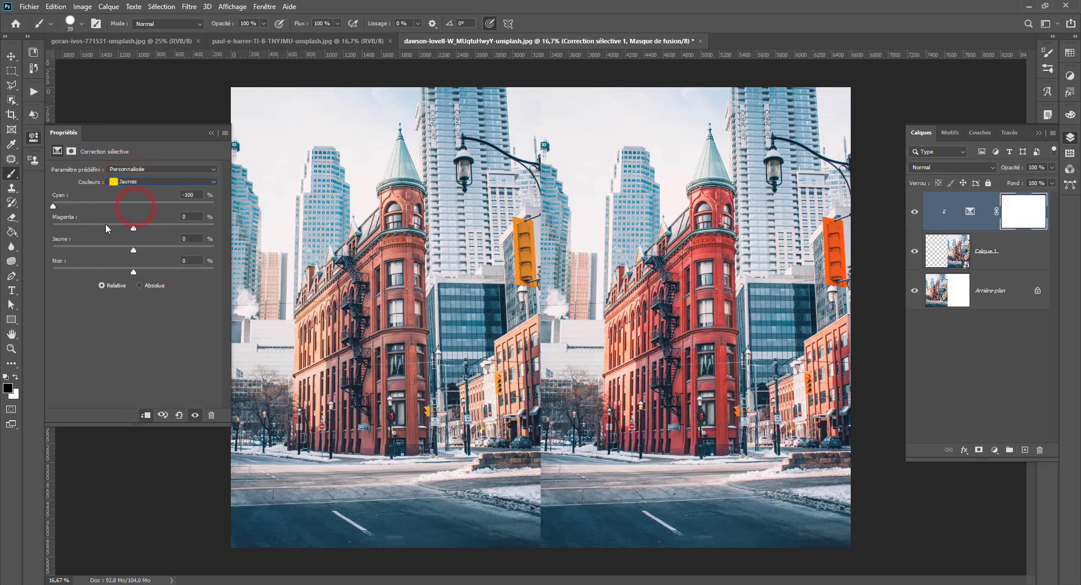
{"action": "left_click_drag", "start_coordinate": [134, 250], "coordinate": [248, 251]}
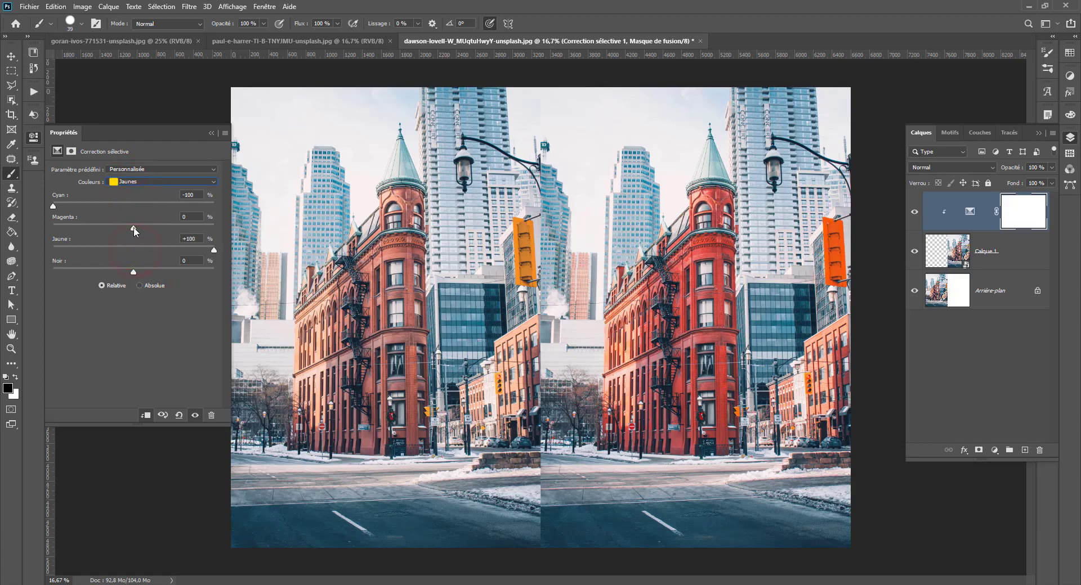
{"action": "left_click_drag", "start_coordinate": [134, 229], "coordinate": [52, 229]}
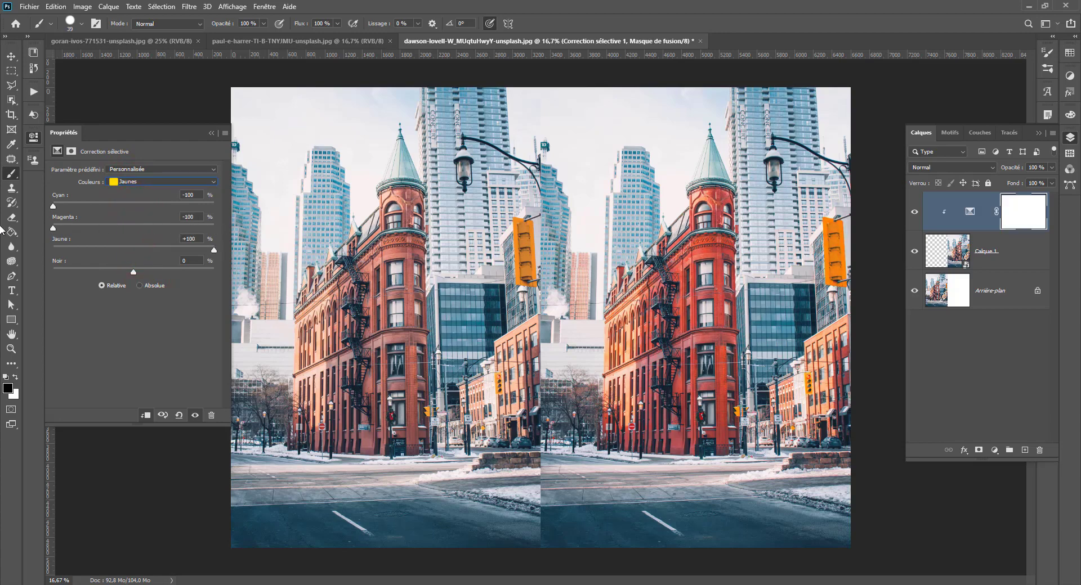
- Toggle the visibility of the selective correction layer to compare the right-hand photo with and without it
{"action": "left_click", "coordinate": [915, 213]}
{"action": "left_click", "coordinate": [913, 212]}
{"action": "left_click", "coordinate": [913, 212]}
{"action": "left_click", "coordinate": [913, 212]}
- Set cyan +35 %, magenta +30 % and yellow -30 % in the Gris range, and lower cyan in the Blancs range
{"action": "left_click", "coordinate": [130, 182]}
{"action": "left_click", "coordinate": [122, 255]}
{"action": "left_click_drag", "start_coordinate": [132, 207], "coordinate": [161, 206]}
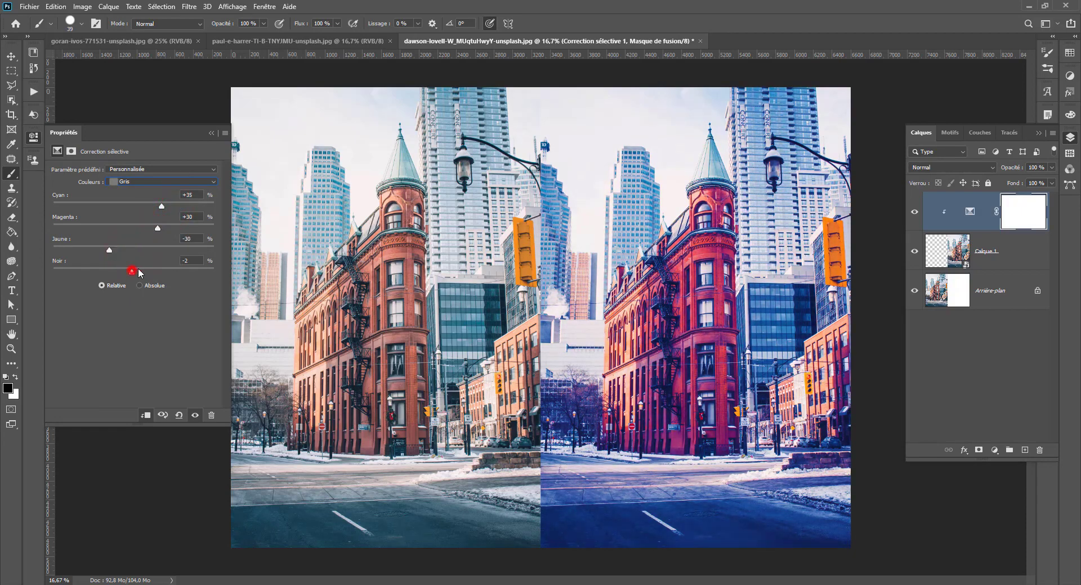
{"action": "left_click", "coordinate": [137, 182]}
{"action": "left_click", "coordinate": [125, 246]}
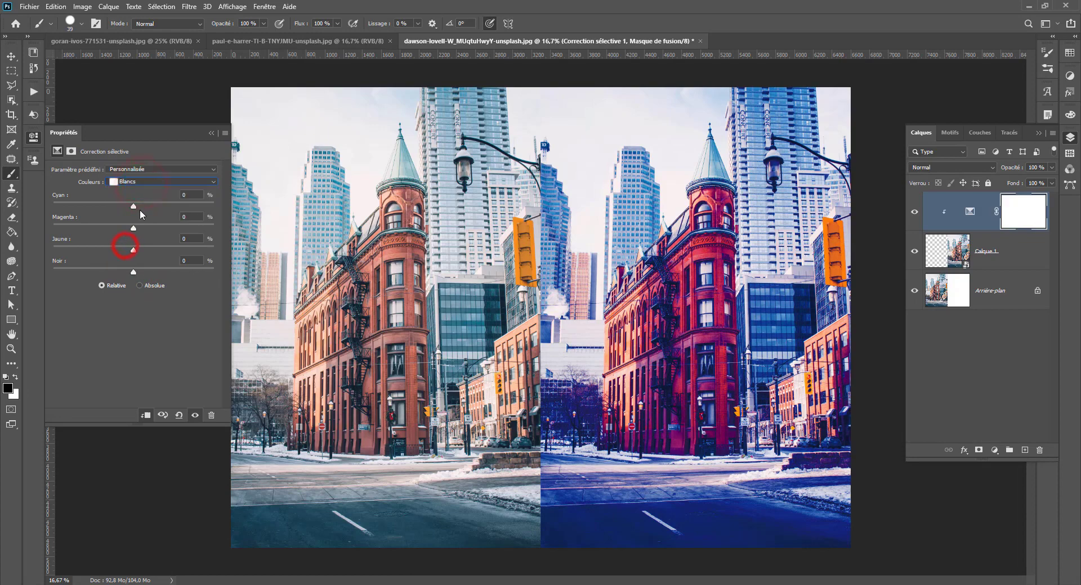
{"action": "left_click_drag", "start_coordinate": [163, 205], "coordinate": [102, 208]}
- Try magenta +44 %, yellow -30 % and black -6 % in the Noirs range, and delete the selective correction layer
{"action": "left_click", "coordinate": [134, 182]}
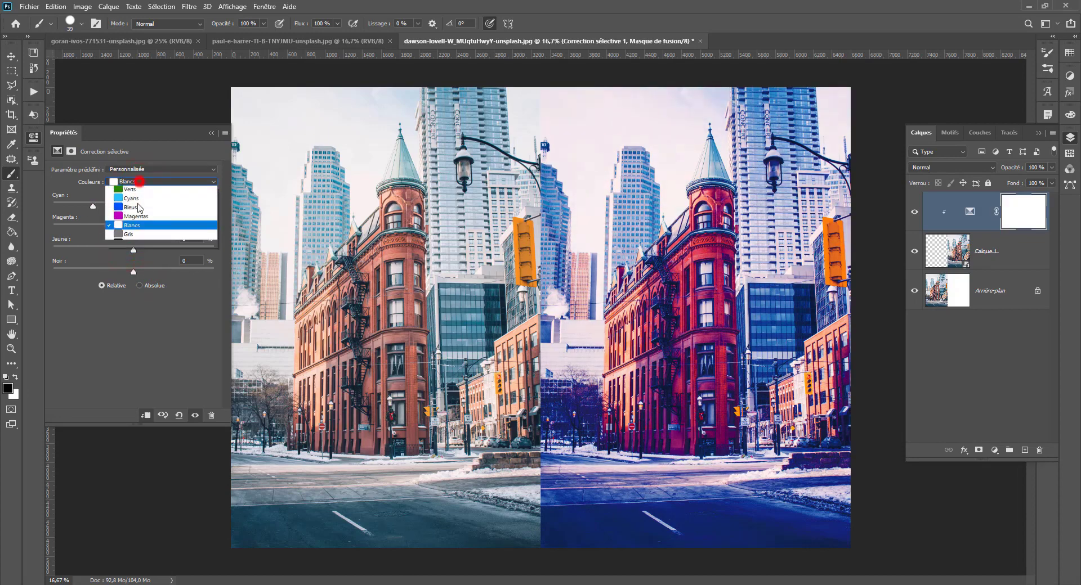
{"action": "left_click", "coordinate": [134, 245]}
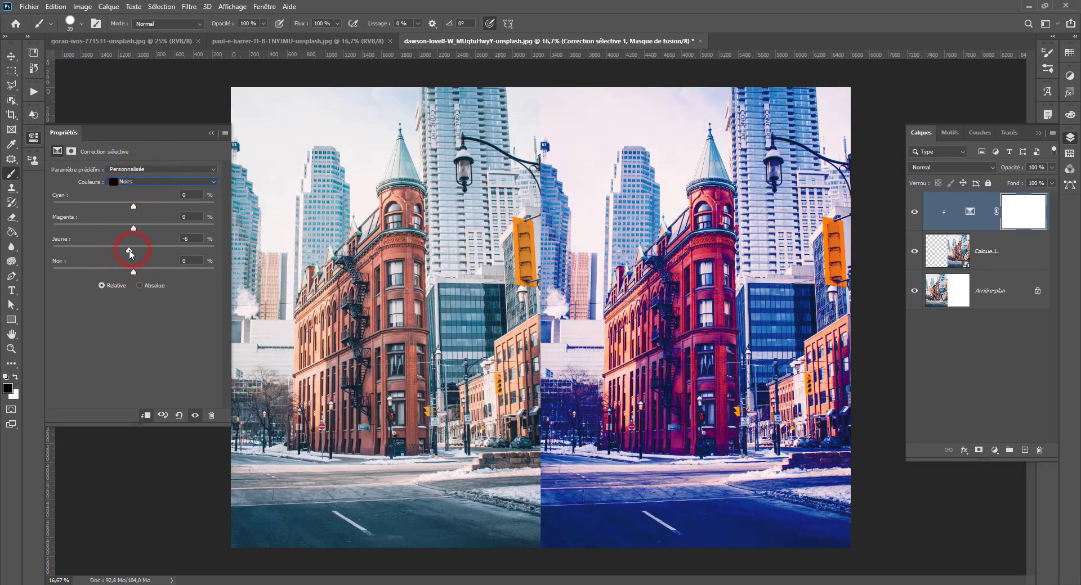
{"action": "left_click_drag", "start_coordinate": [133, 272], "coordinate": [129, 271]}
{"action": "left_click_drag", "start_coordinate": [142, 227], "coordinate": [169, 228]}
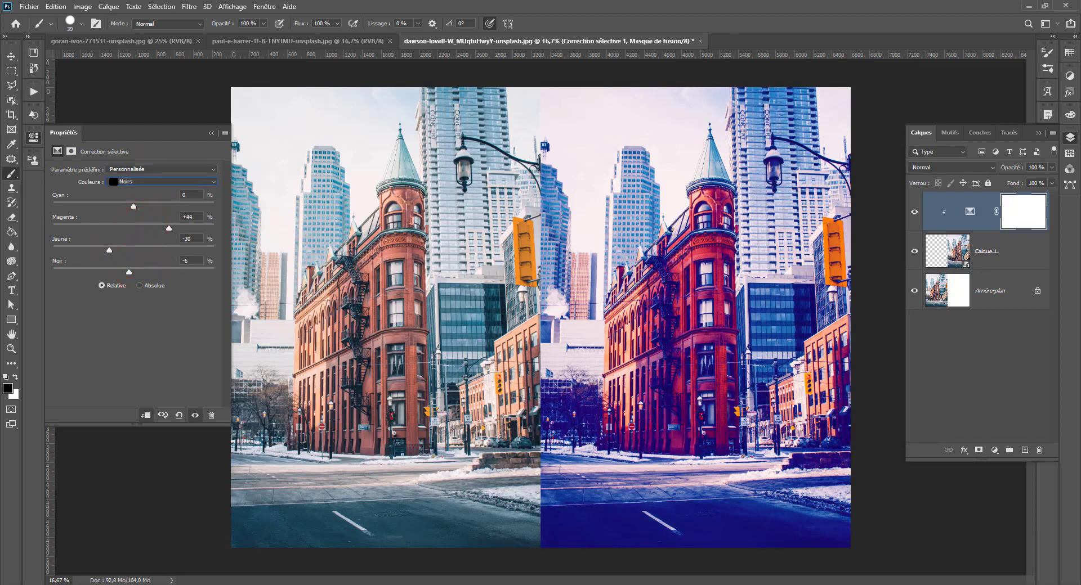
{"action": "left_click_drag", "start_coordinate": [965, 213], "coordinate": [1039, 450]}
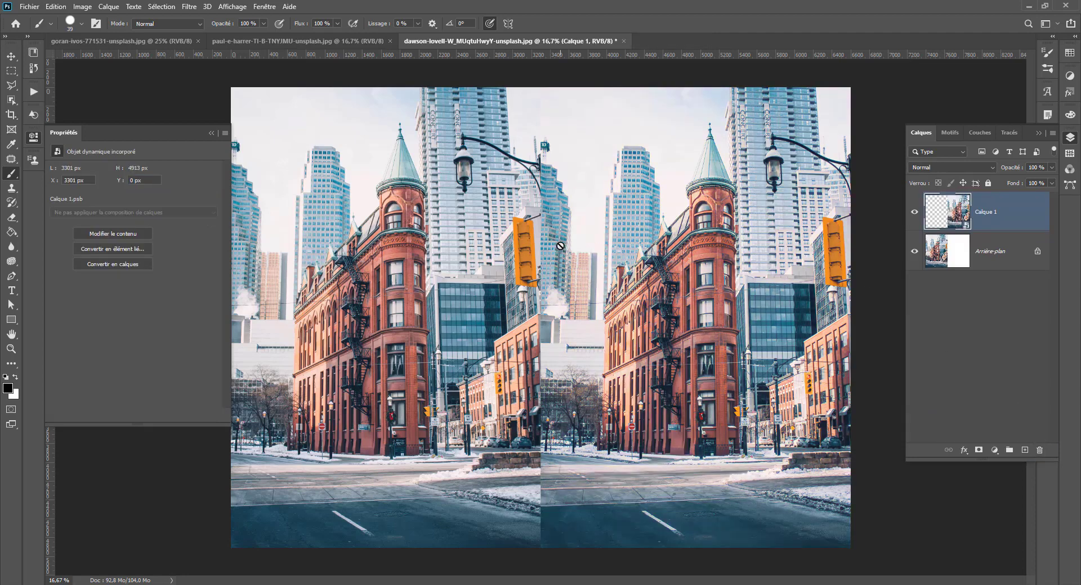